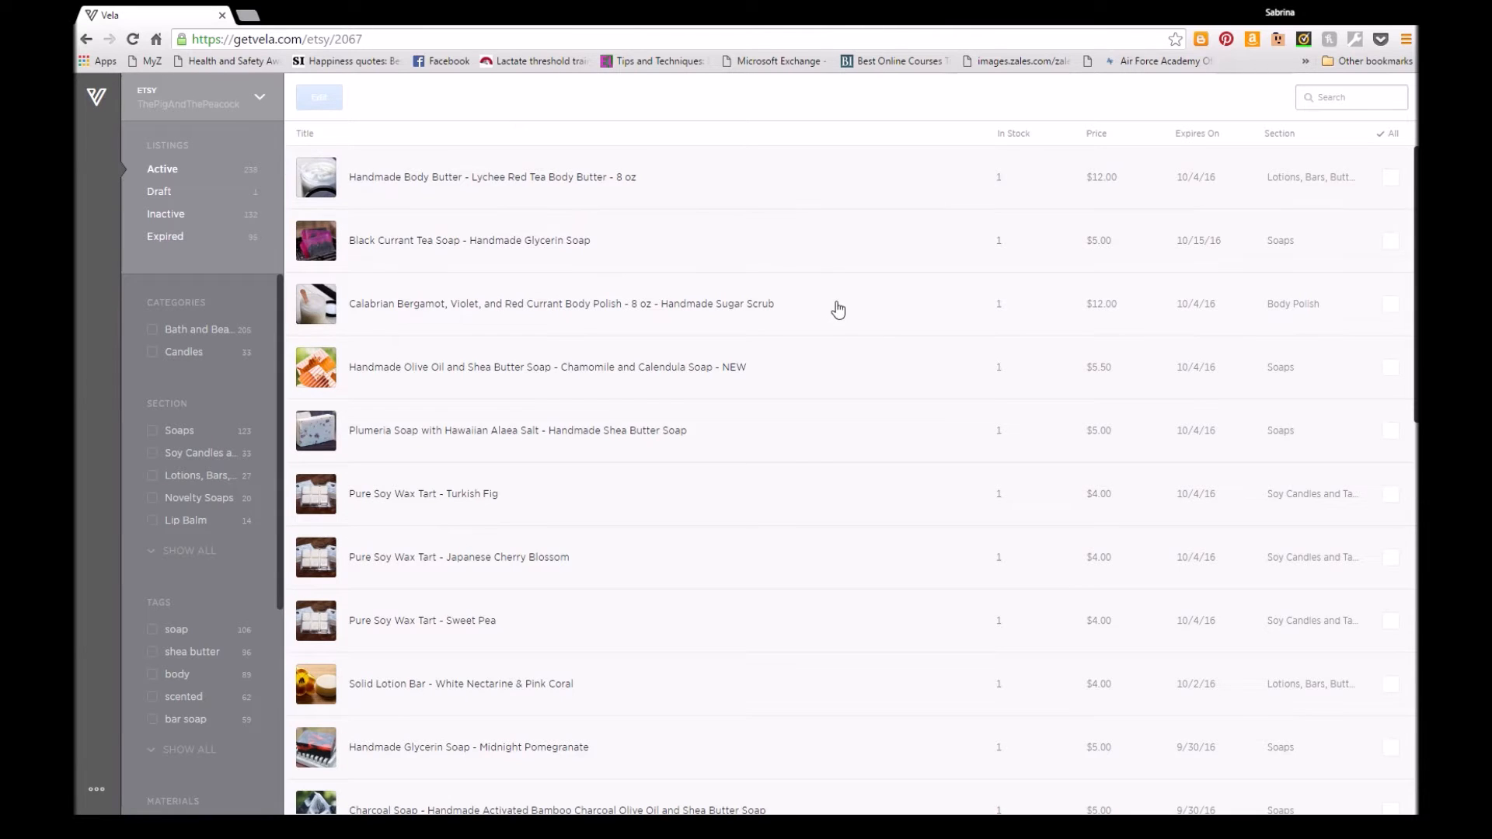
- Review the active listings and the category, section, tag and material filters, expanding the full list of shop sections
scroll(693, 412, down, 7)
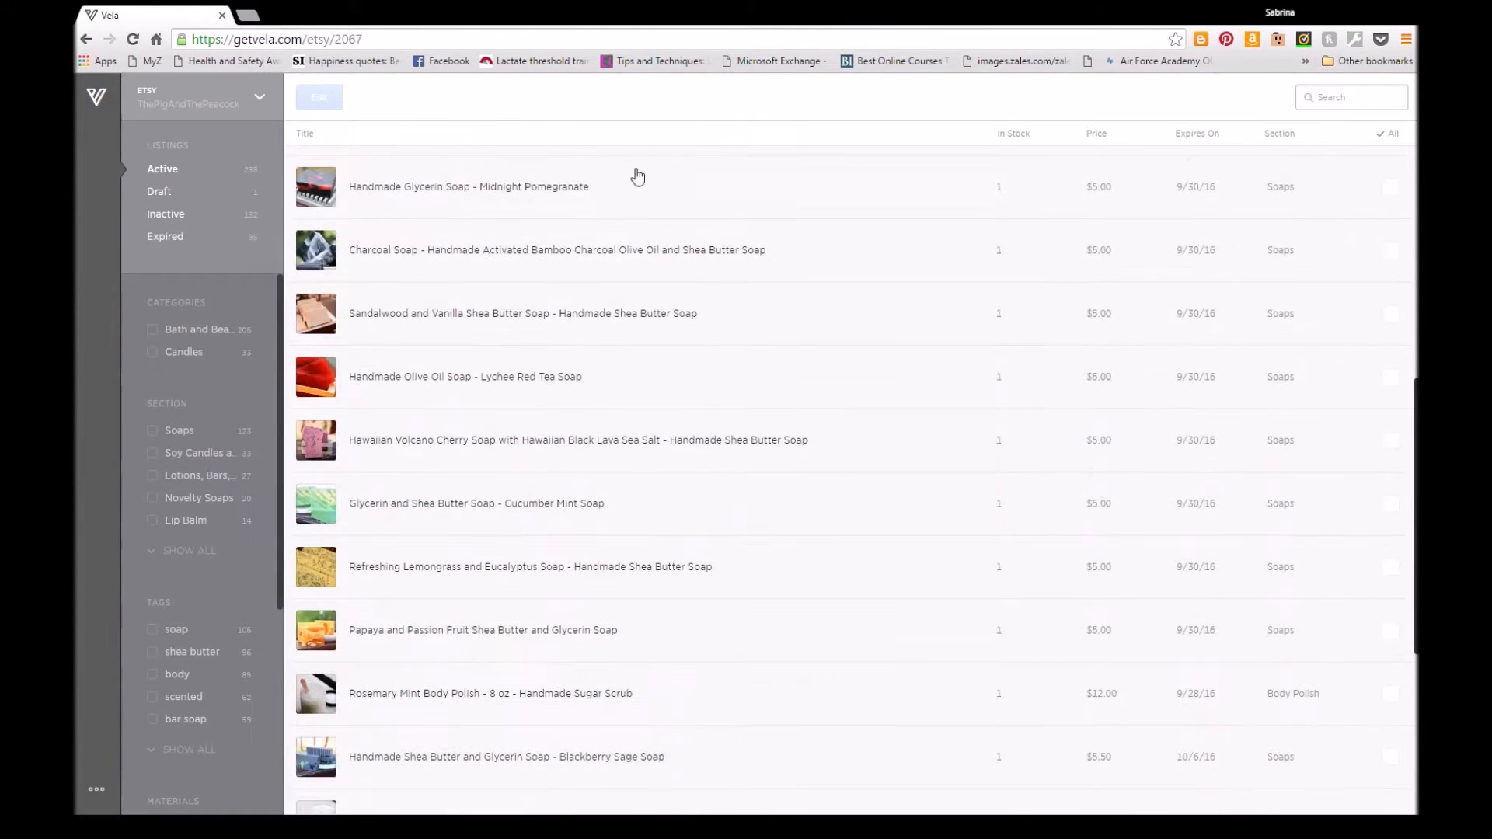
scroll(651, 662, up, 7)
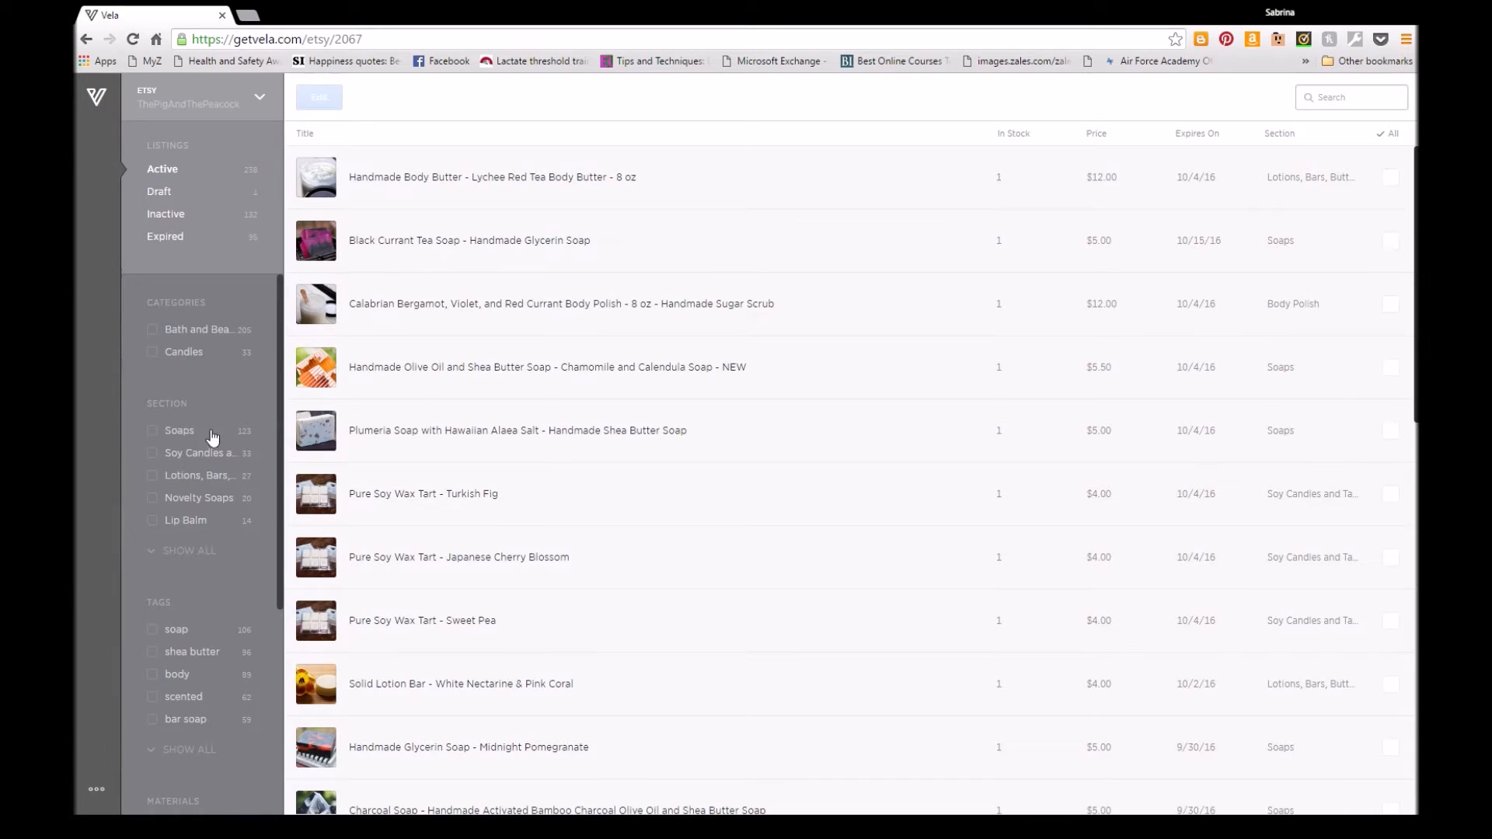
scroll(226, 583, down, 5)
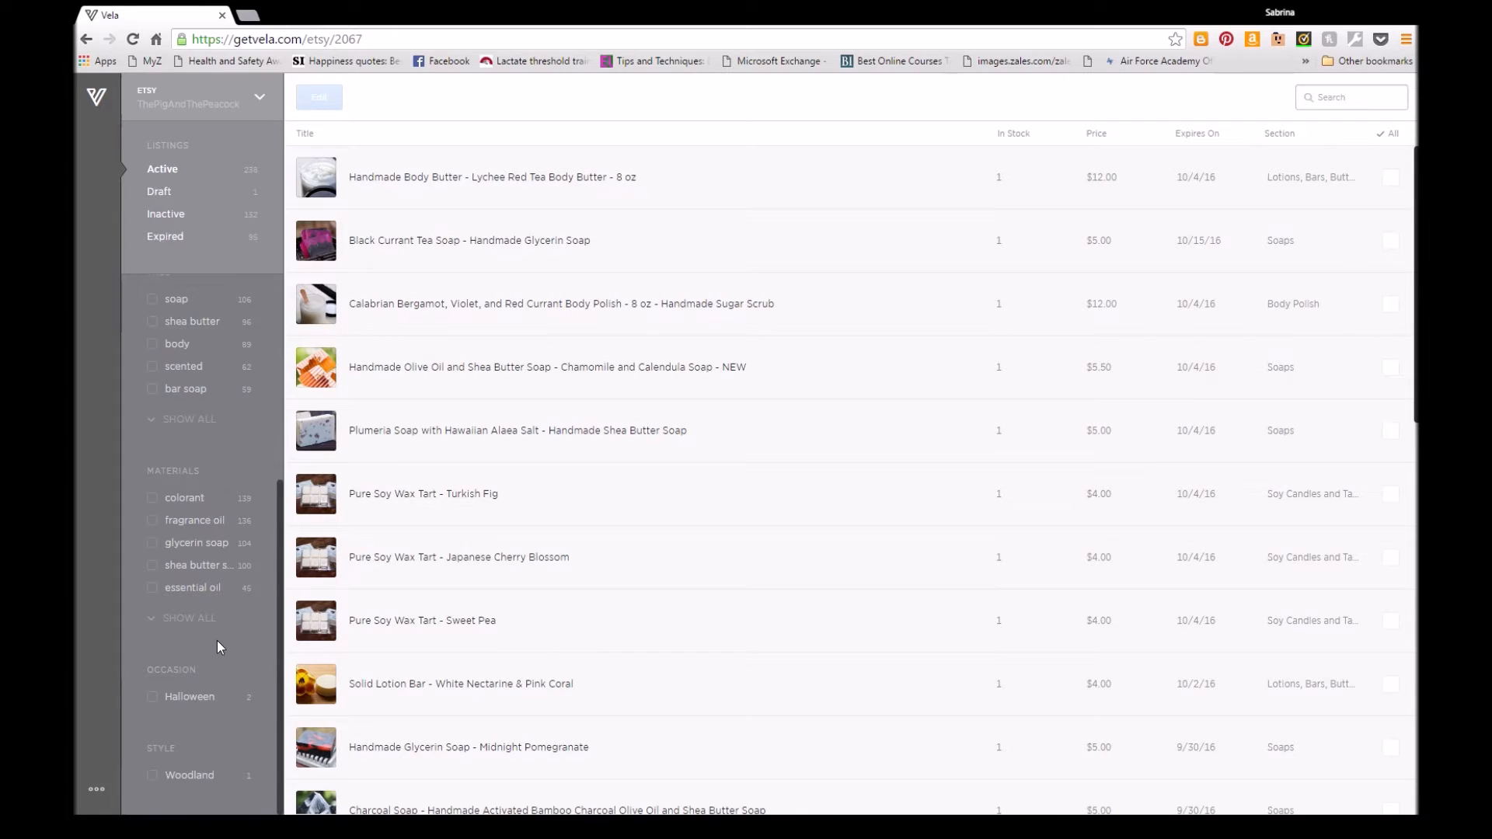
scroll(171, 456, up, 1)
scroll(171, 457, up, 4)
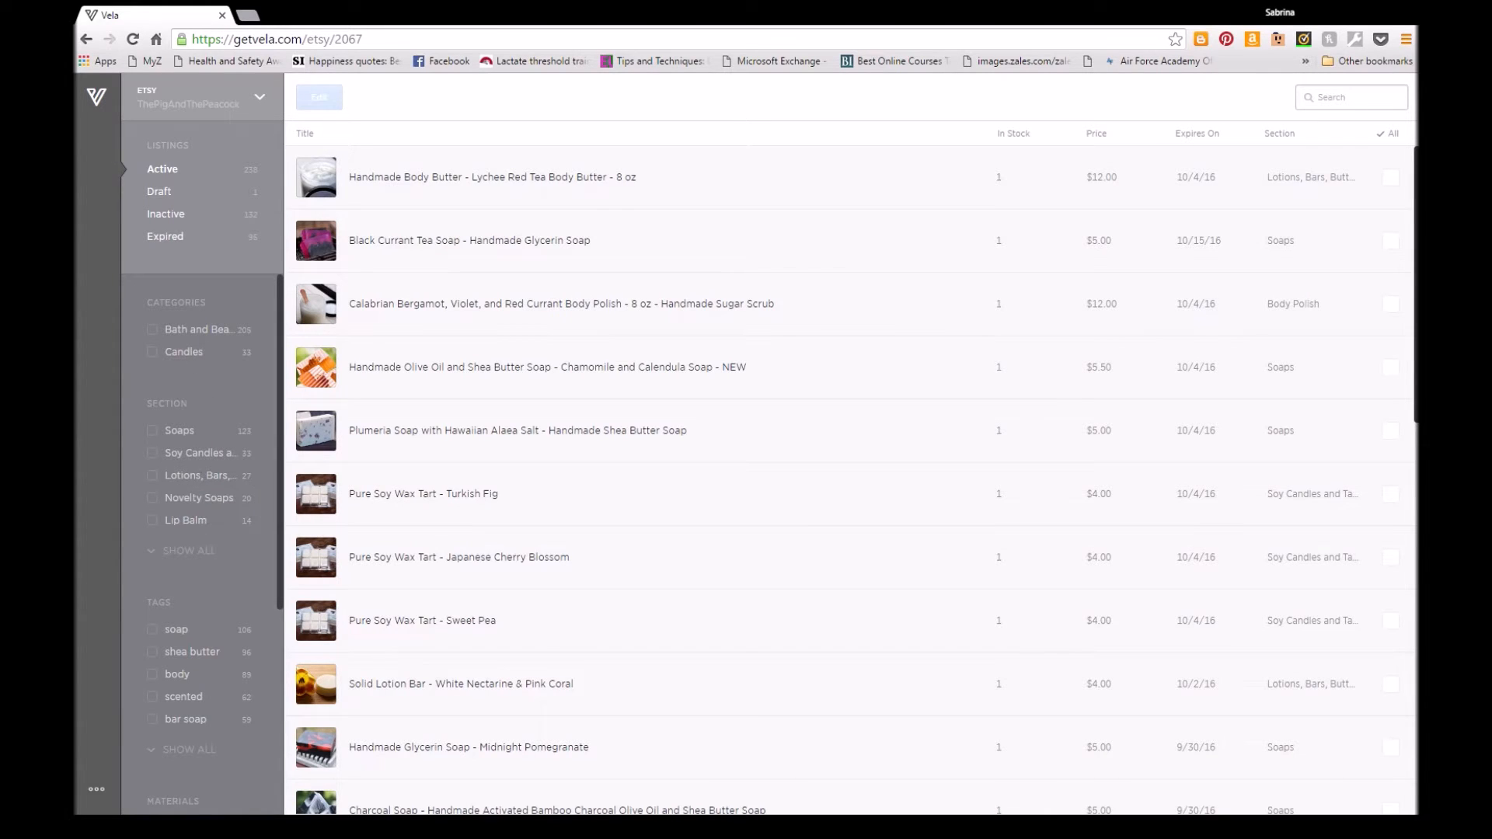
click(180, 559)
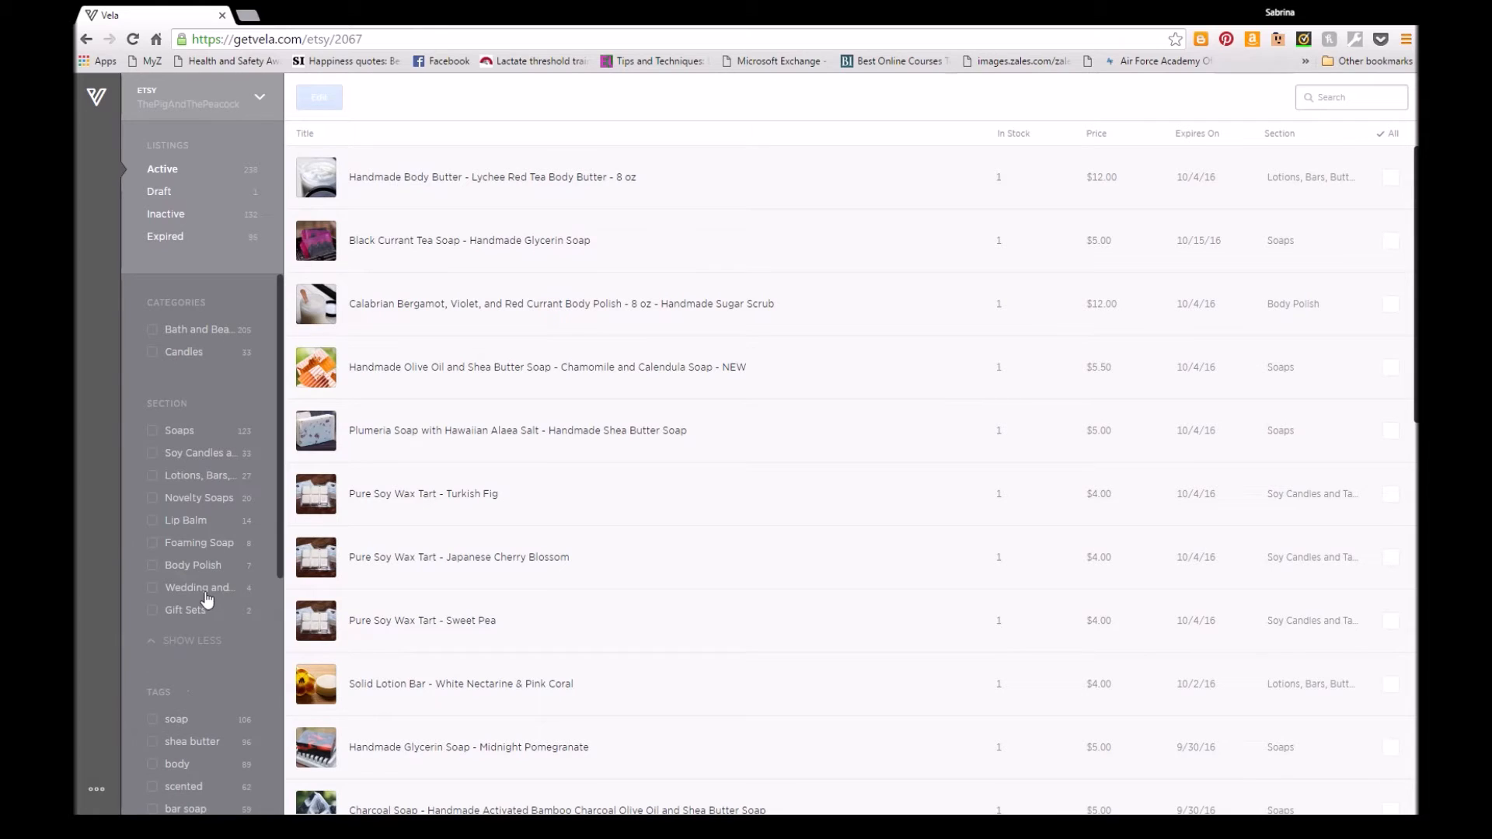
scroll(190, 583, down, 2)
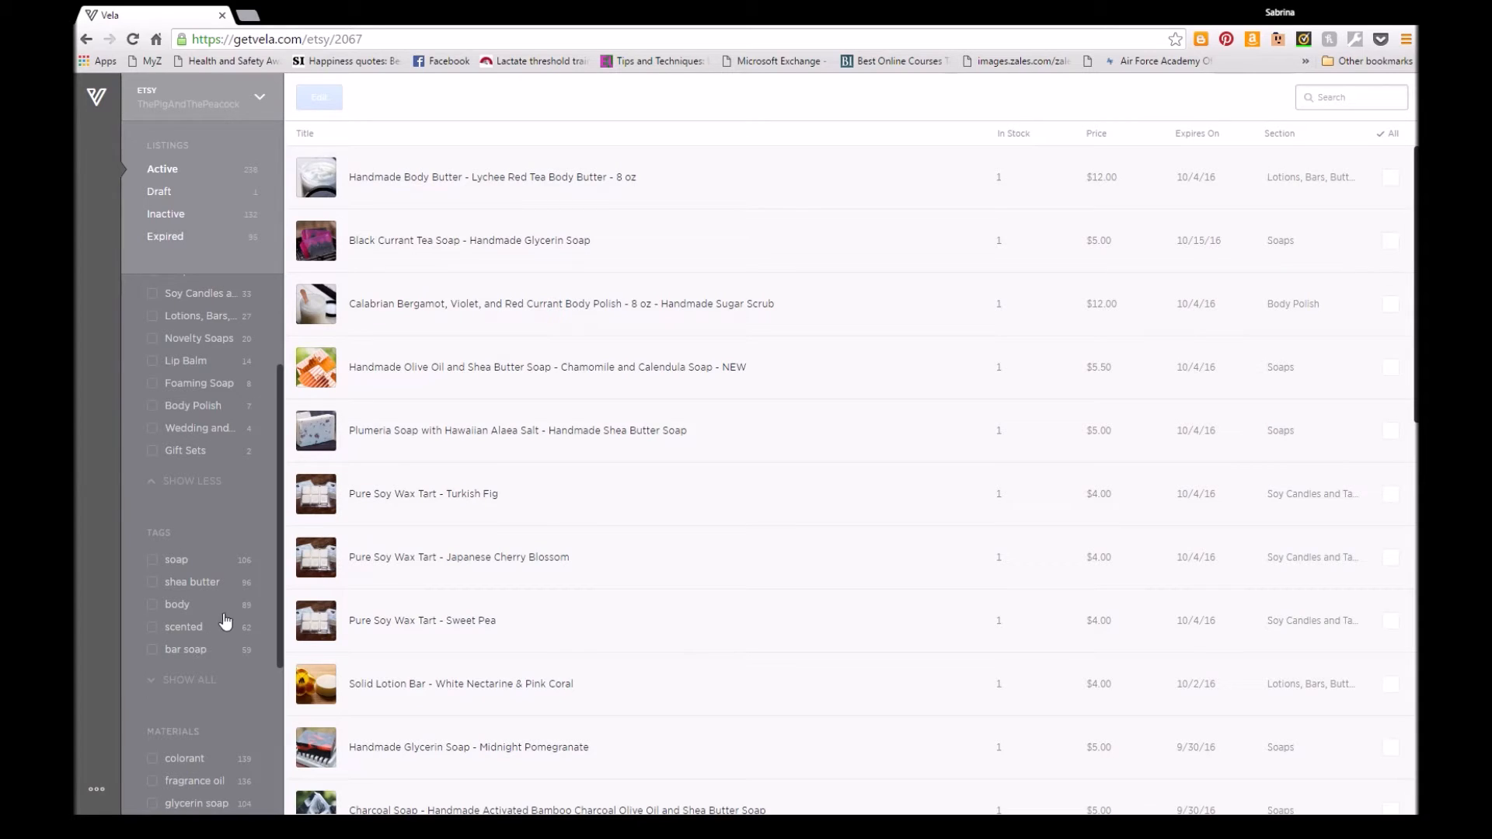
scroll(204, 614, down, 2)
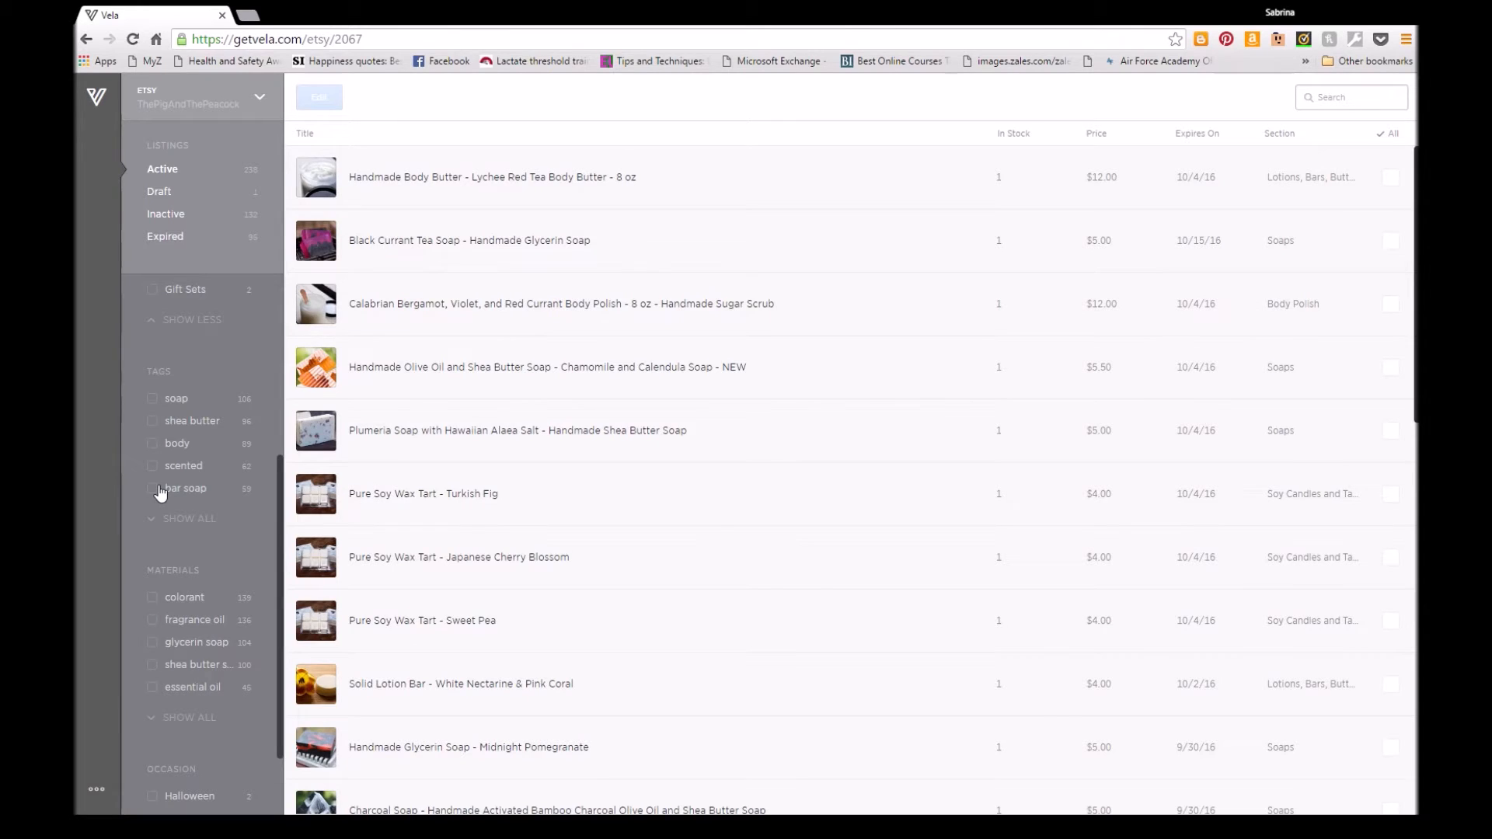
scroll(173, 626, down, 1)
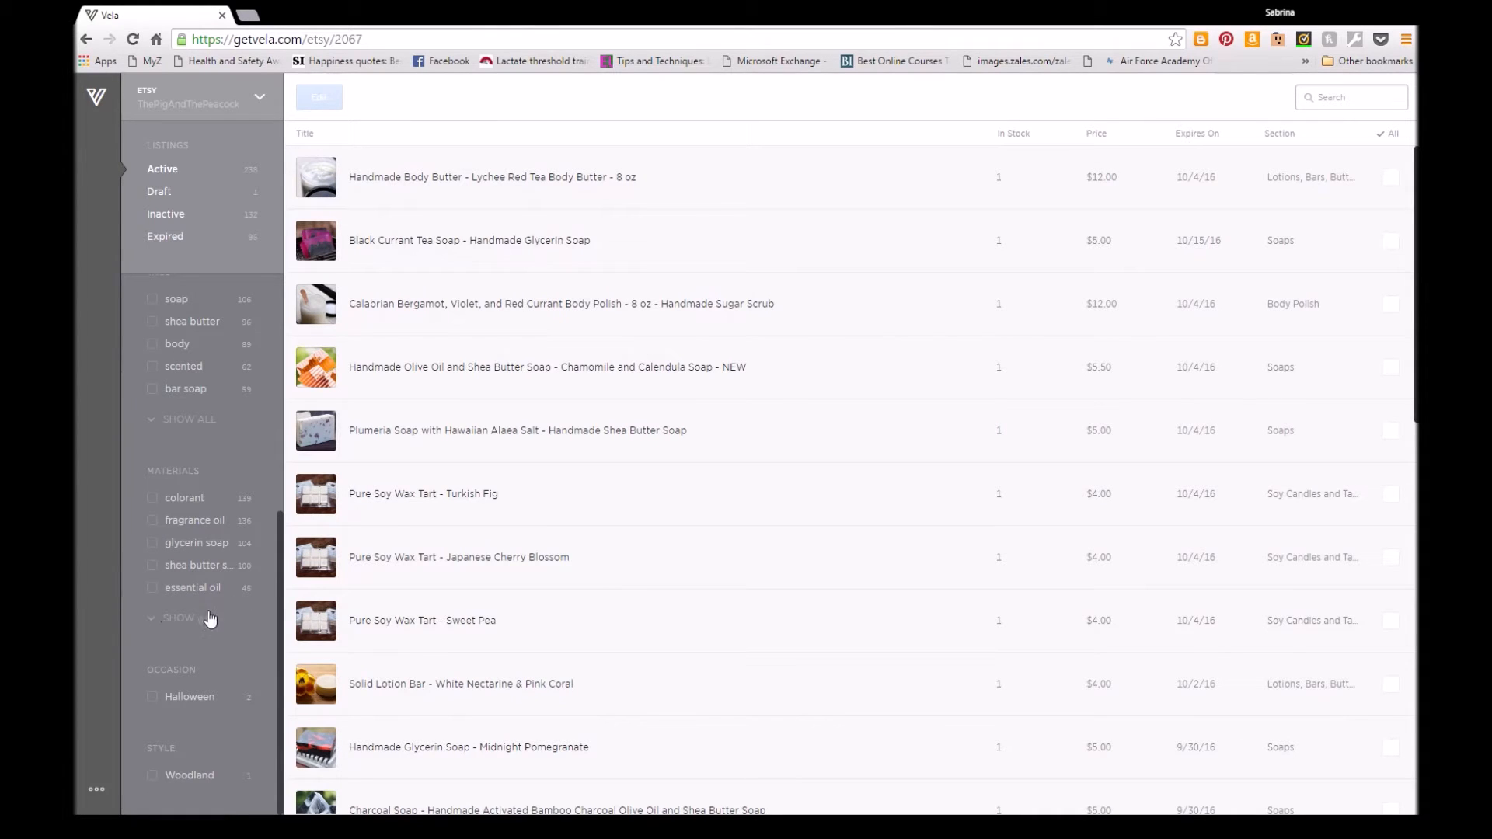
scroll(208, 645, up, 4)
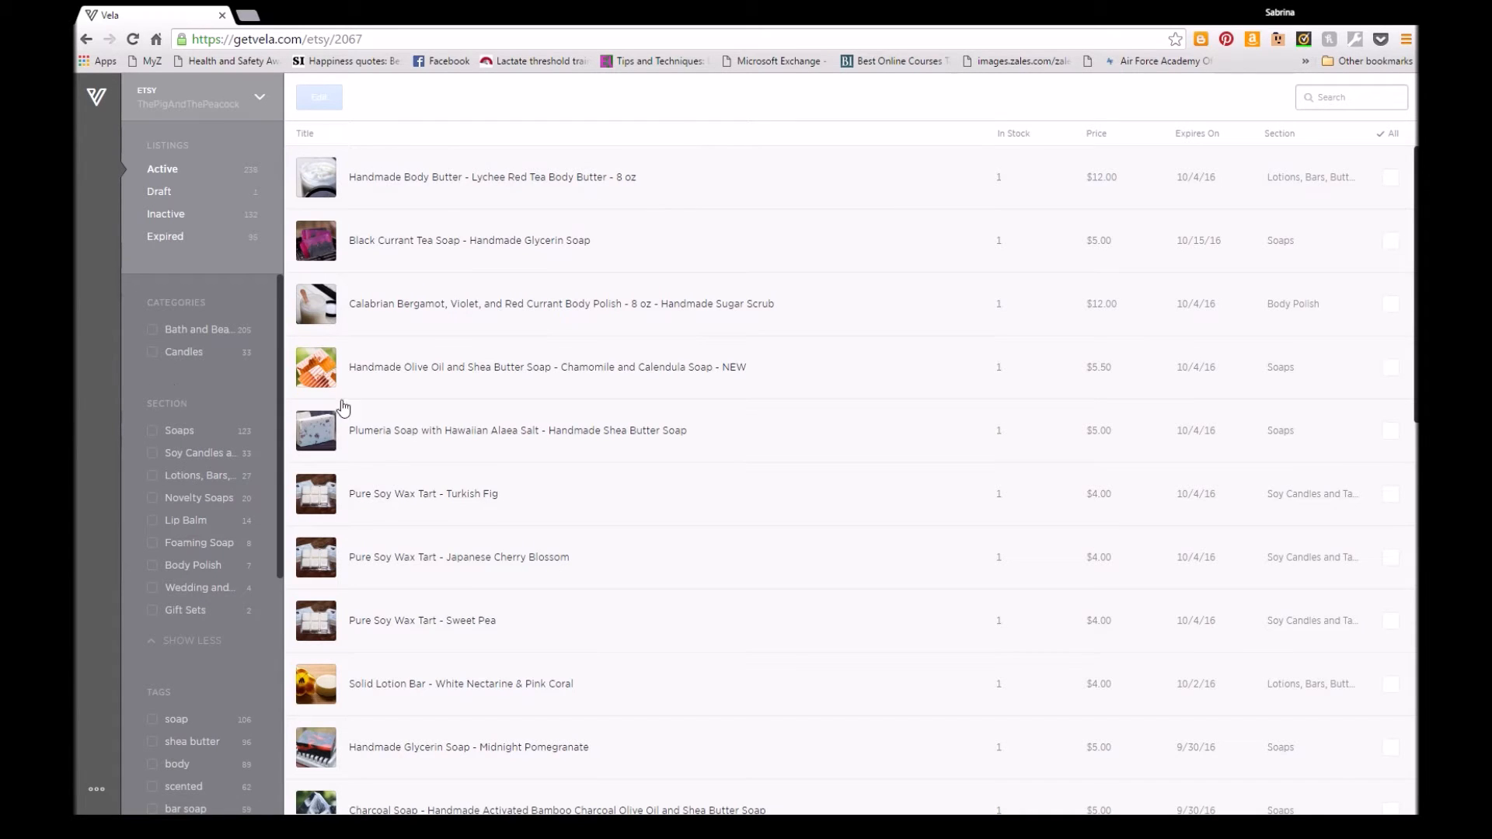
- Filter the active listings to the Lip Balm section and open all of the filtered listings for bulk editing
click(152, 522)
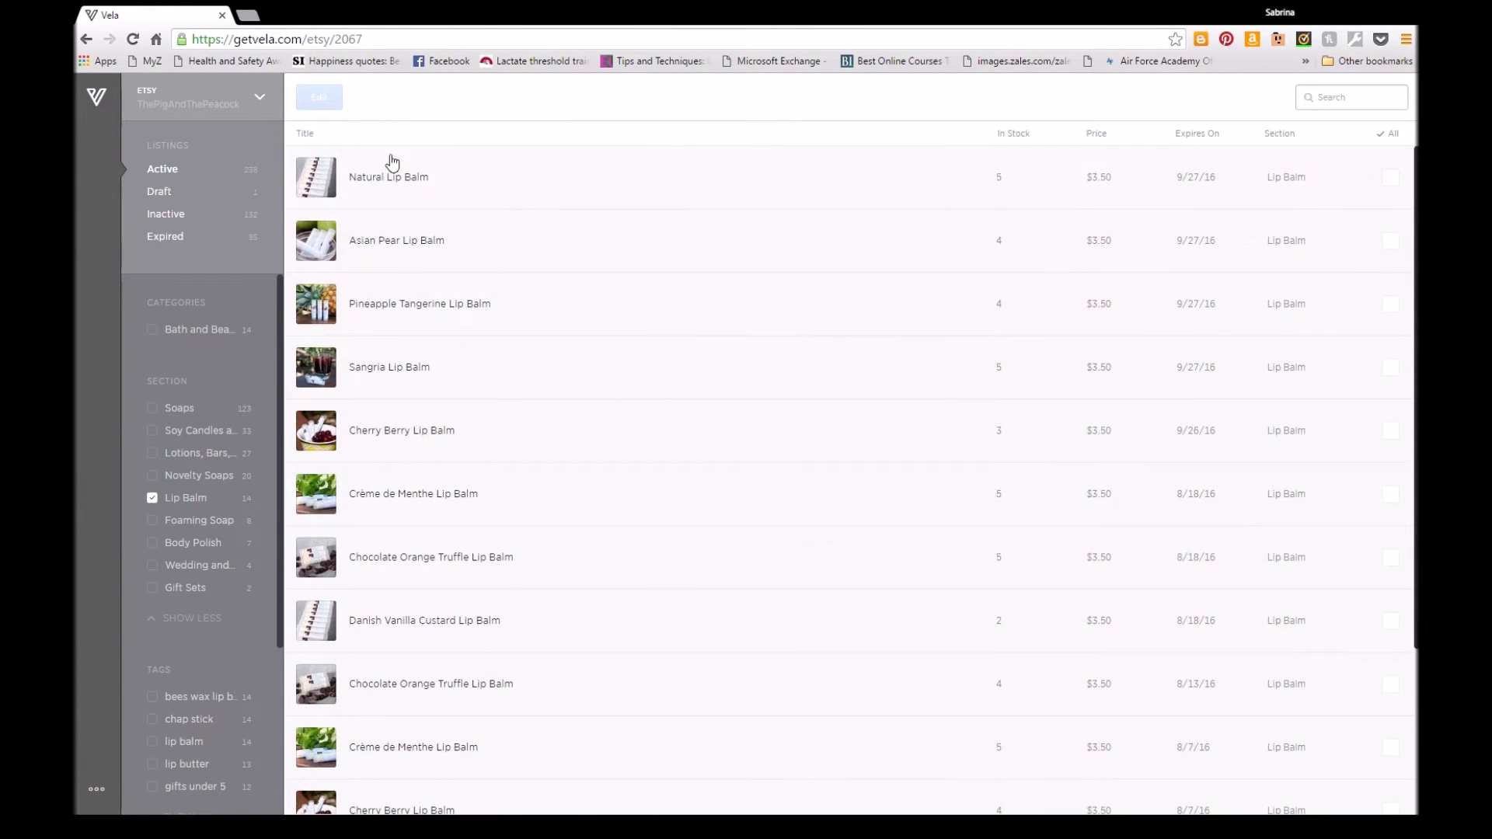
click(1396, 183)
click(1389, 244)
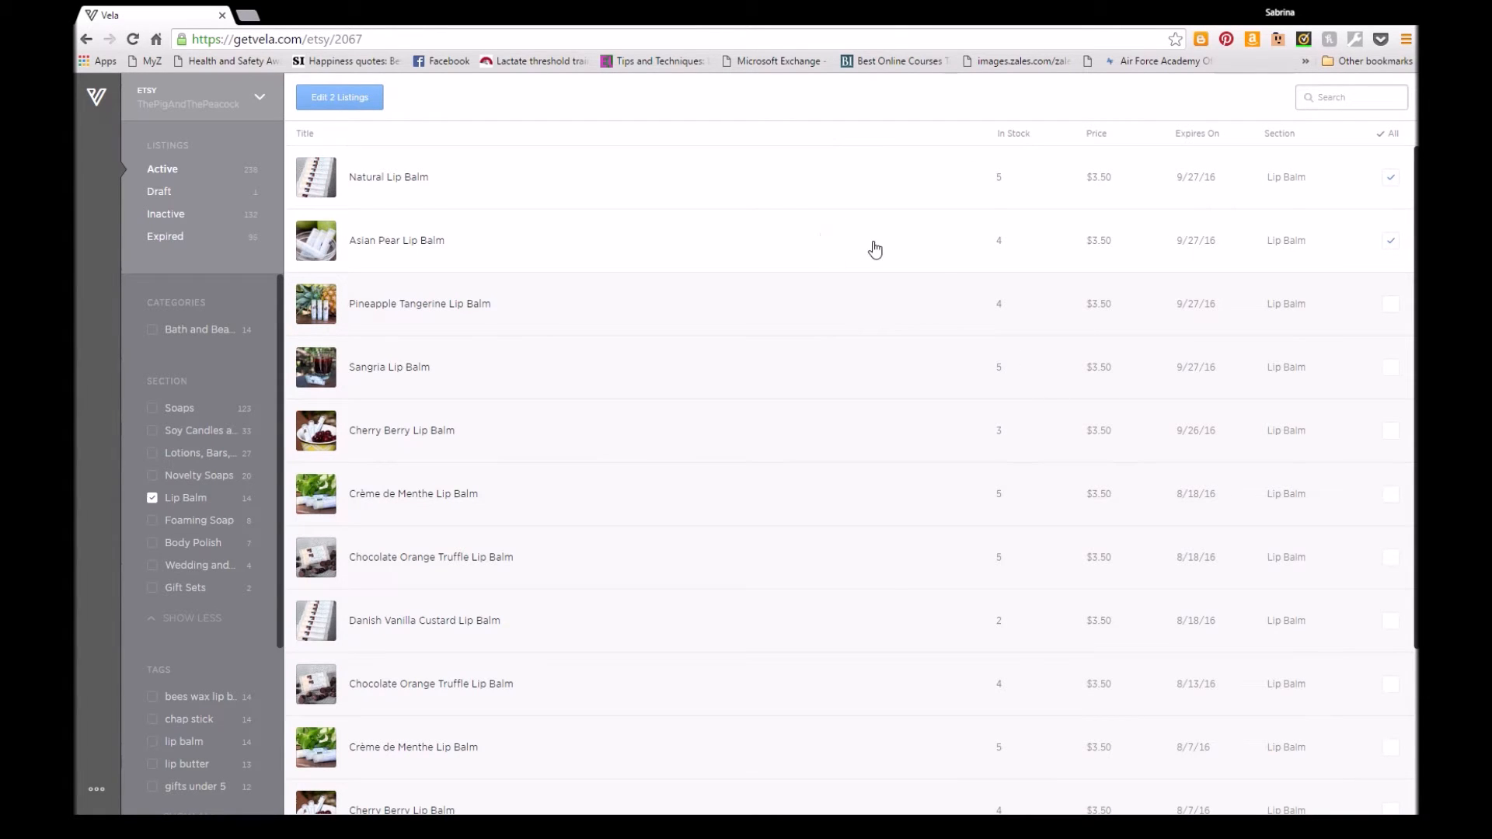
scroll(510, 550, down, 3)
scroll(720, 619, up, 3)
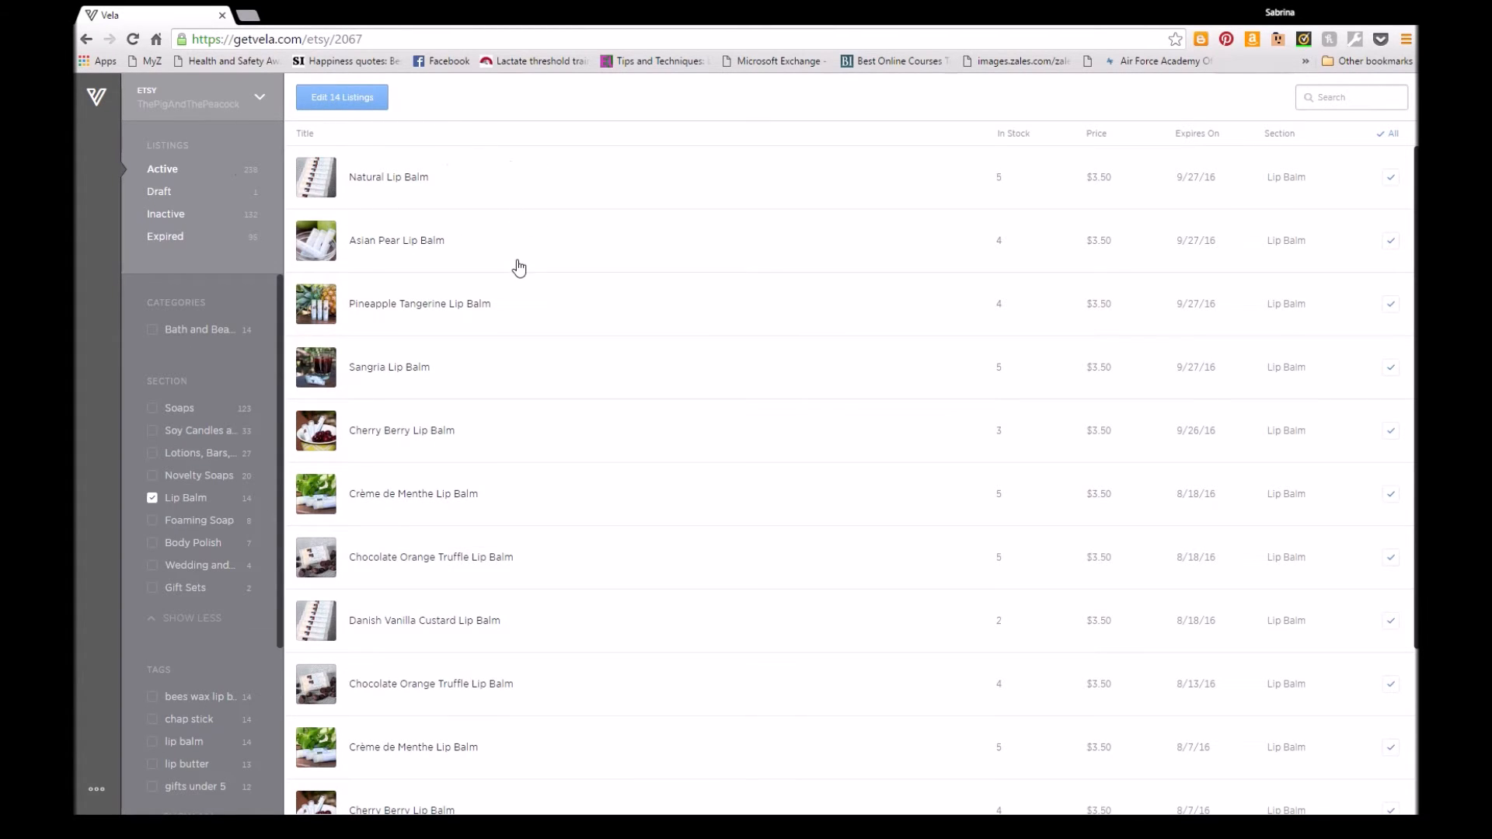
click(342, 98)
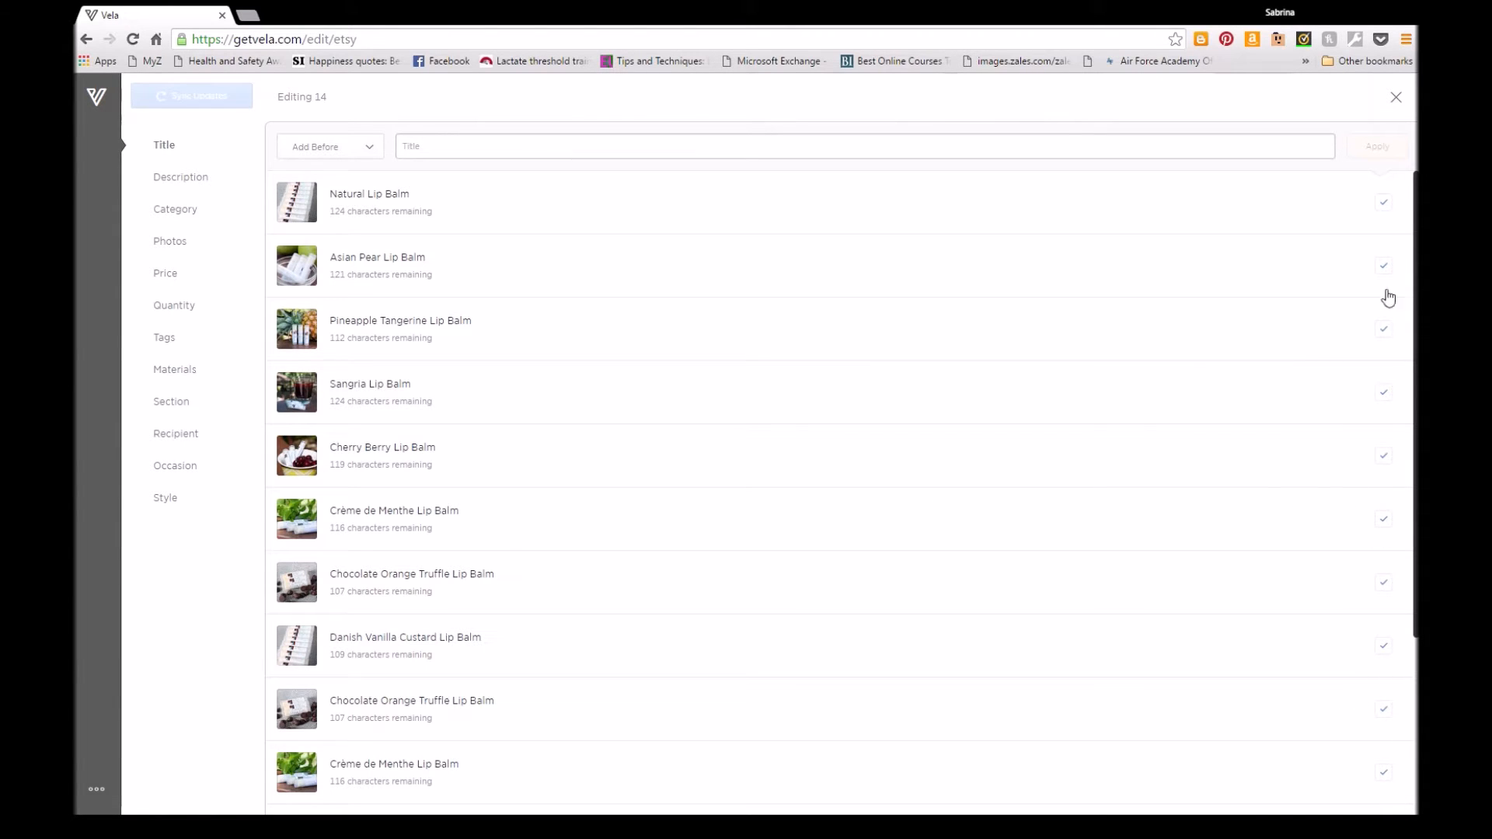
- Preview adding "SALE-" before the title of every selected lip balm listing
scroll(1166, 567, down, 1)
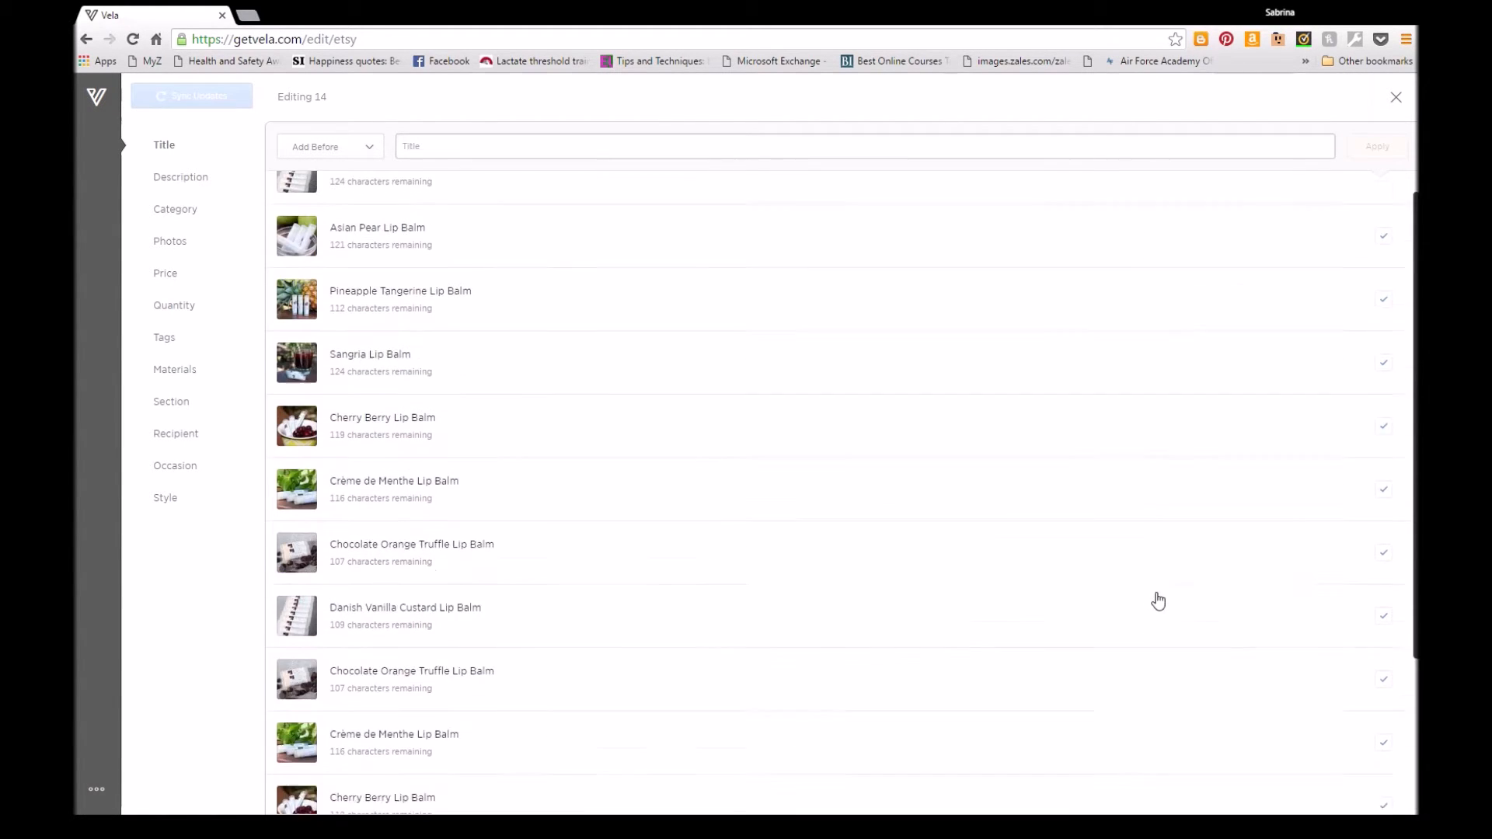
scroll(1157, 601, up, 1)
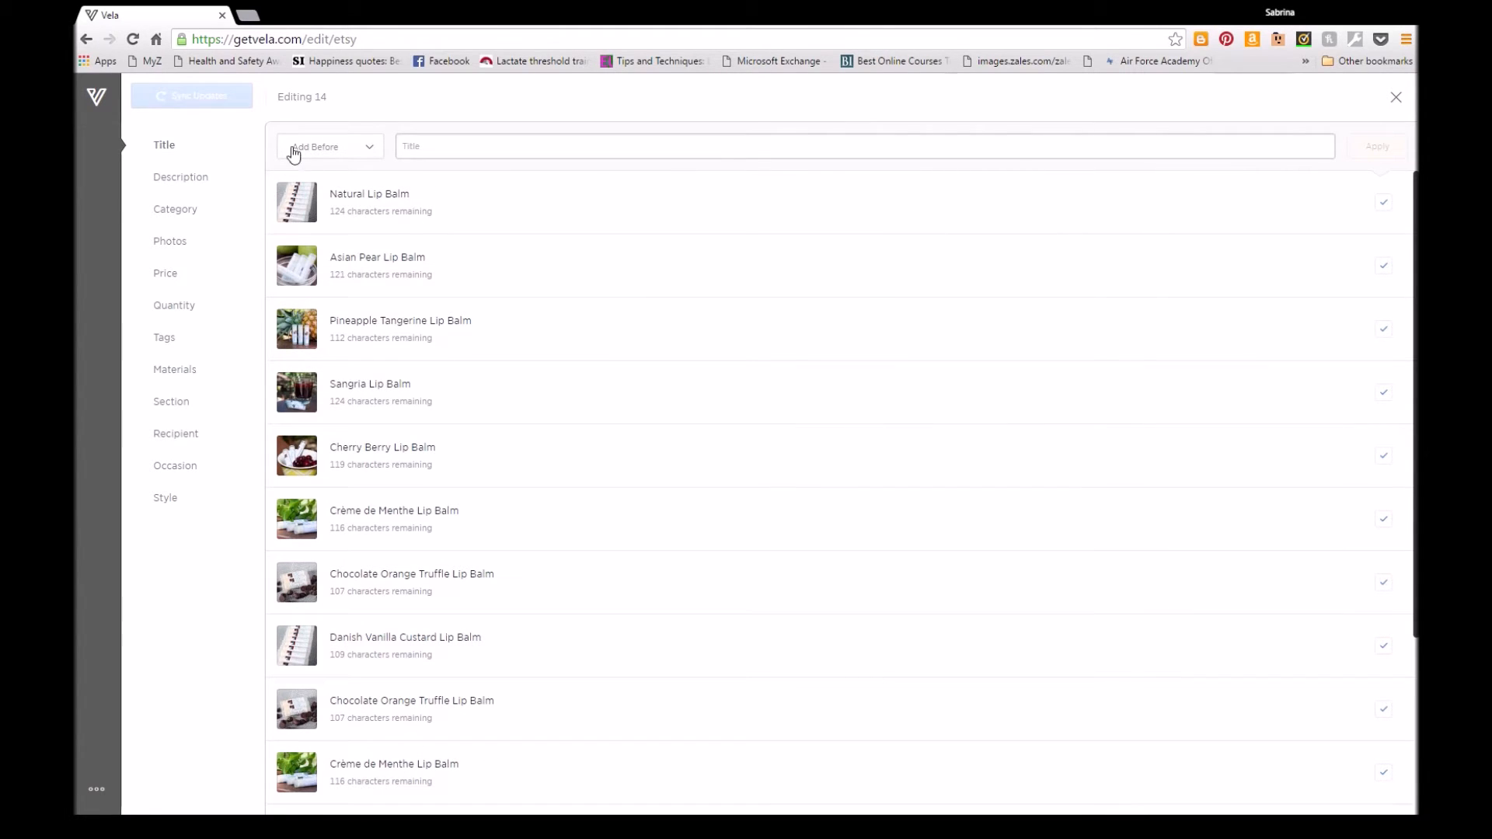
click(364, 154)
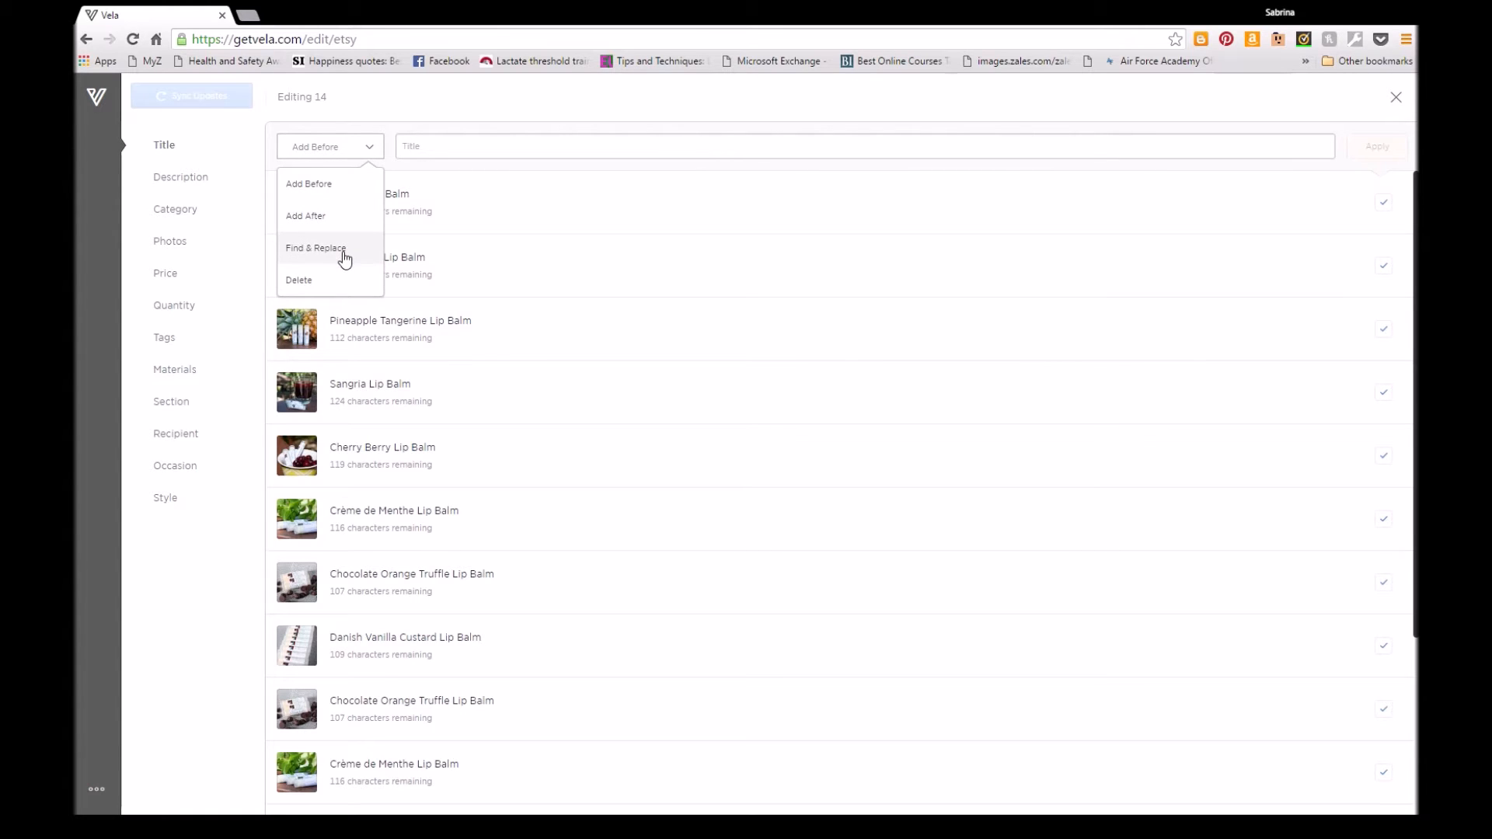
click(444, 146)
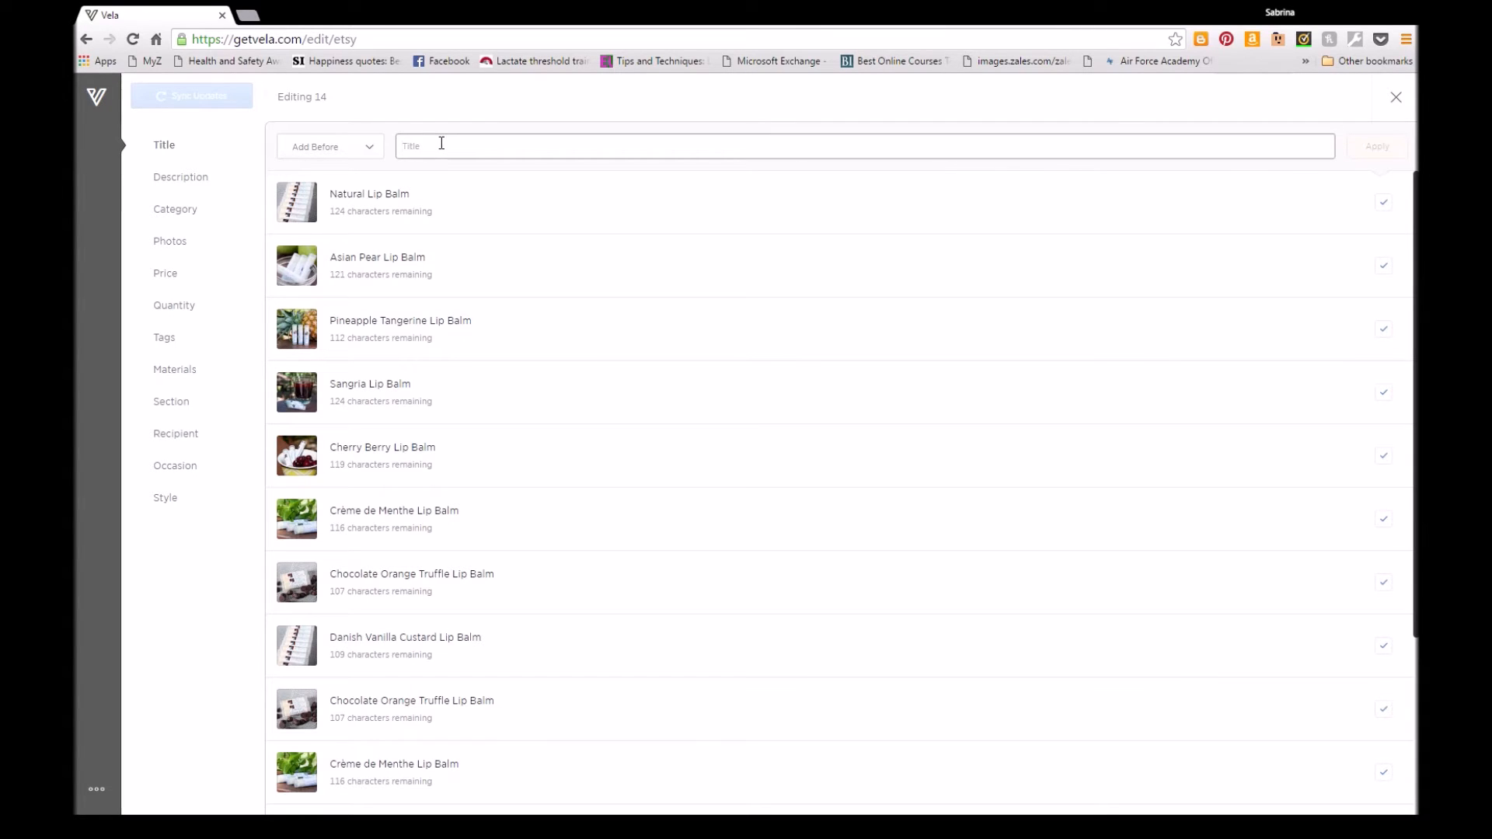
text(SAL)
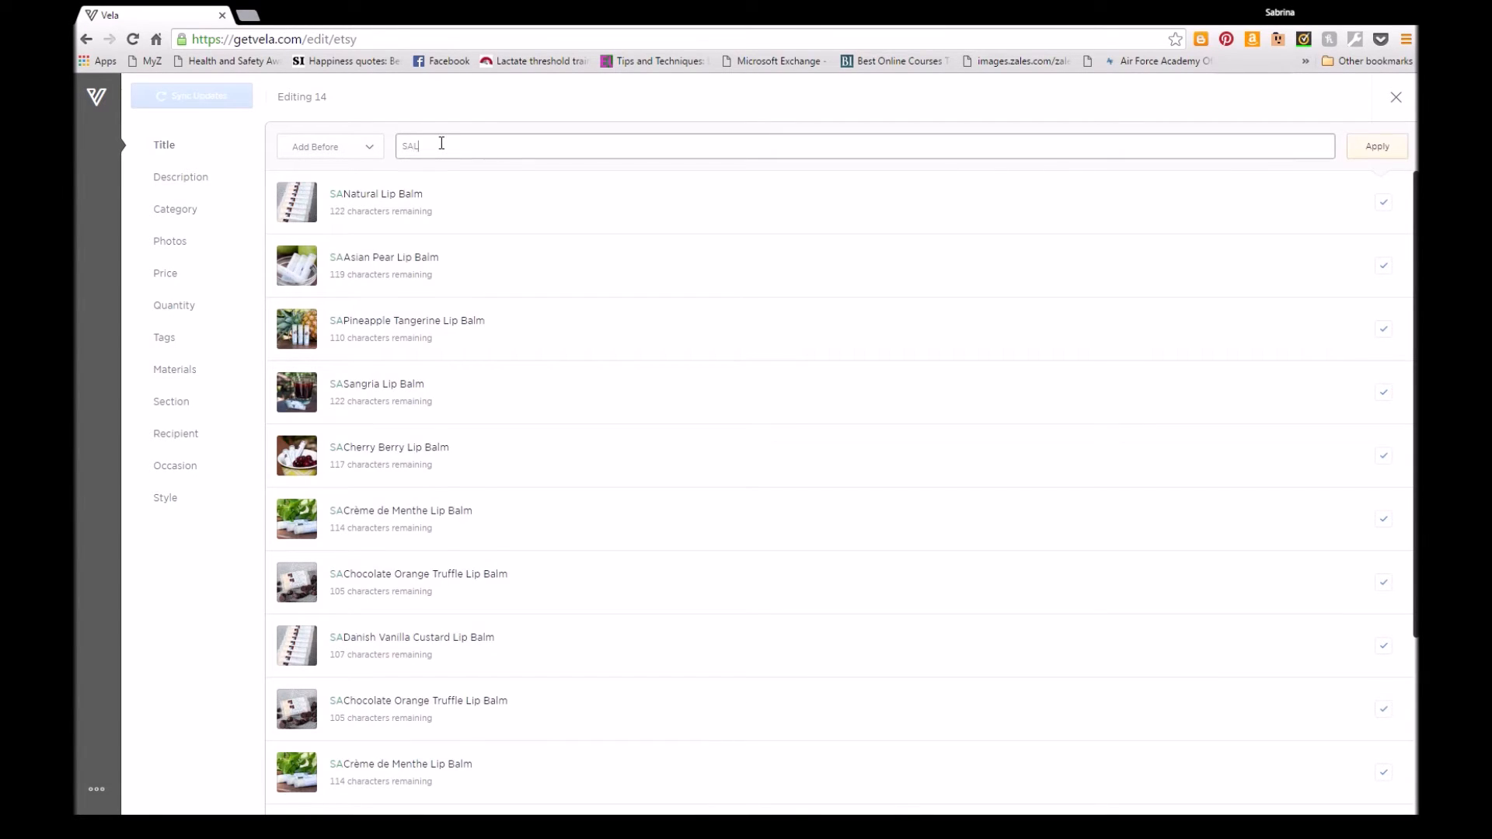
text(E-)
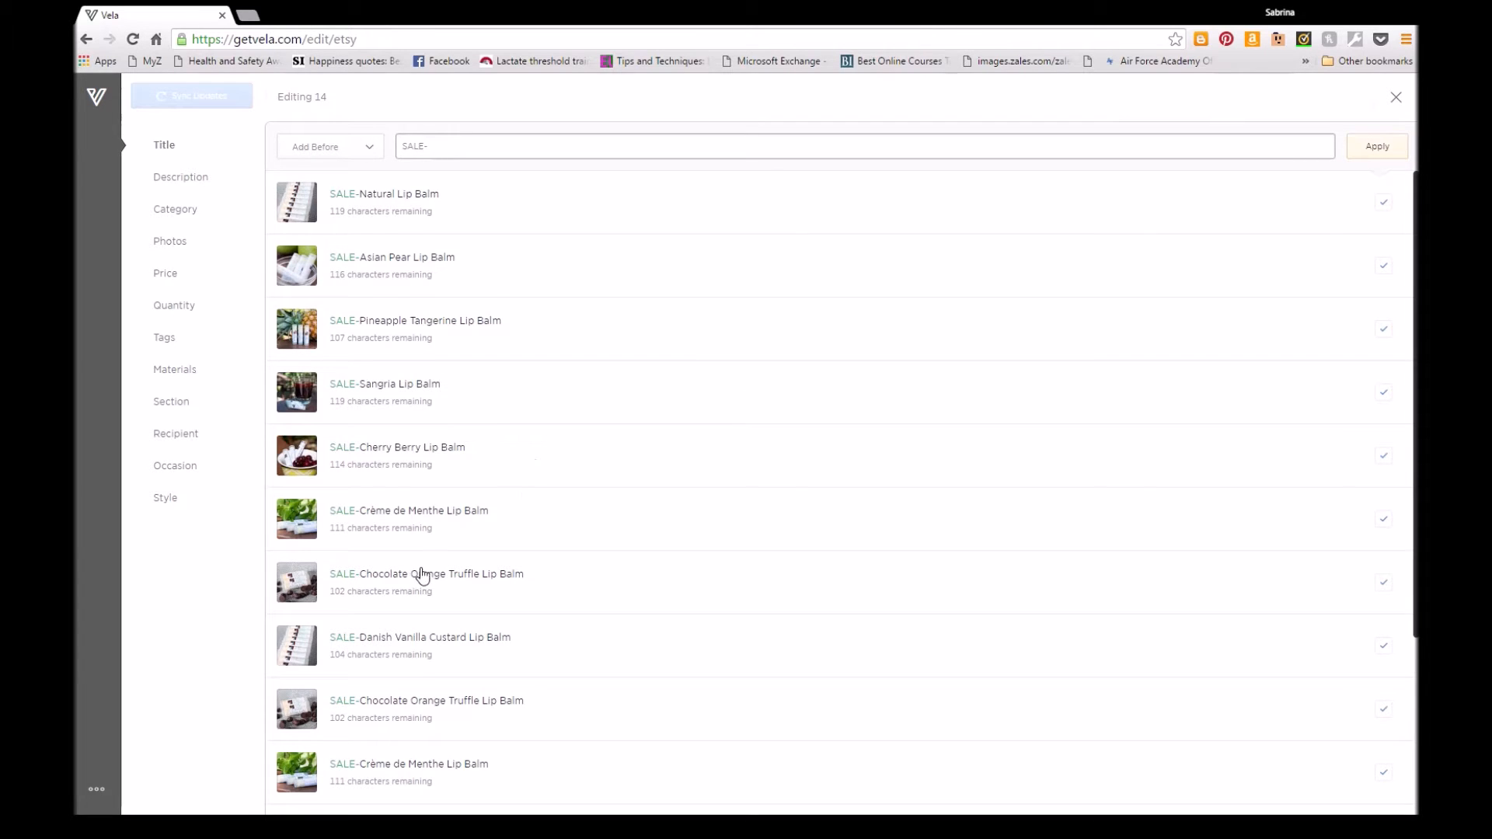
scroll(422, 578, down, 3)
scroll(425, 620, up, 2)
scroll(425, 620, up, 2)
- Check the other title edit operations and clear the "SALE-" text without applying it
click(359, 149)
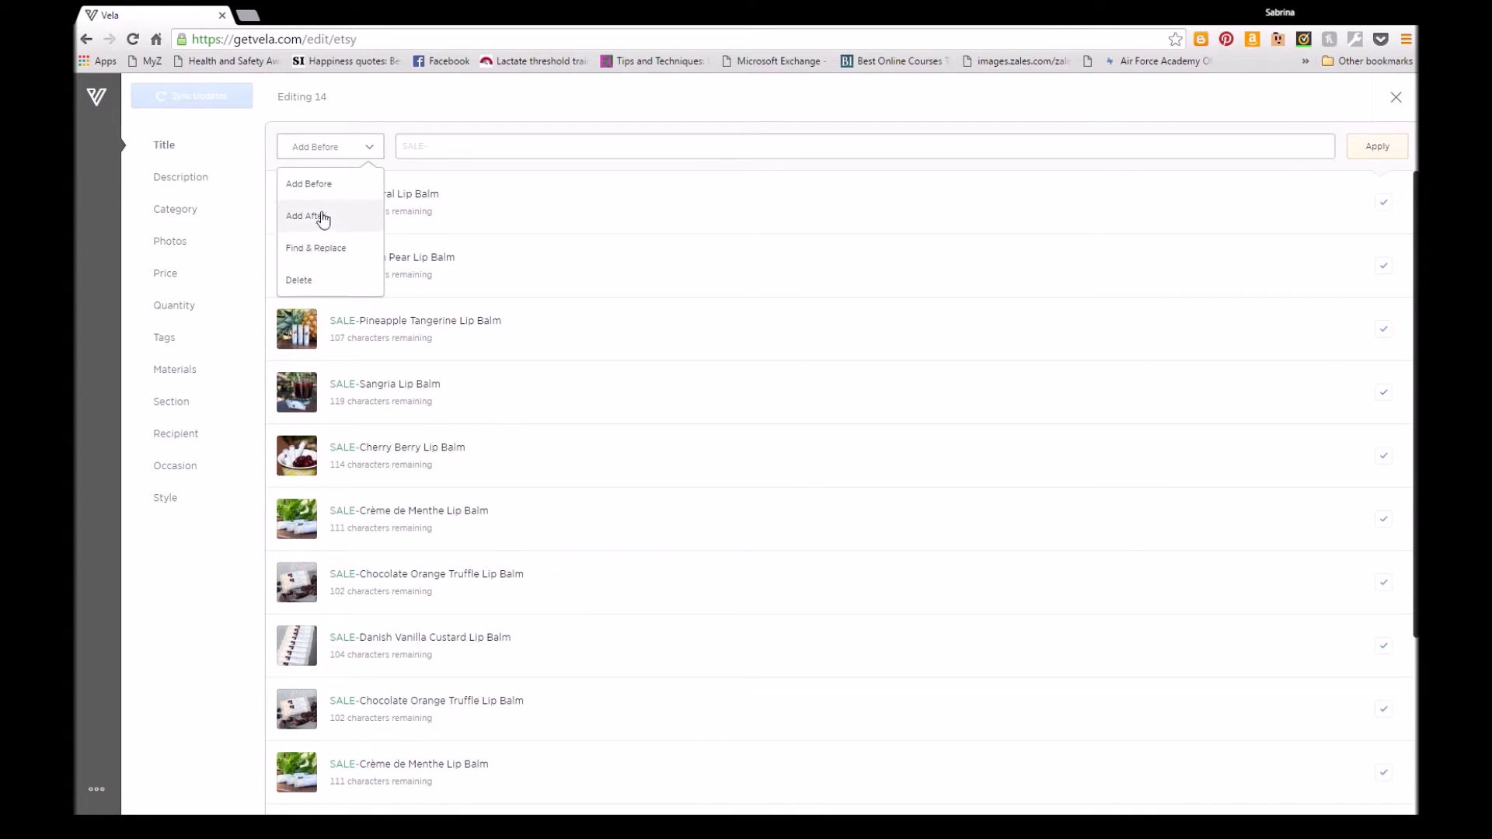
click(420, 147)
drag(457, 147, 366, 154)
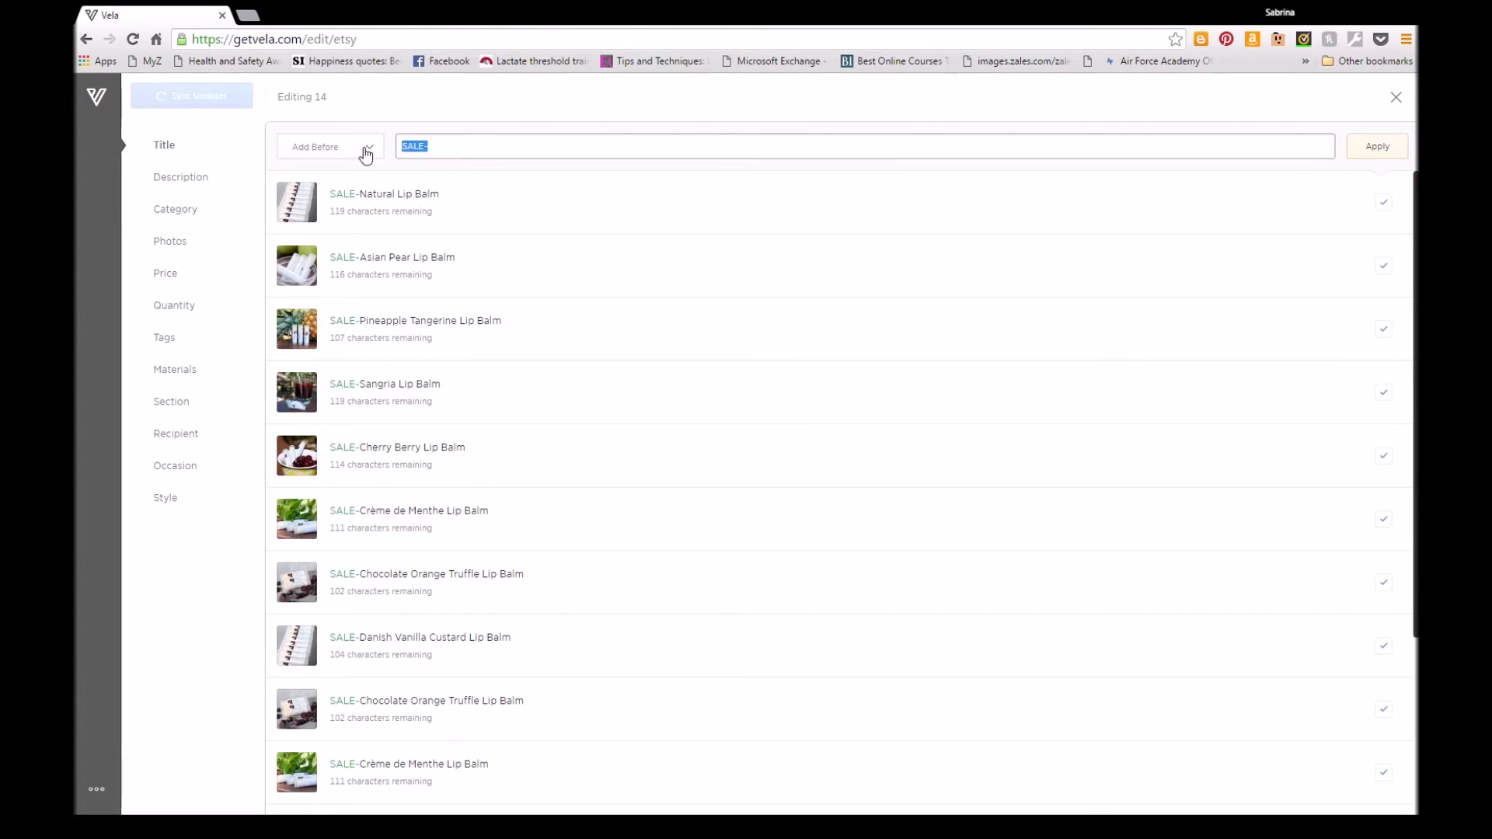
key(BackSpace)
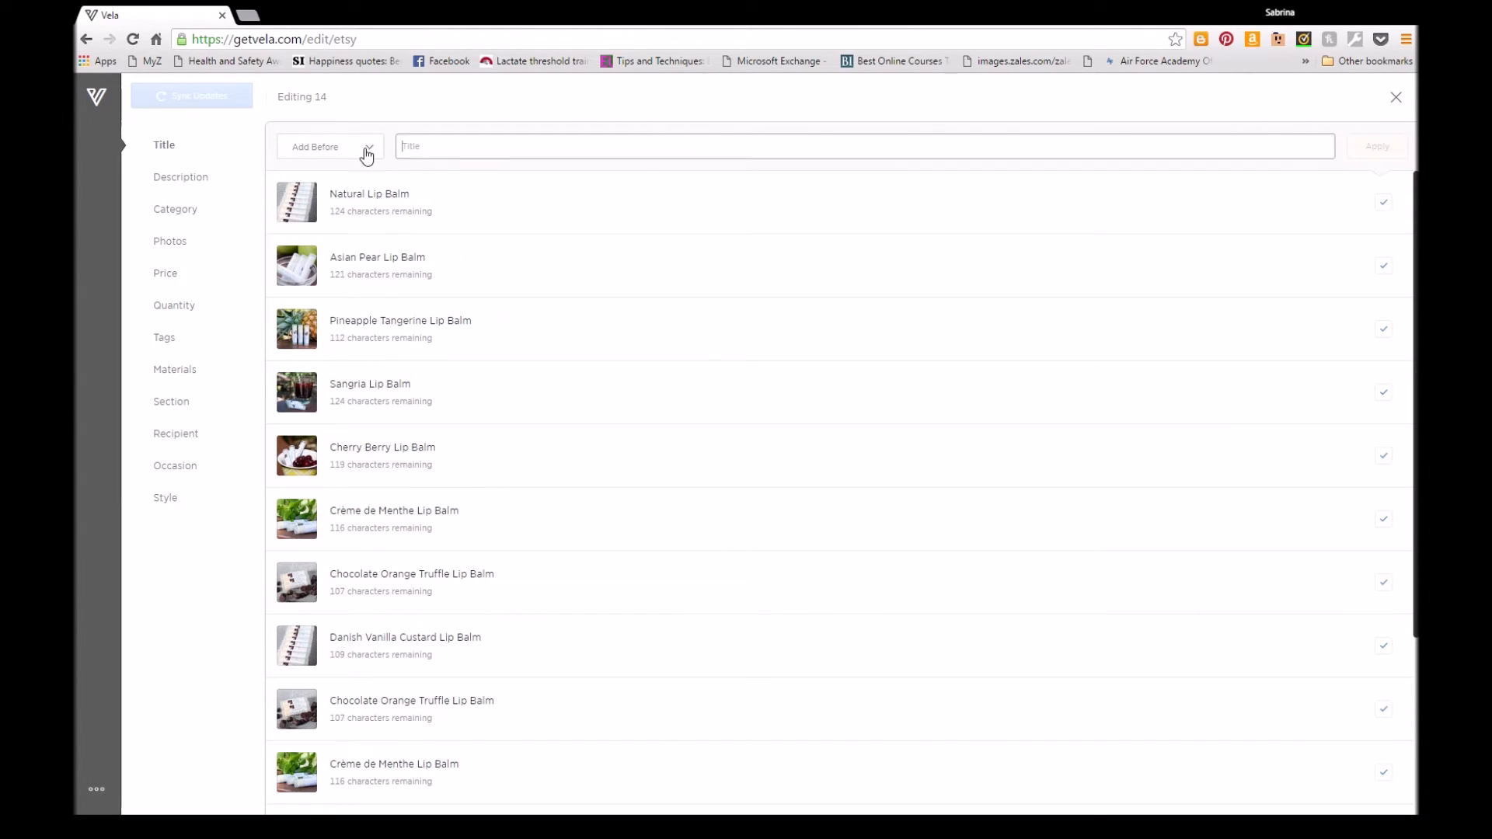
- Preview deleting the word "Balm" from all listing titles, and clear the entered word again without applying
click(367, 153)
click(295, 281)
click(420, 140)
text(Balm)
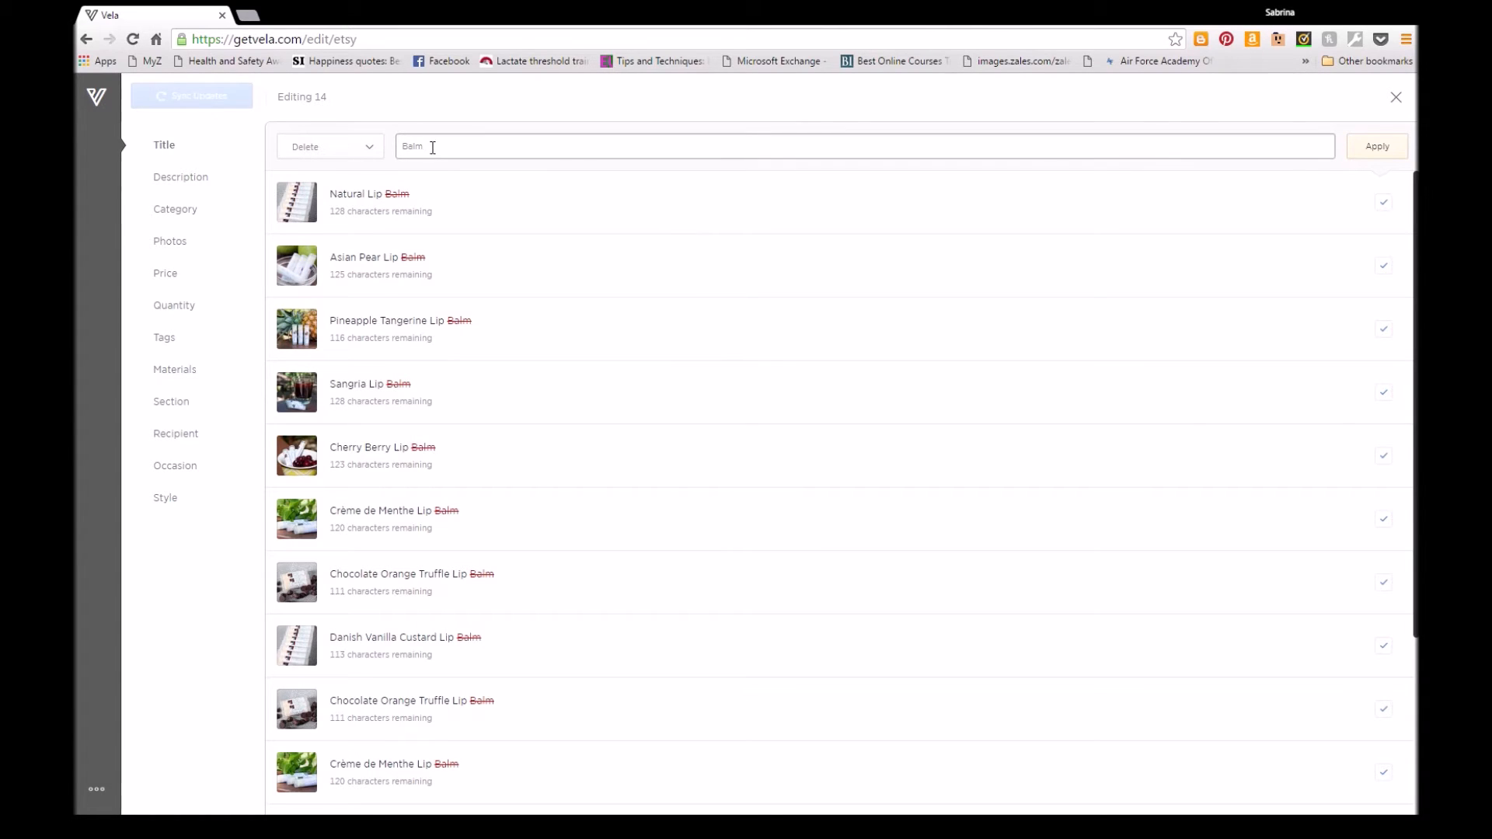
drag(424, 145, 339, 132)
key(BackSpace)
- Preview a Find & Replace of "Balm" with "Gloss" in all titles, and clear the replacement text without applying
click(329, 151)
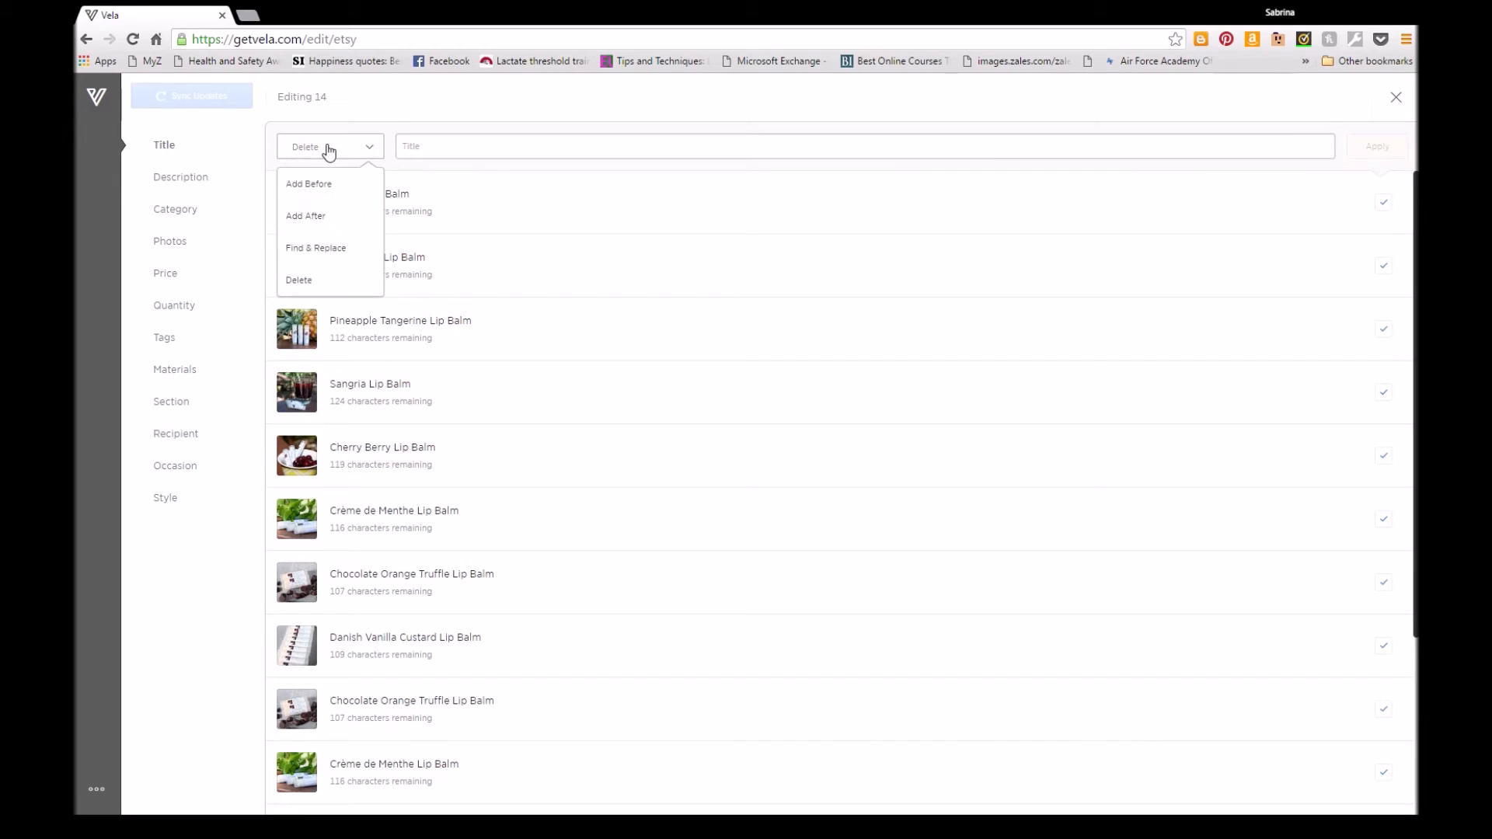
click(337, 255)
click(442, 150)
text(Balm)
key(Tab)
text(Gloss)
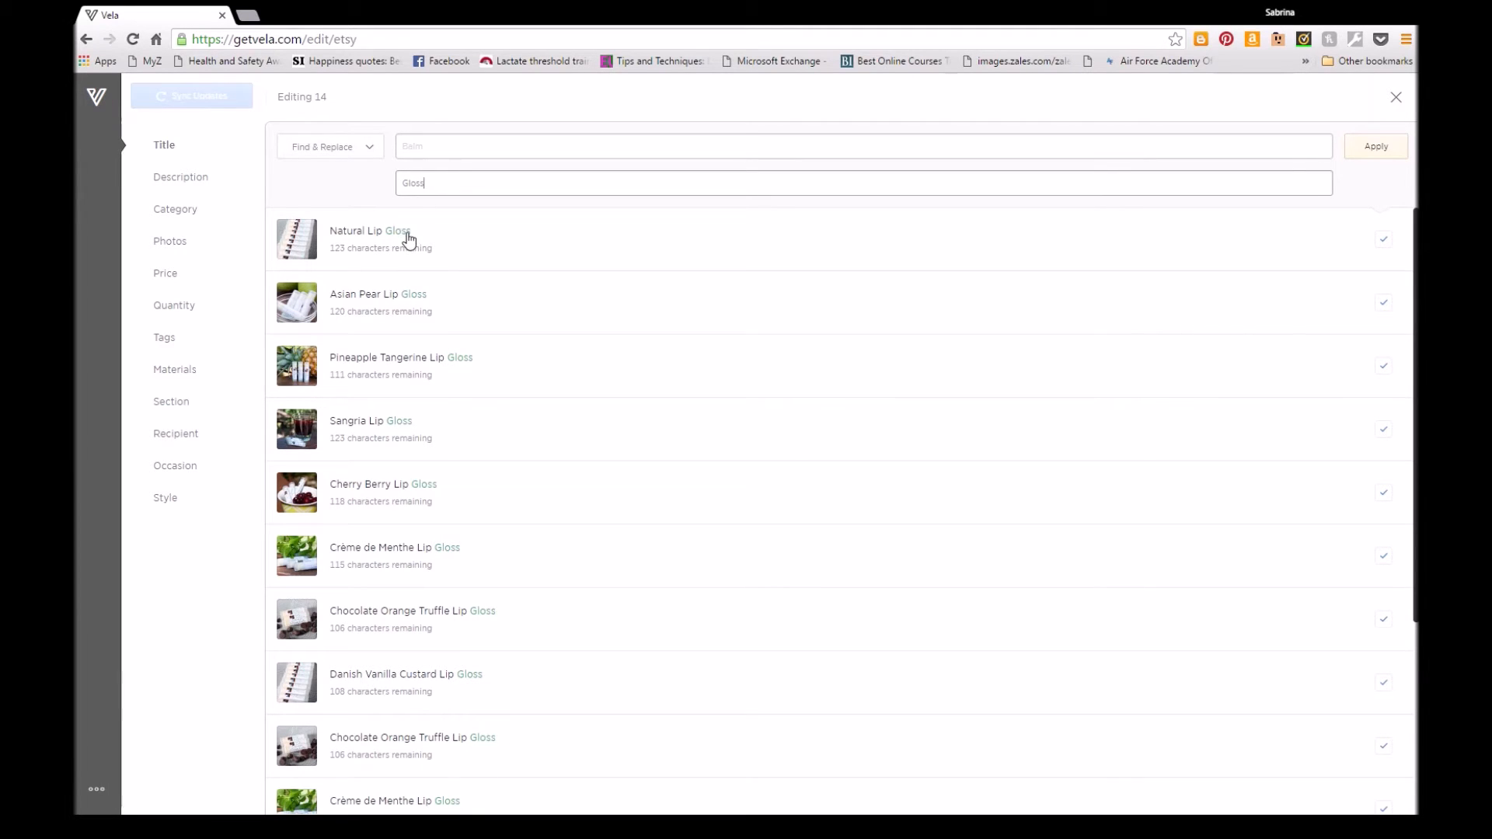
scroll(566, 613, down, 4)
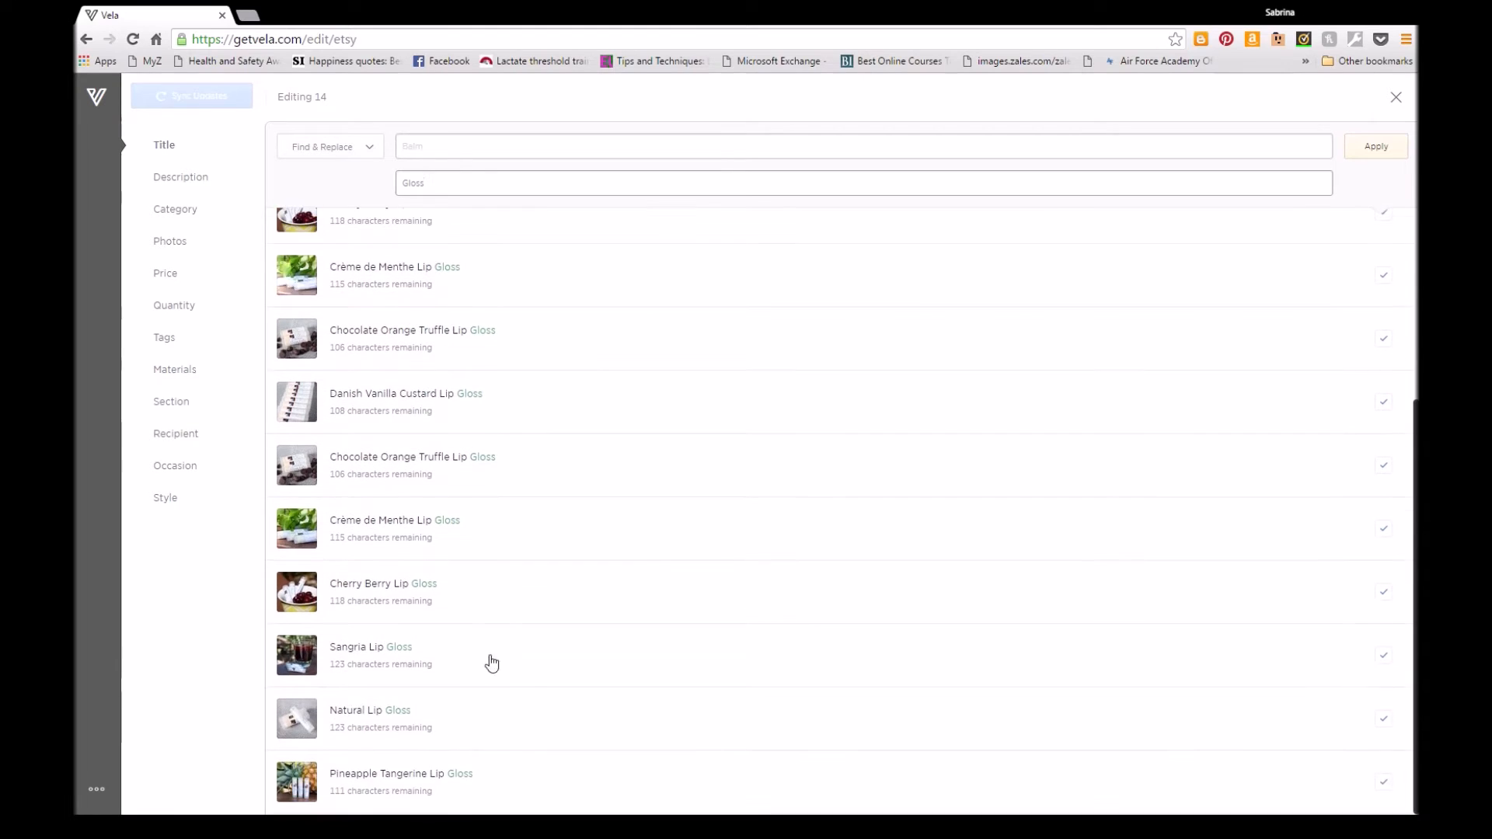
scroll(449, 727, up, 4)
drag(432, 185, 362, 170)
key(BackSpace)
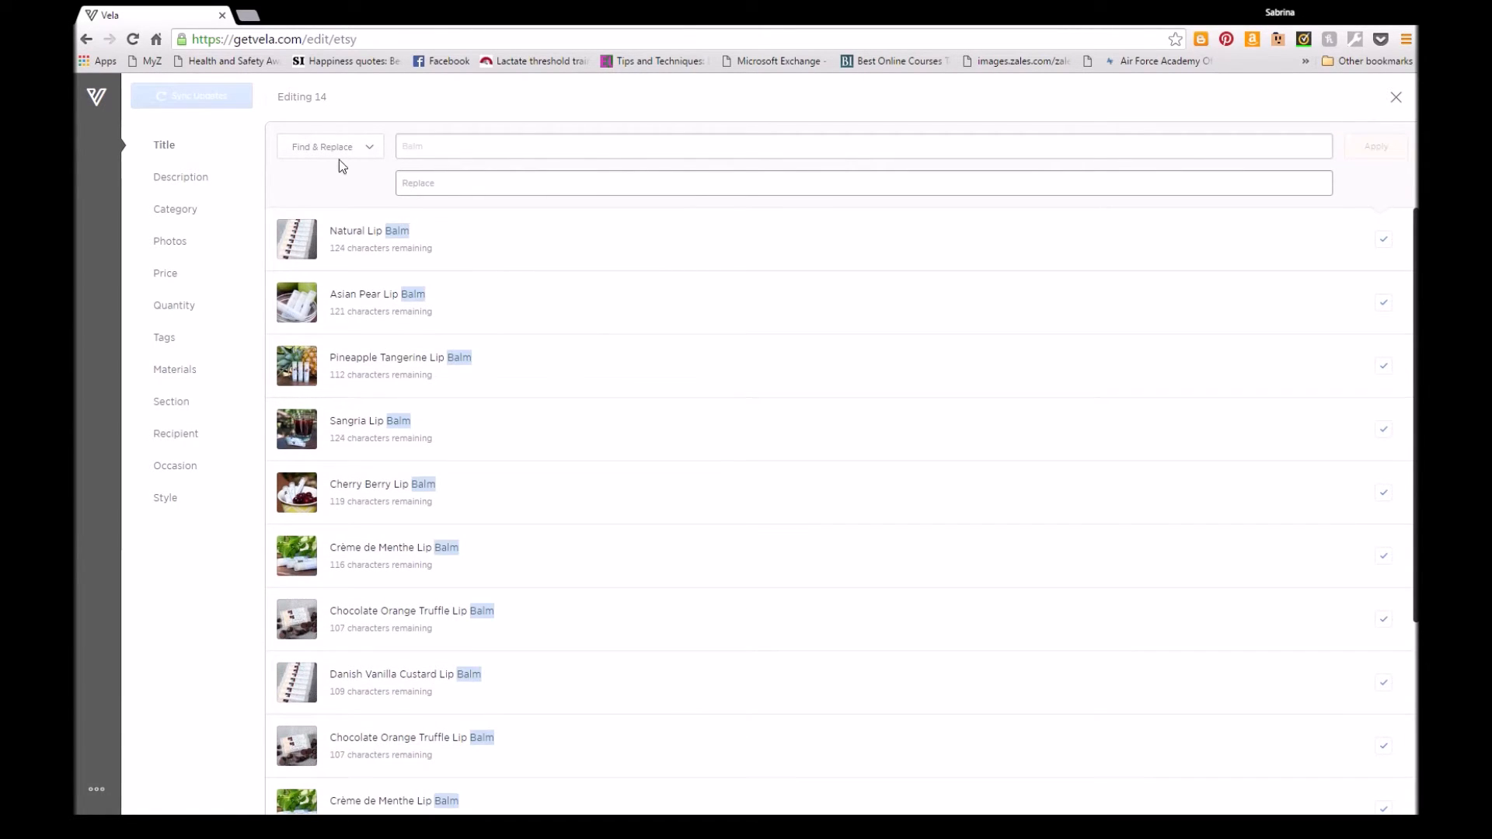
- Switch to editing descriptions and copy "This listing is for one 0.15 oz lip balm tube." from the Natural Lip Balm description
click(180, 177)
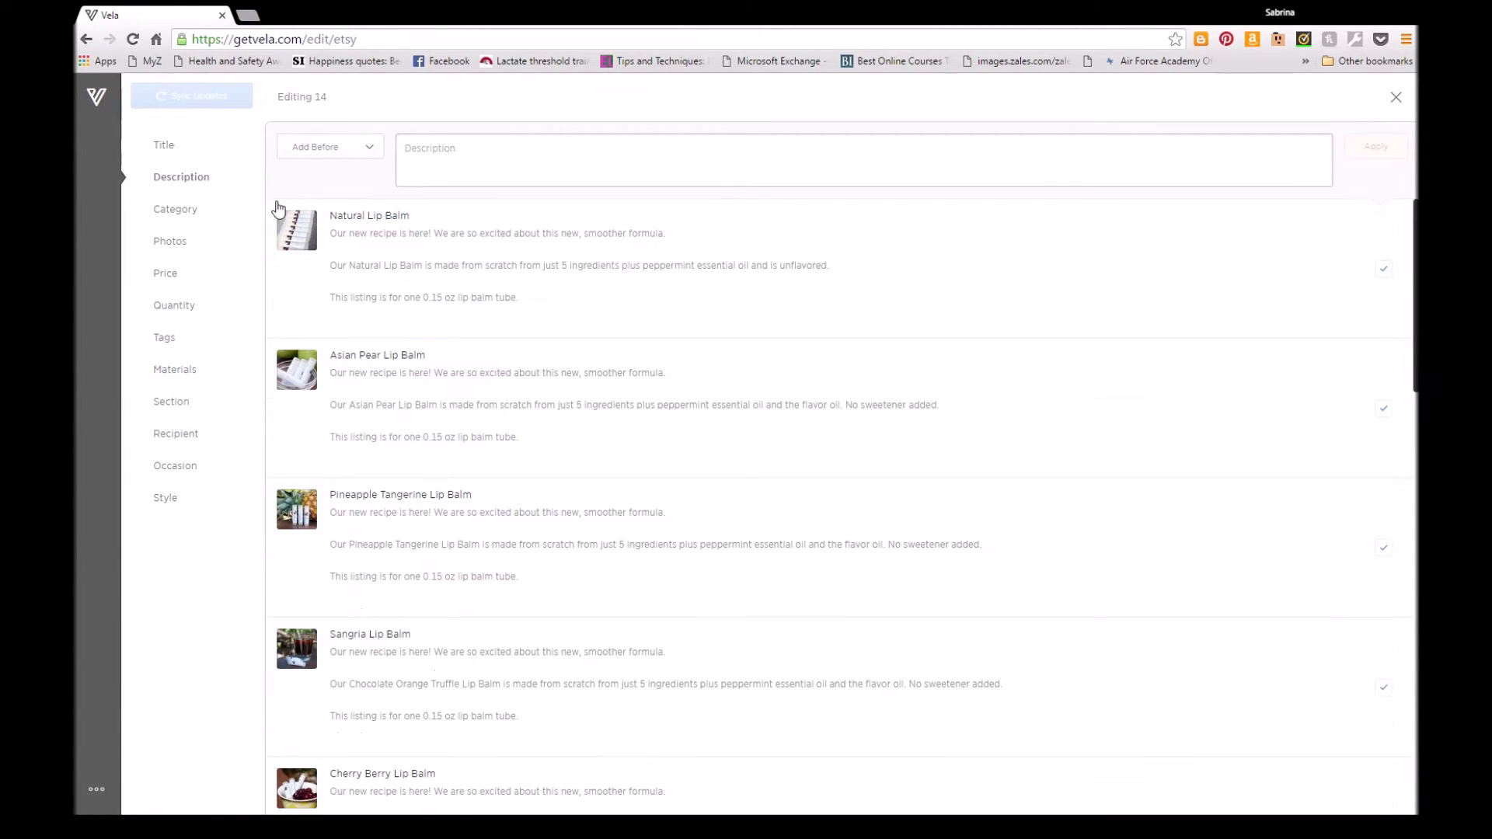
click(313, 149)
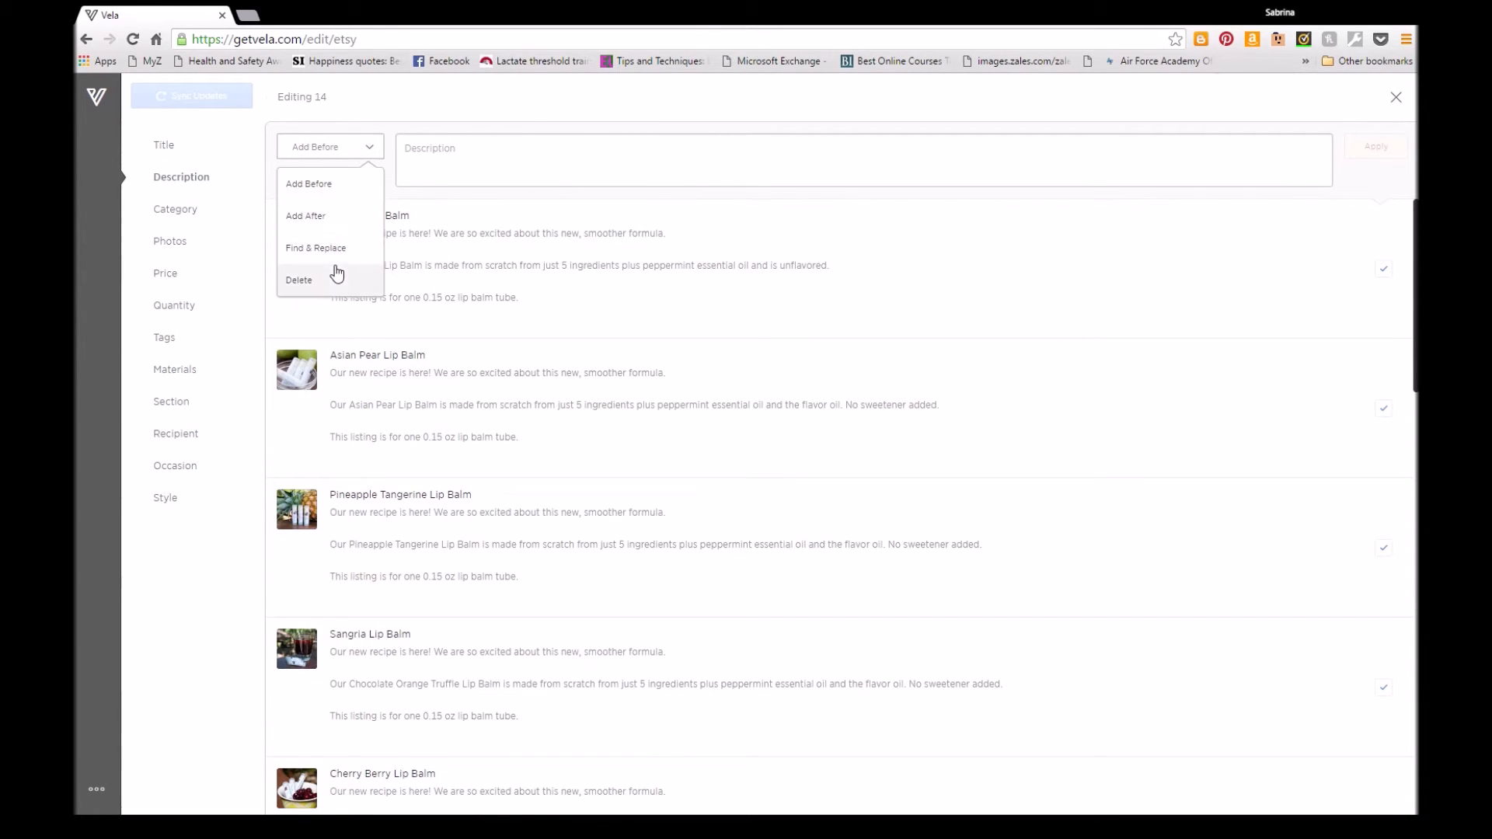
click(437, 170)
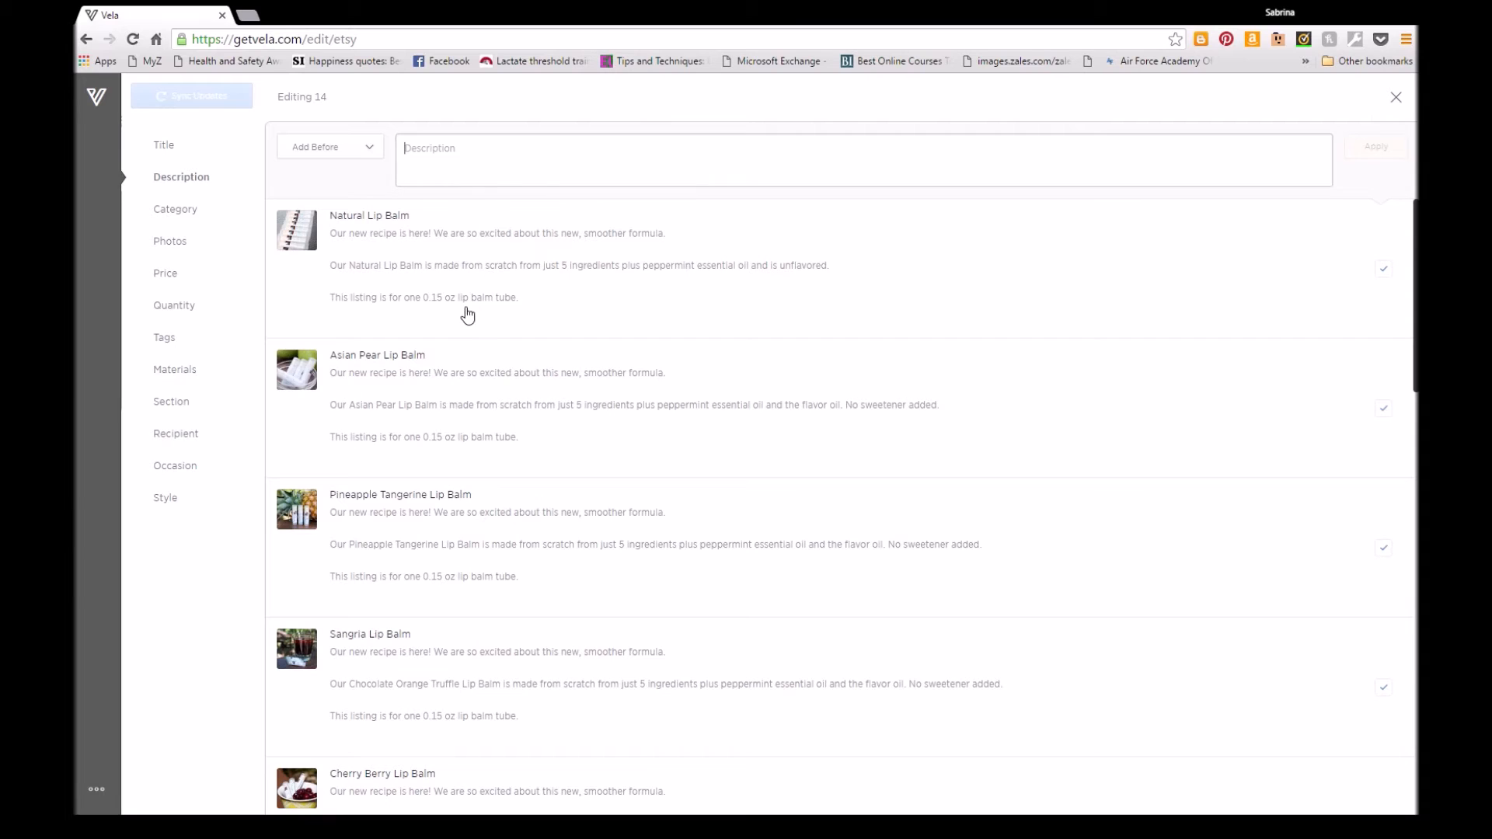
click(648, 291)
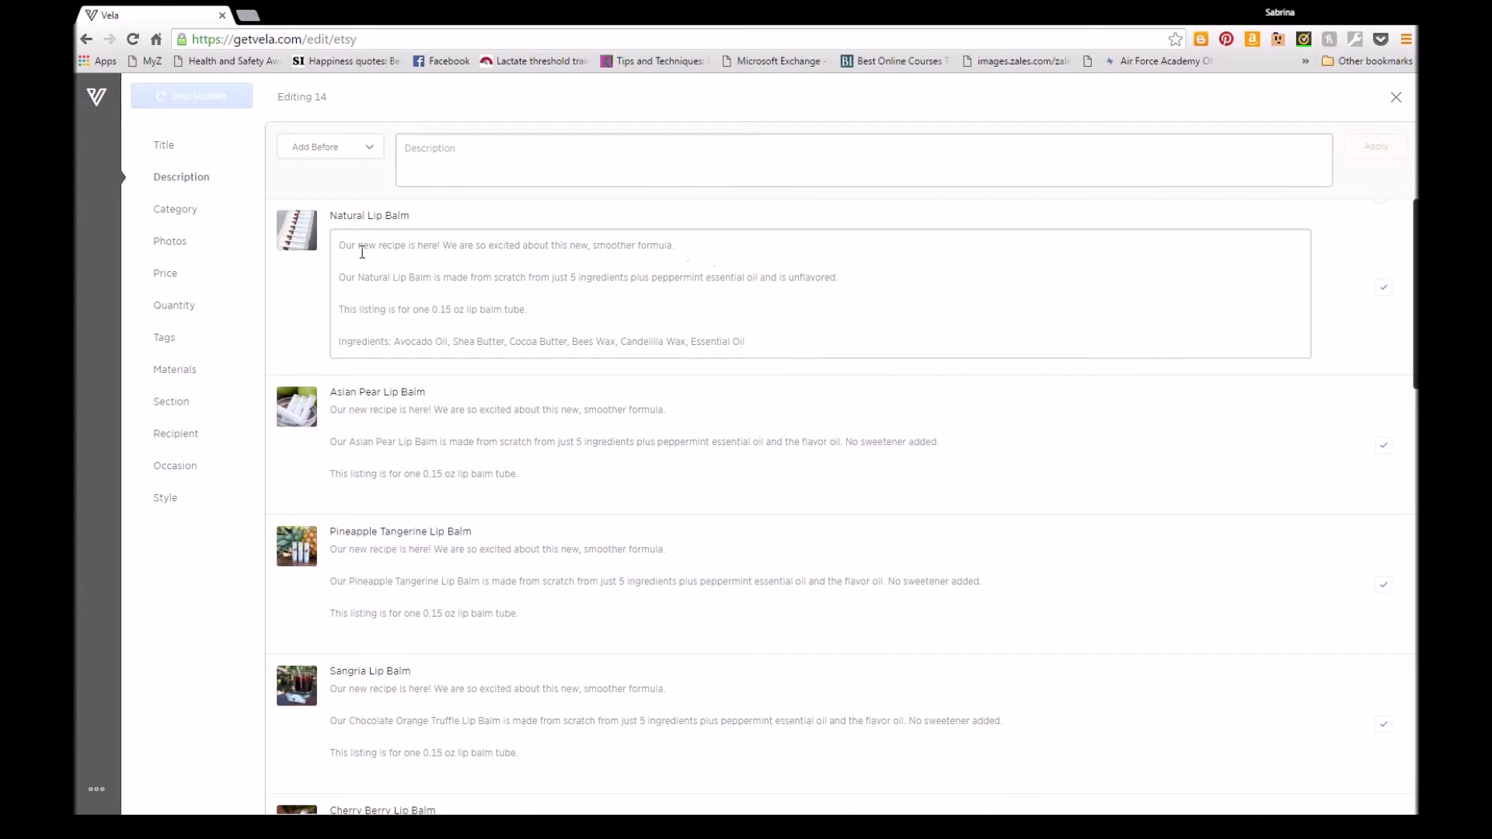
drag(340, 311, 526, 314)
key(ctrl+c)
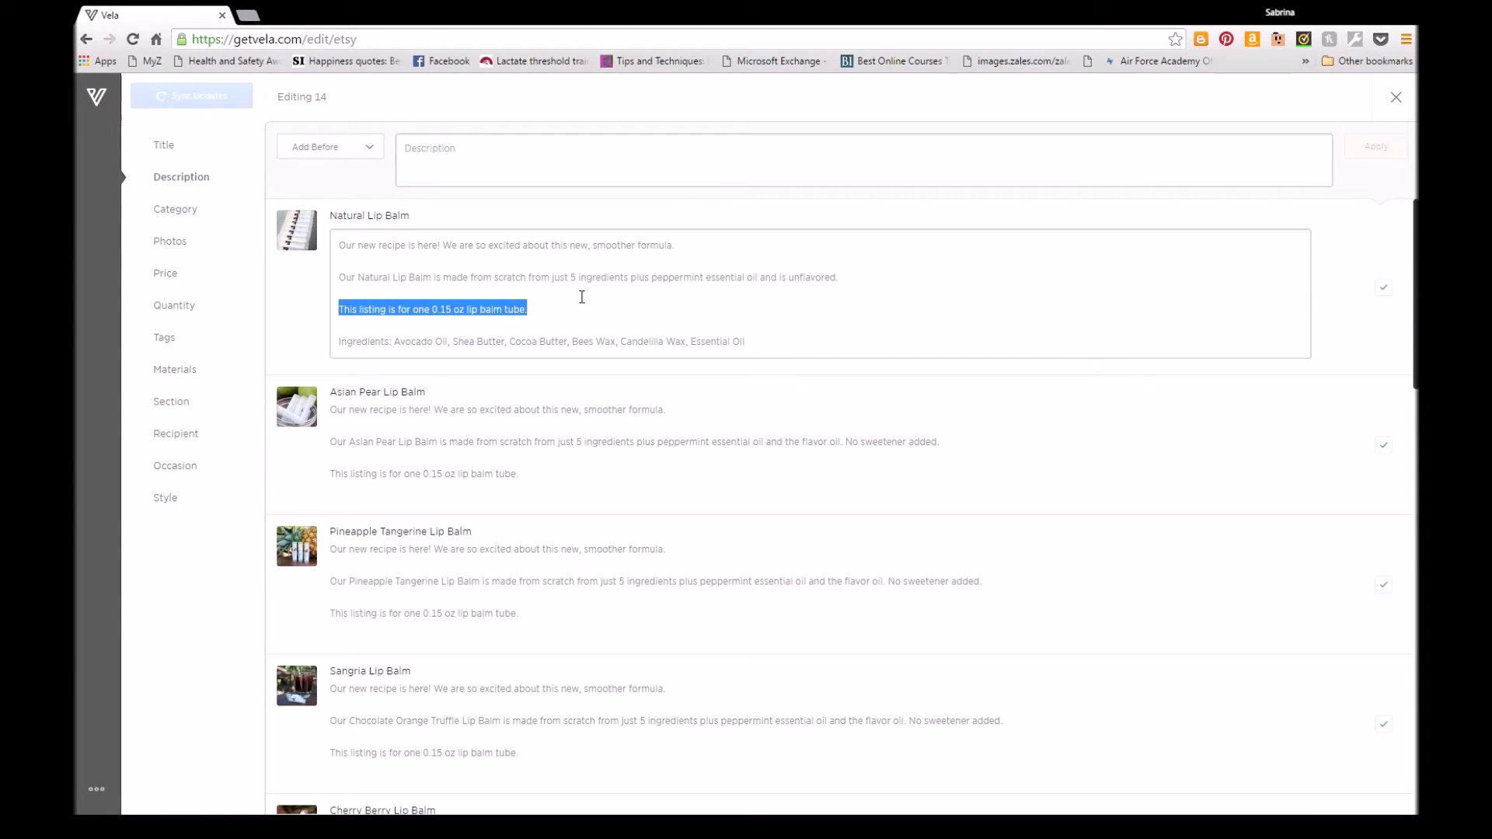
- Set the description edit to Find & Replace, search for the copied tube-size sentence, and review the matches across the listings
click(326, 151)
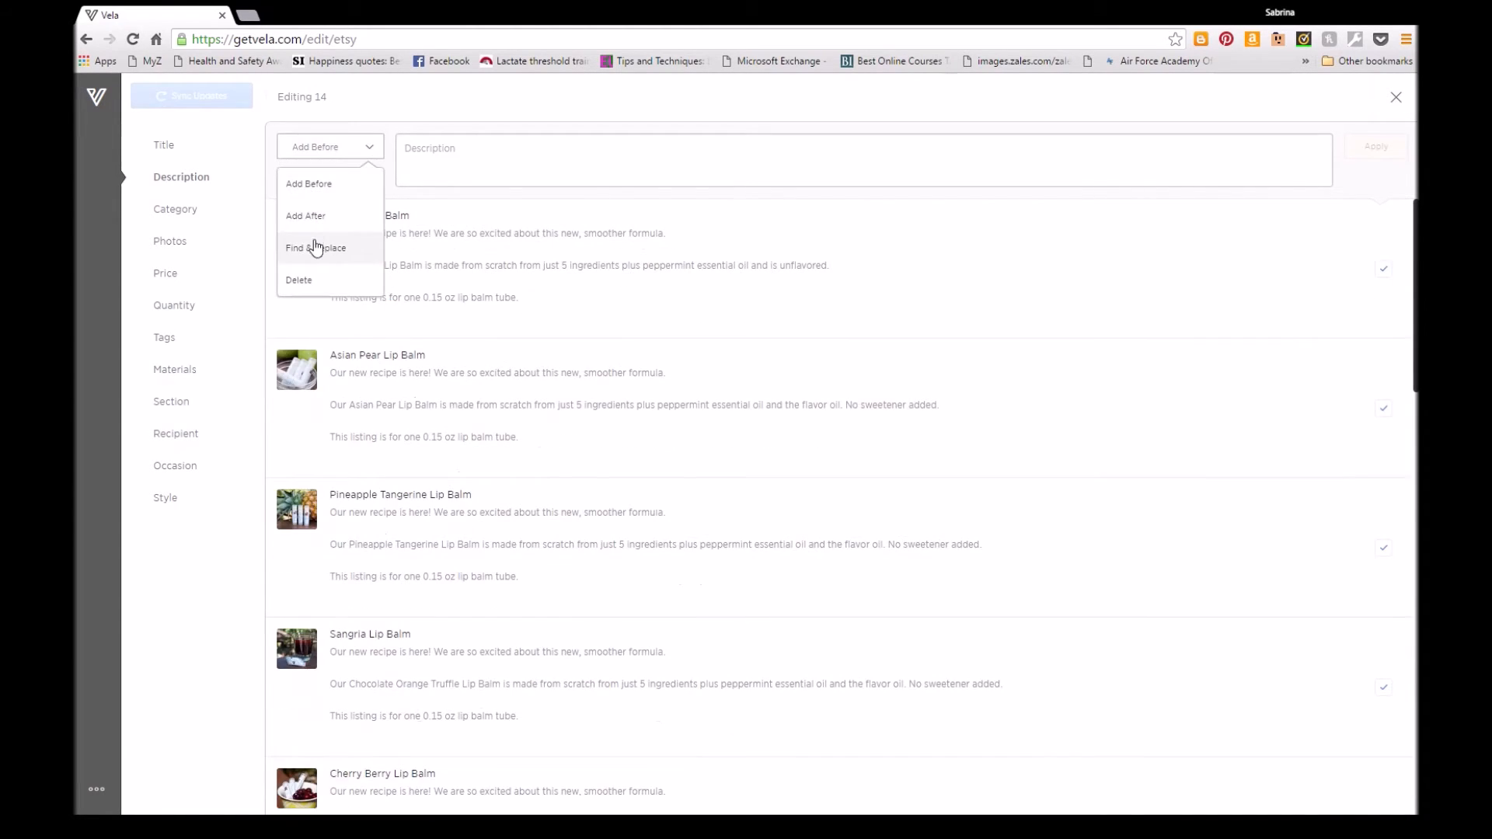
click(319, 247)
key(ctrl+v)
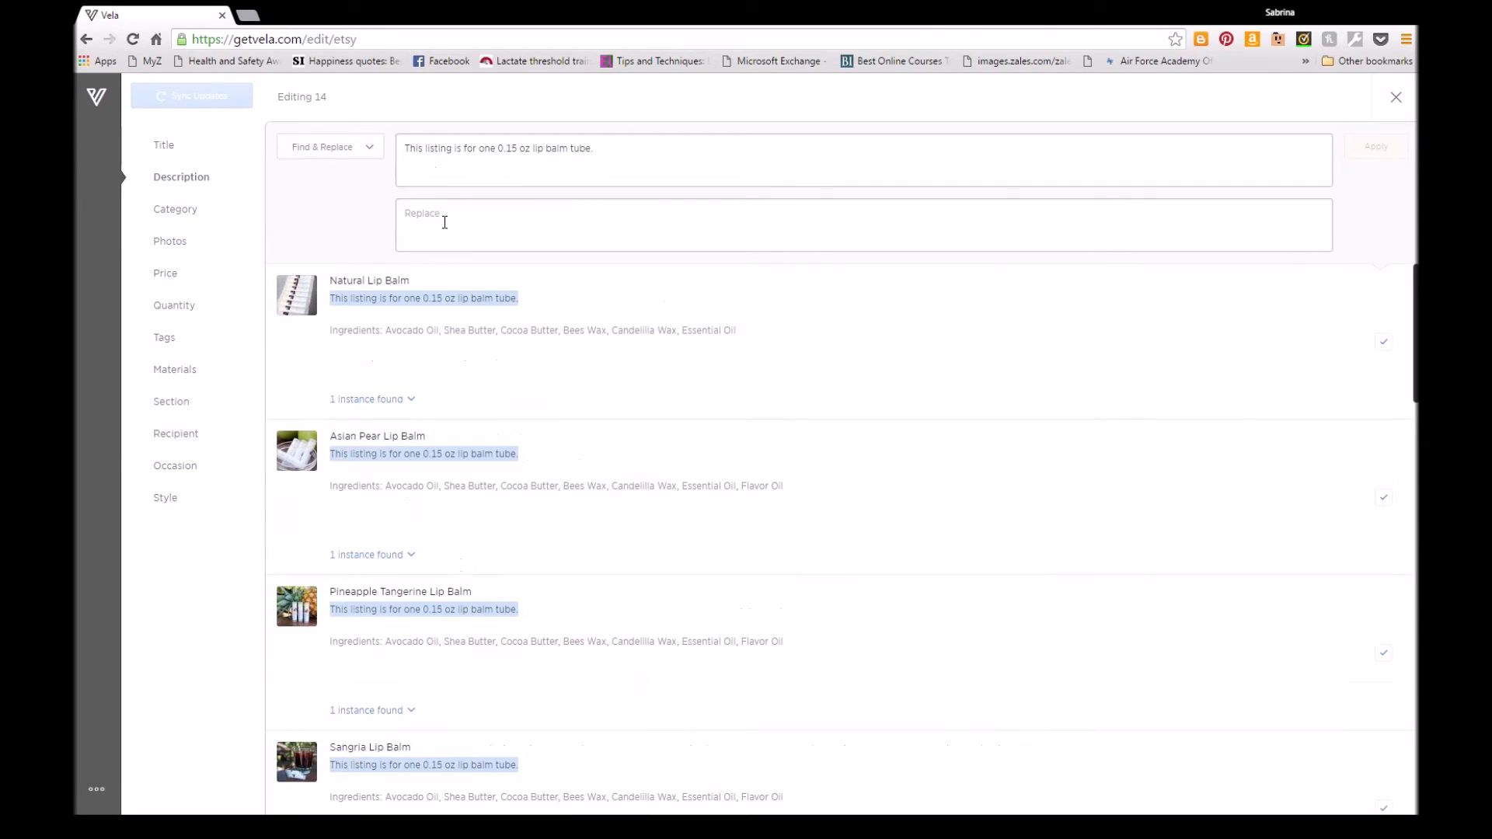
scroll(584, 603, down, 2)
scroll(584, 603, down, 7)
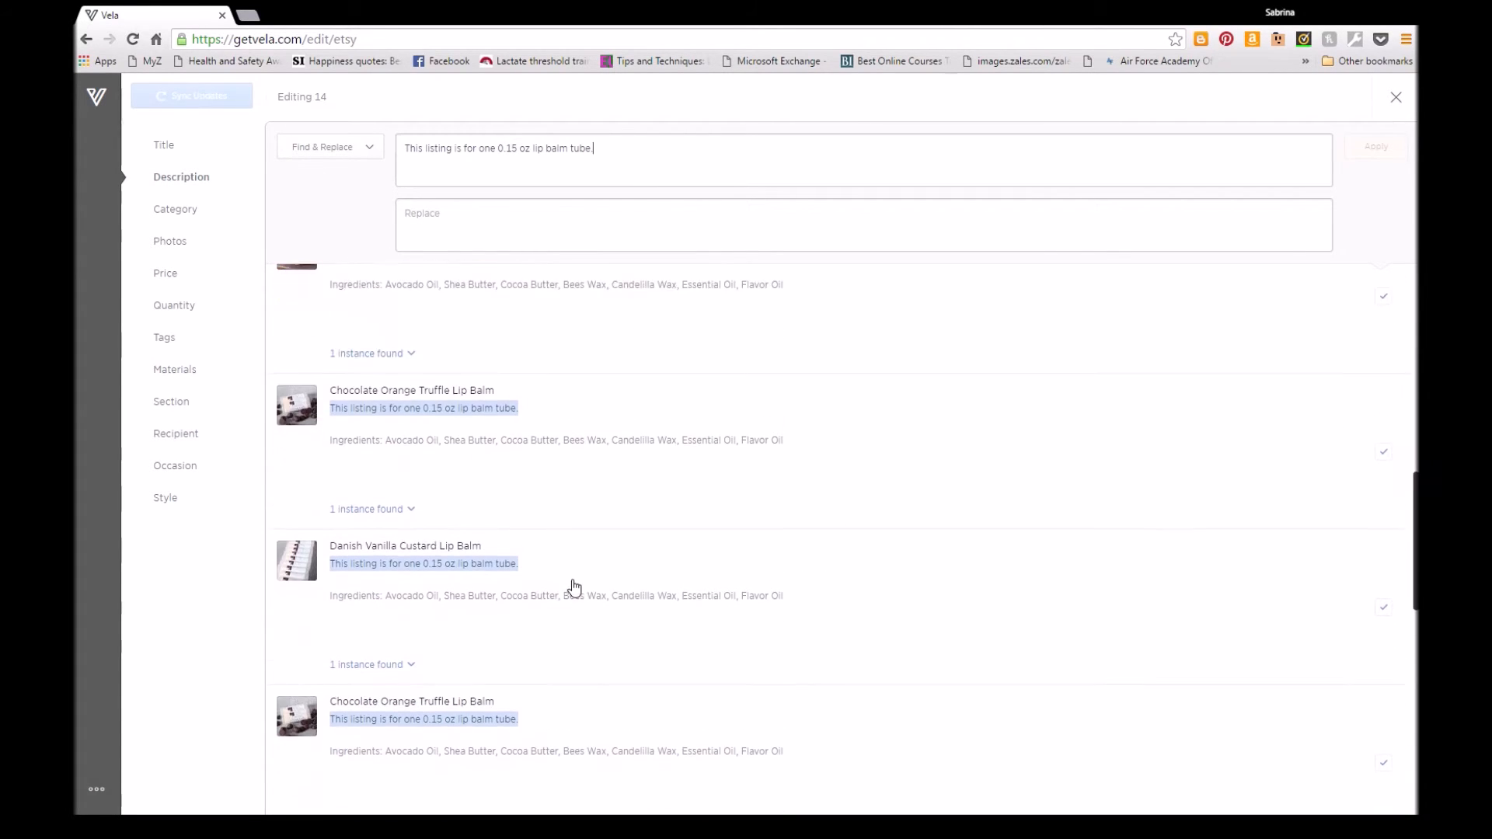
scroll(576, 591, up, 9)
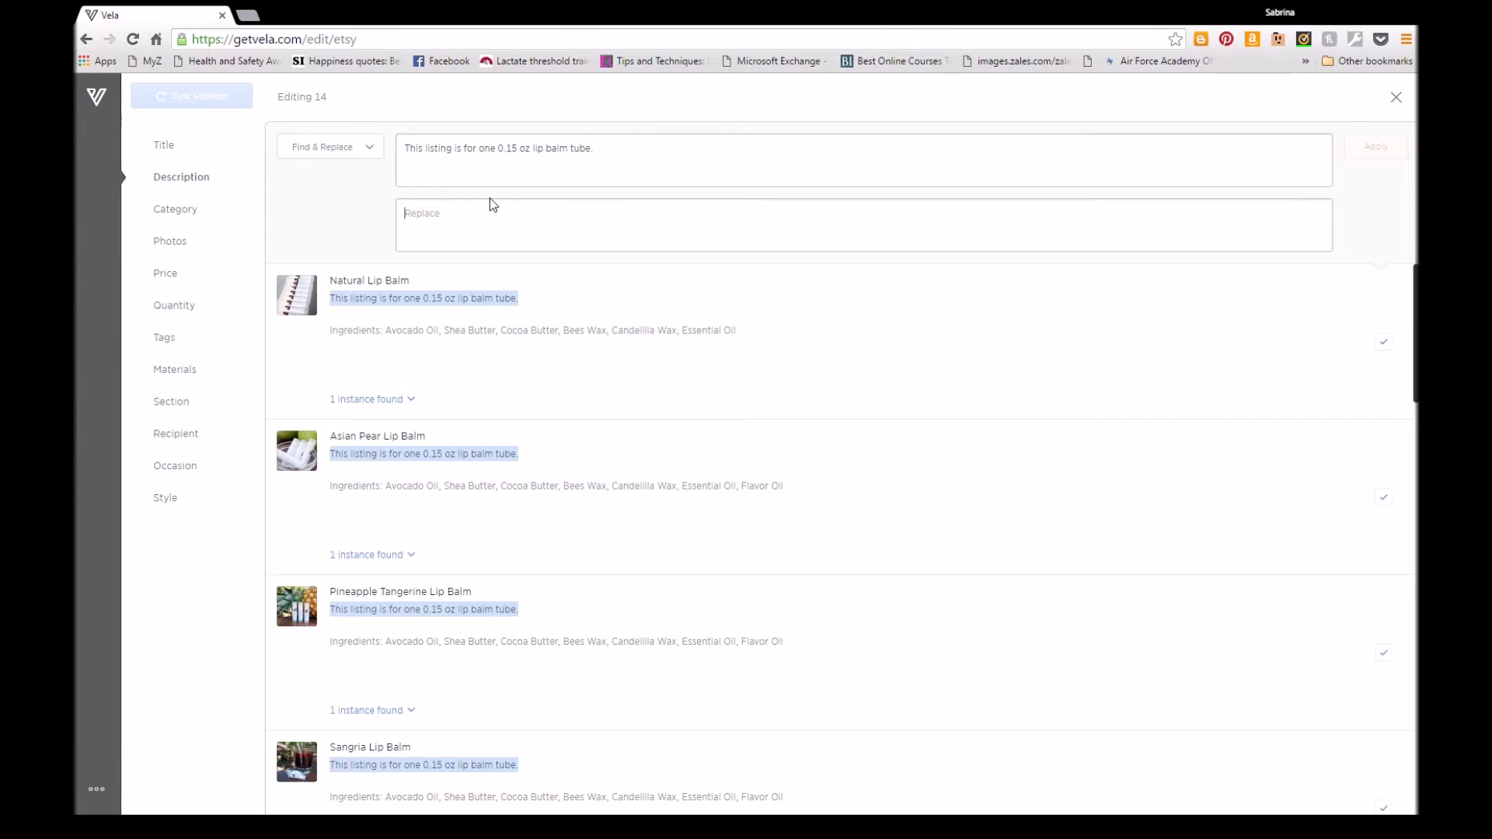
- Preview replacing the sentence with "This listing is for one 0.20 oz lip balm tube." in all descriptions
text(This listing is for one 0.15 oz lip balm tube.)
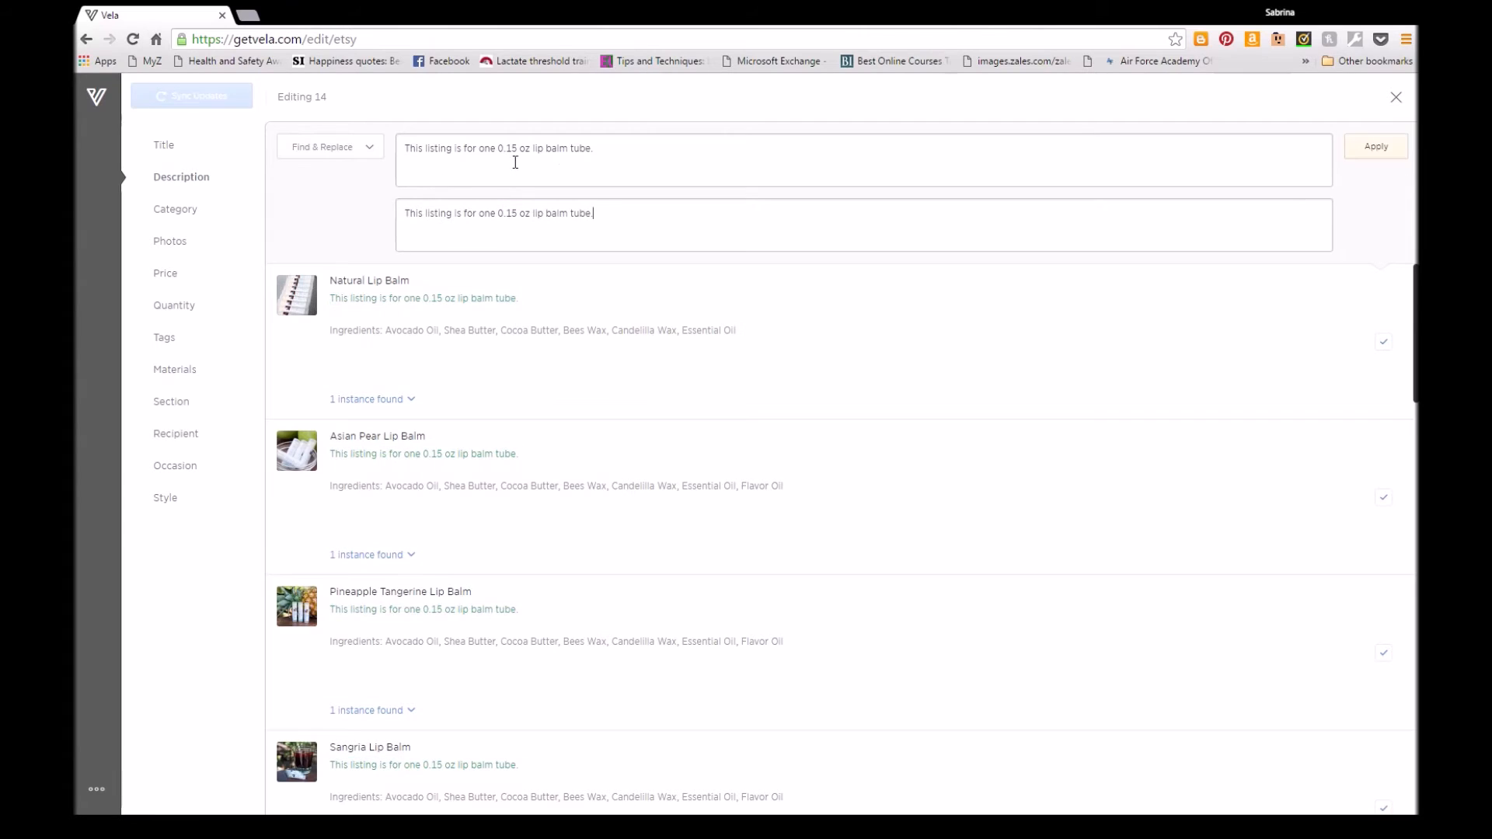
click(517, 214)
key(BackSpace)
key(BackSpace)
text(20)
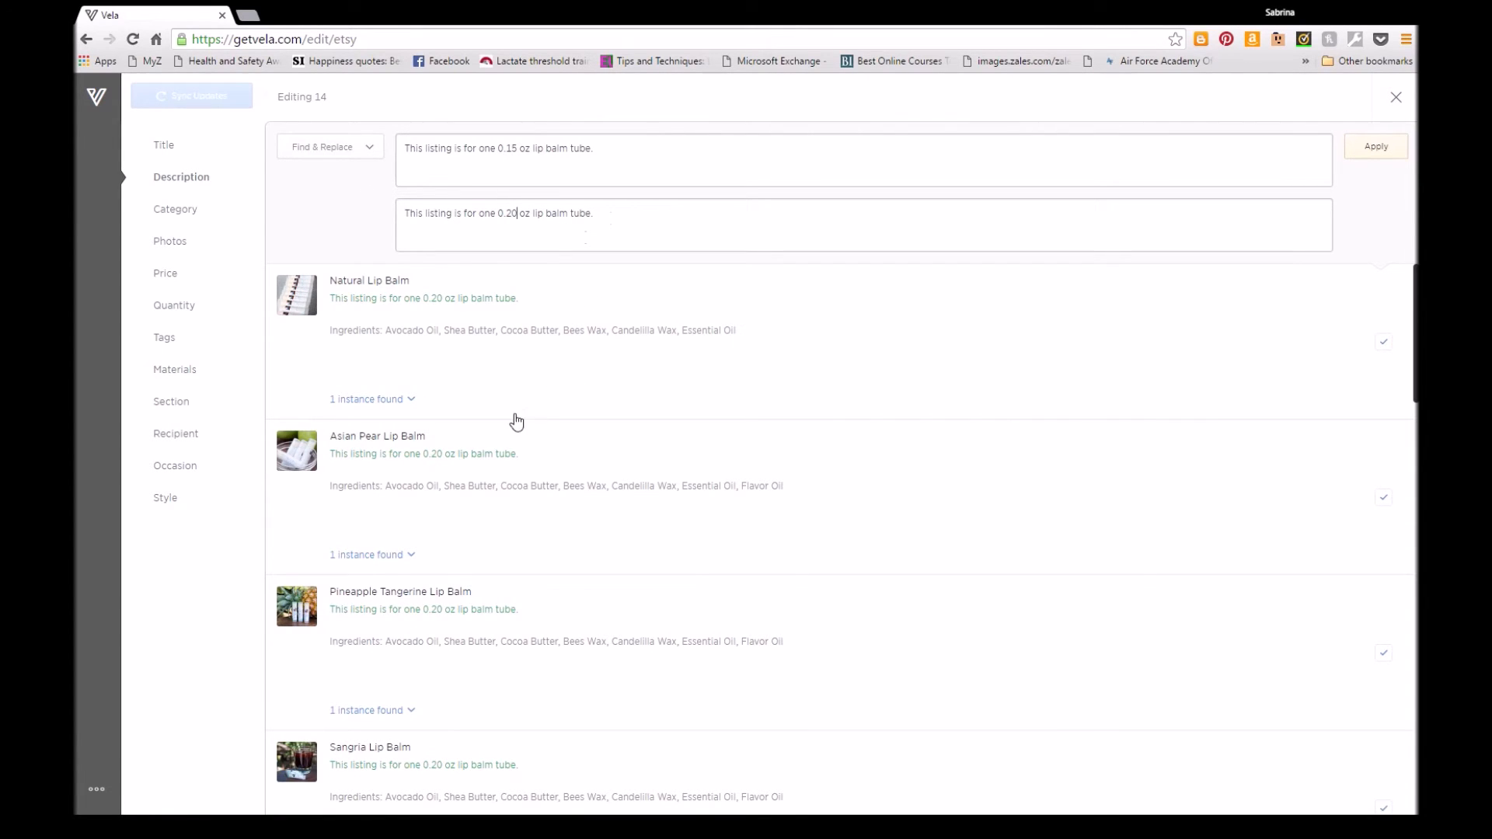
scroll(470, 493, down, 3)
scroll(412, 490, down, 2)
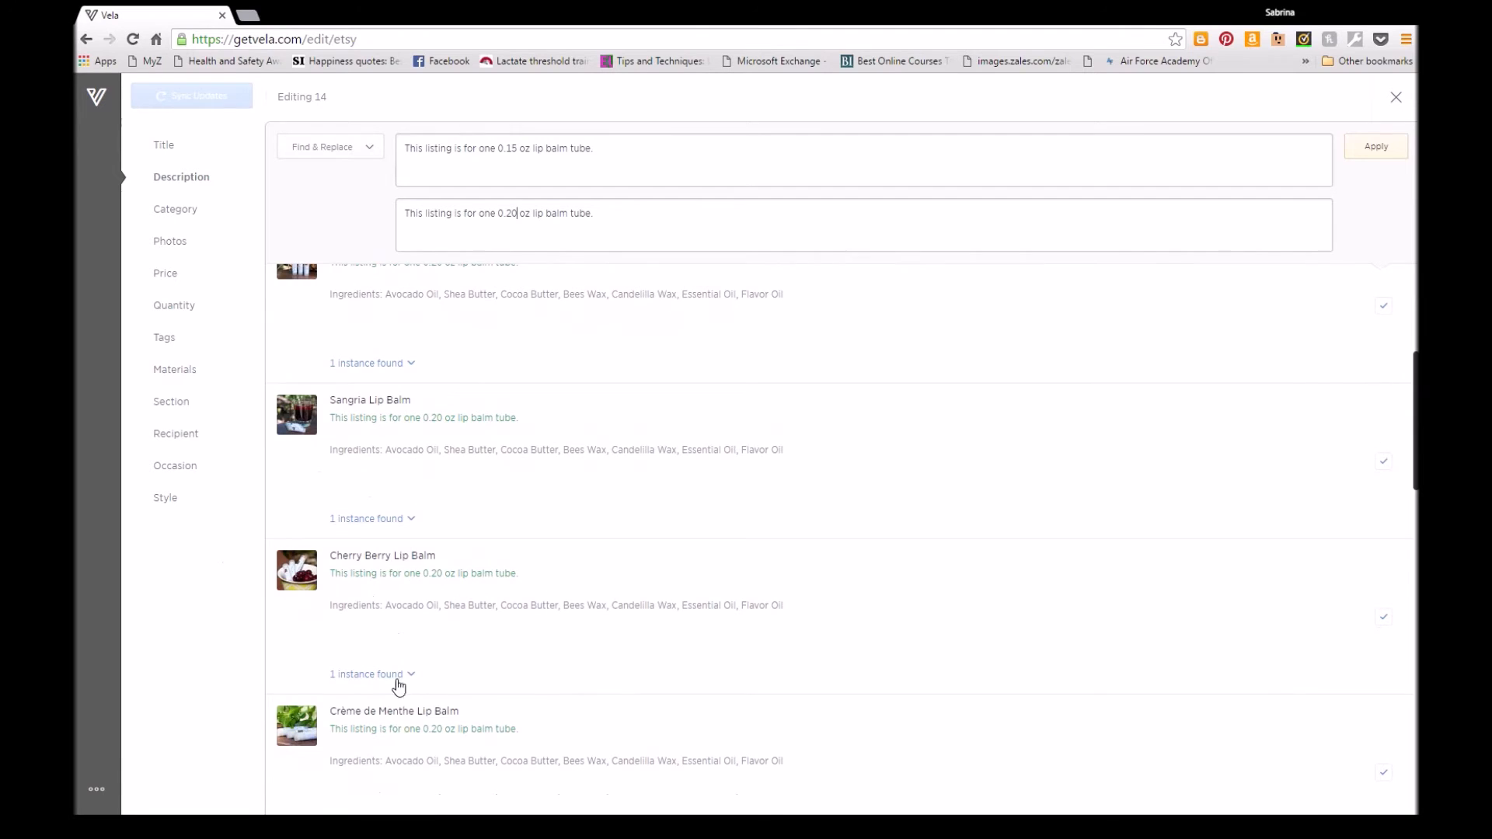
scroll(443, 660, down, 2)
scroll(383, 422, up, 6)
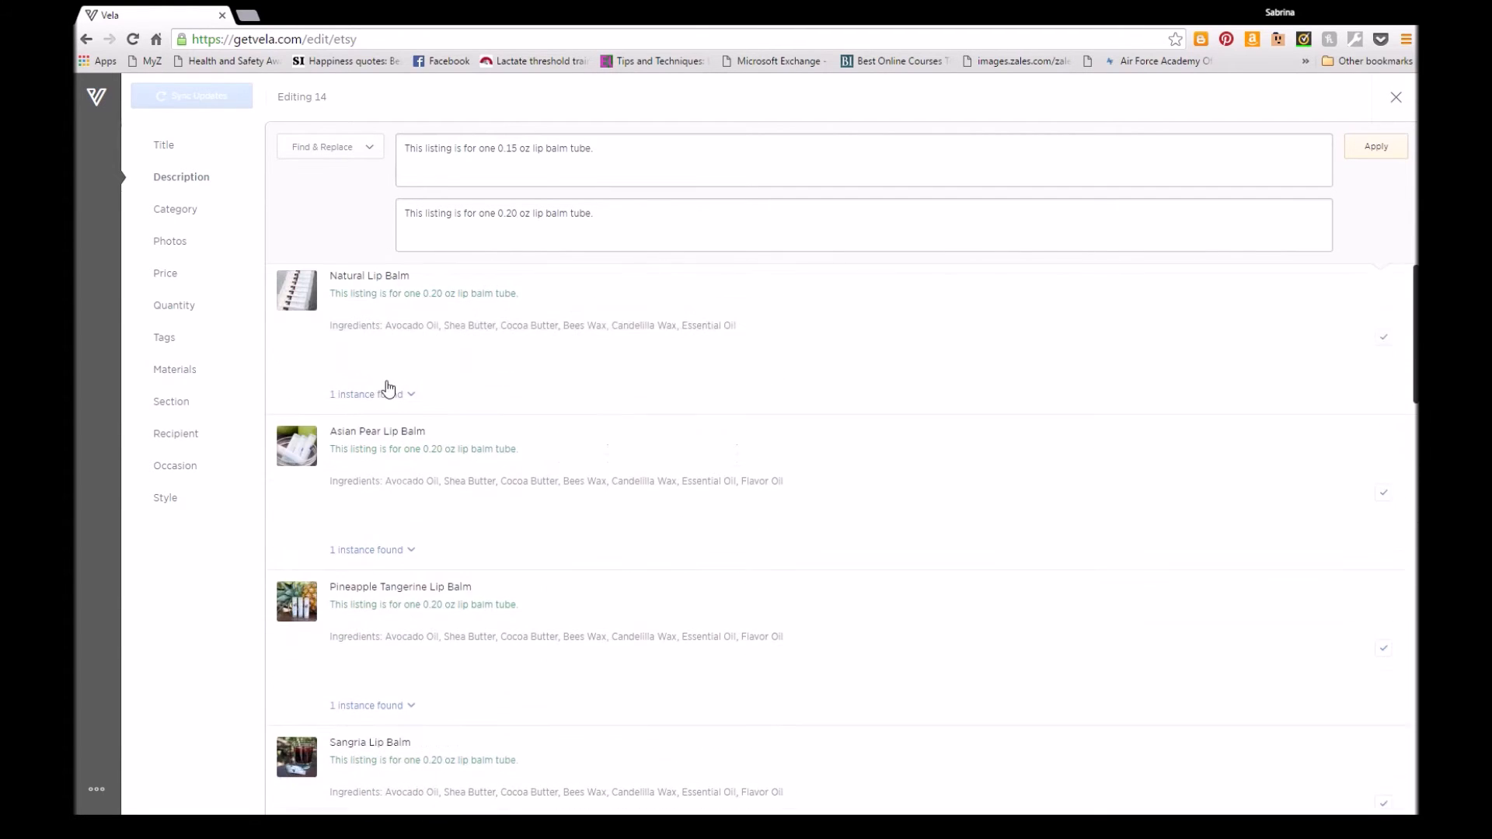
- Clear the find and replacement texts without applying them, and set the description operation back to Add Before
drag(601, 214, 368, 195)
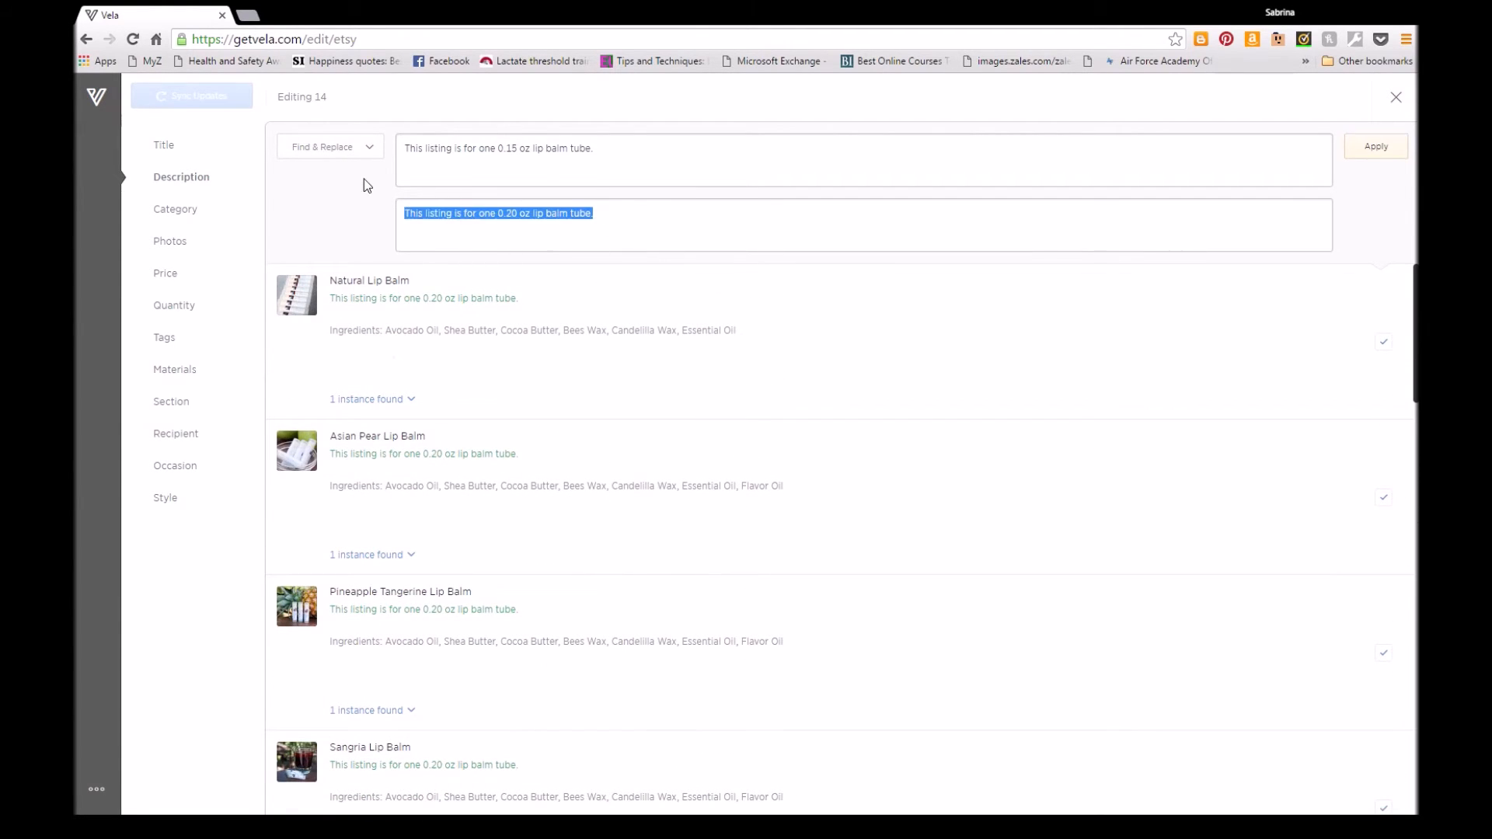
key(BackSpace)
drag(597, 148, 353, 153)
key(BackSpace)
click(329, 152)
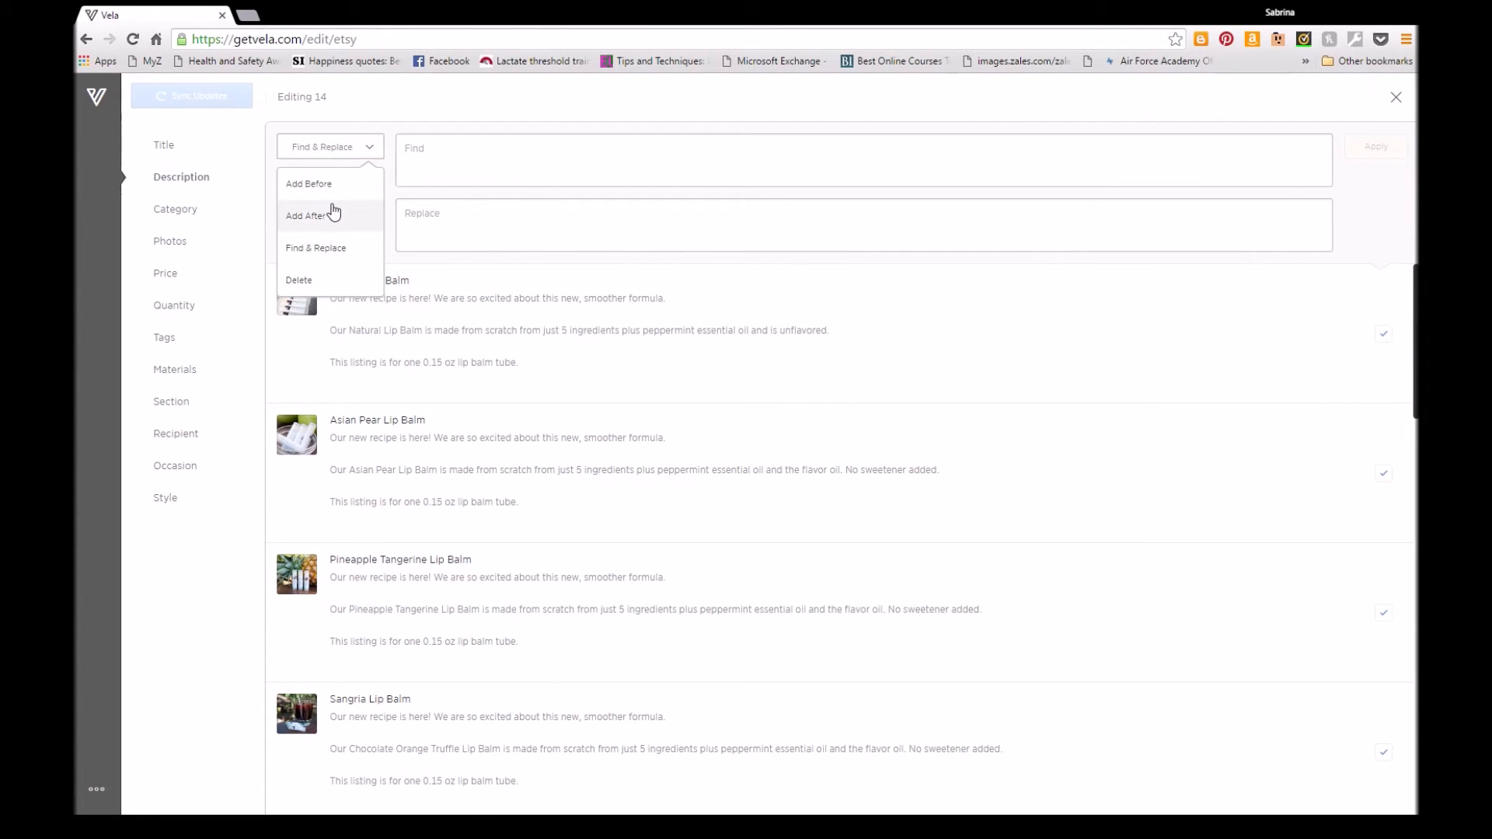
click(313, 184)
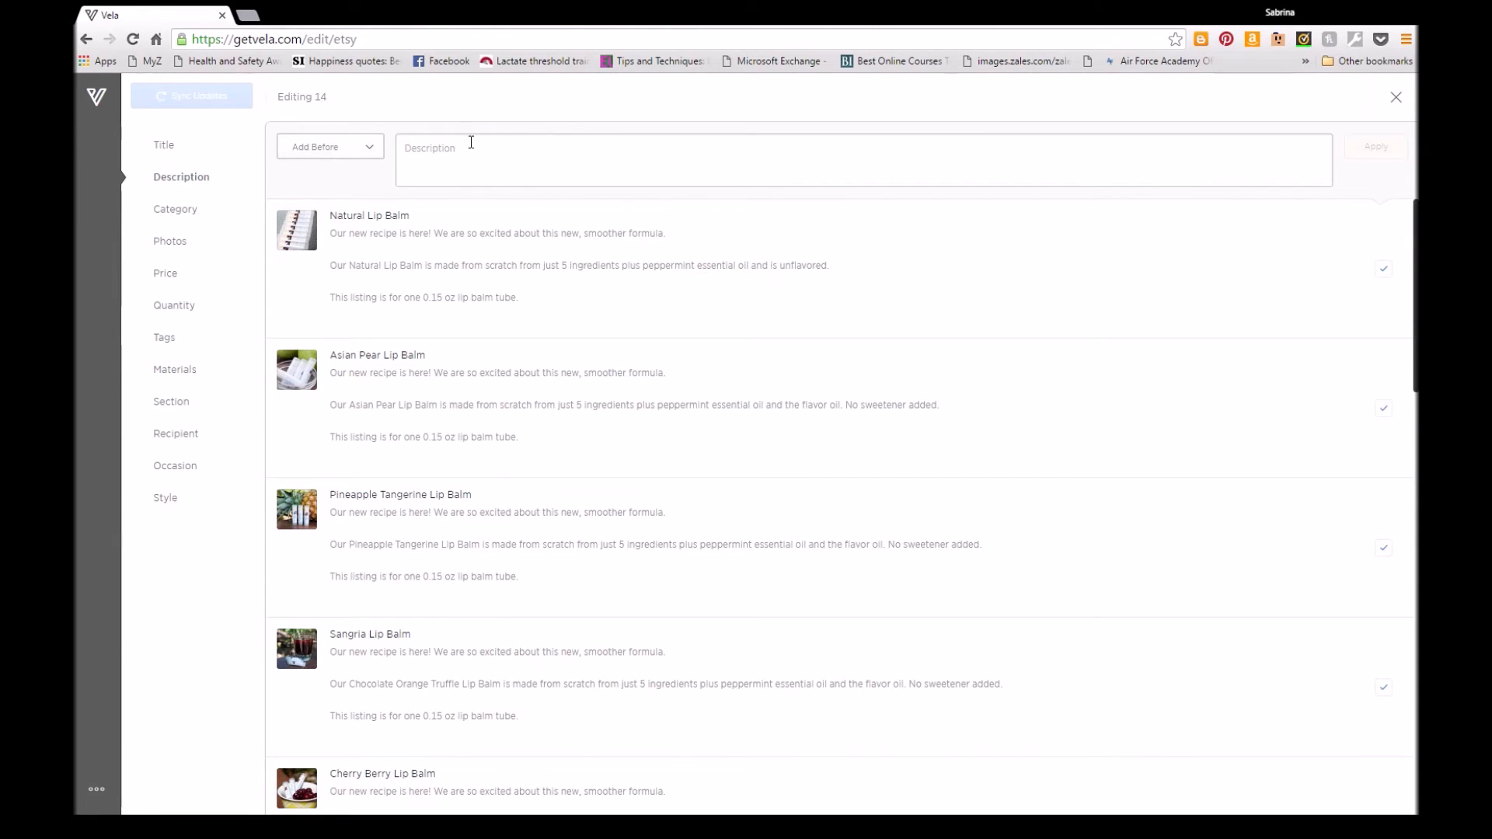
- Switch to editing categories, check the bulk category choices without picking one, and review the category assigned to each listing
click(163, 212)
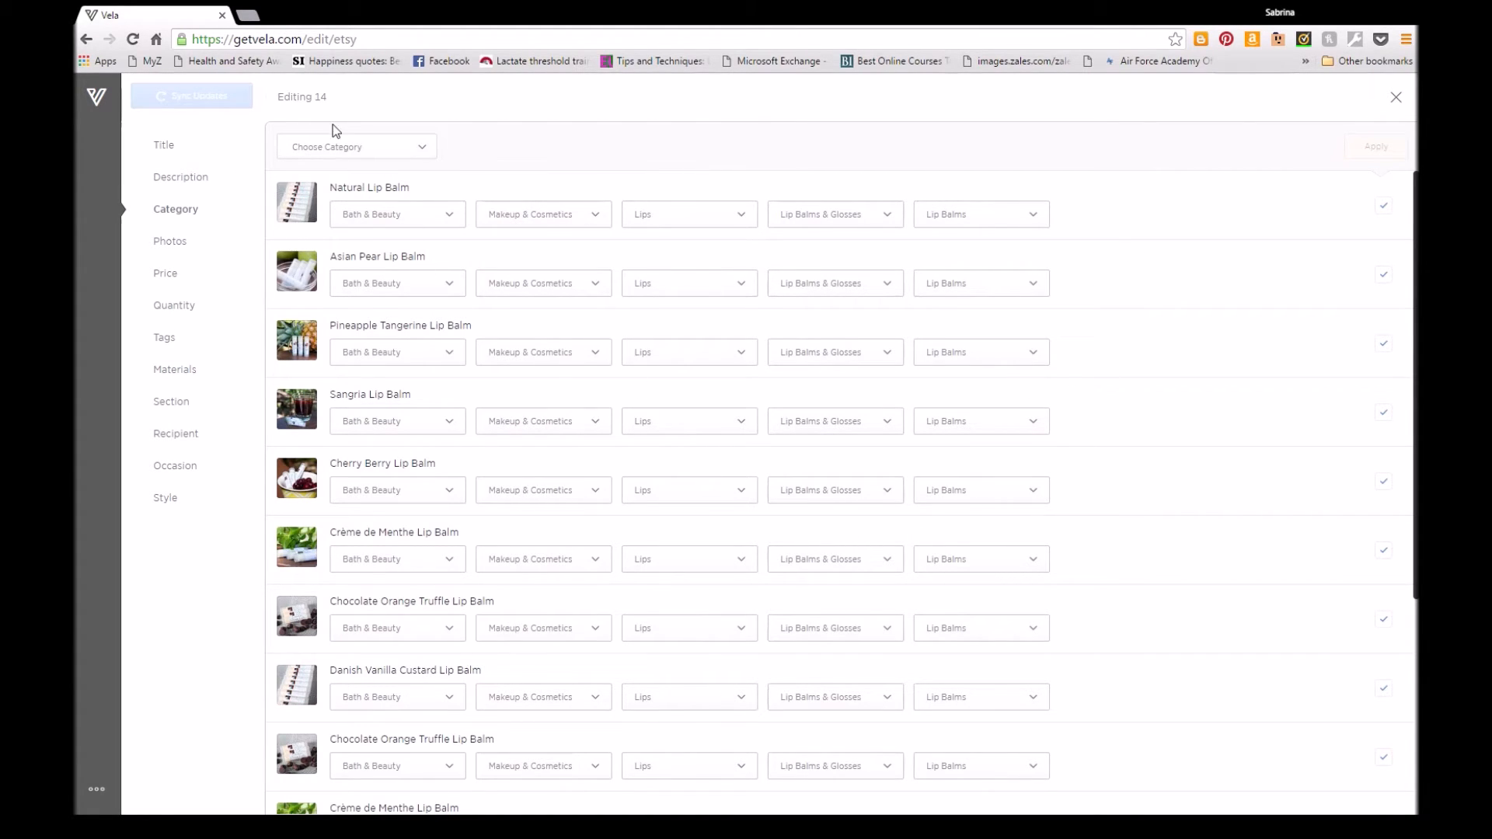
click(370, 154)
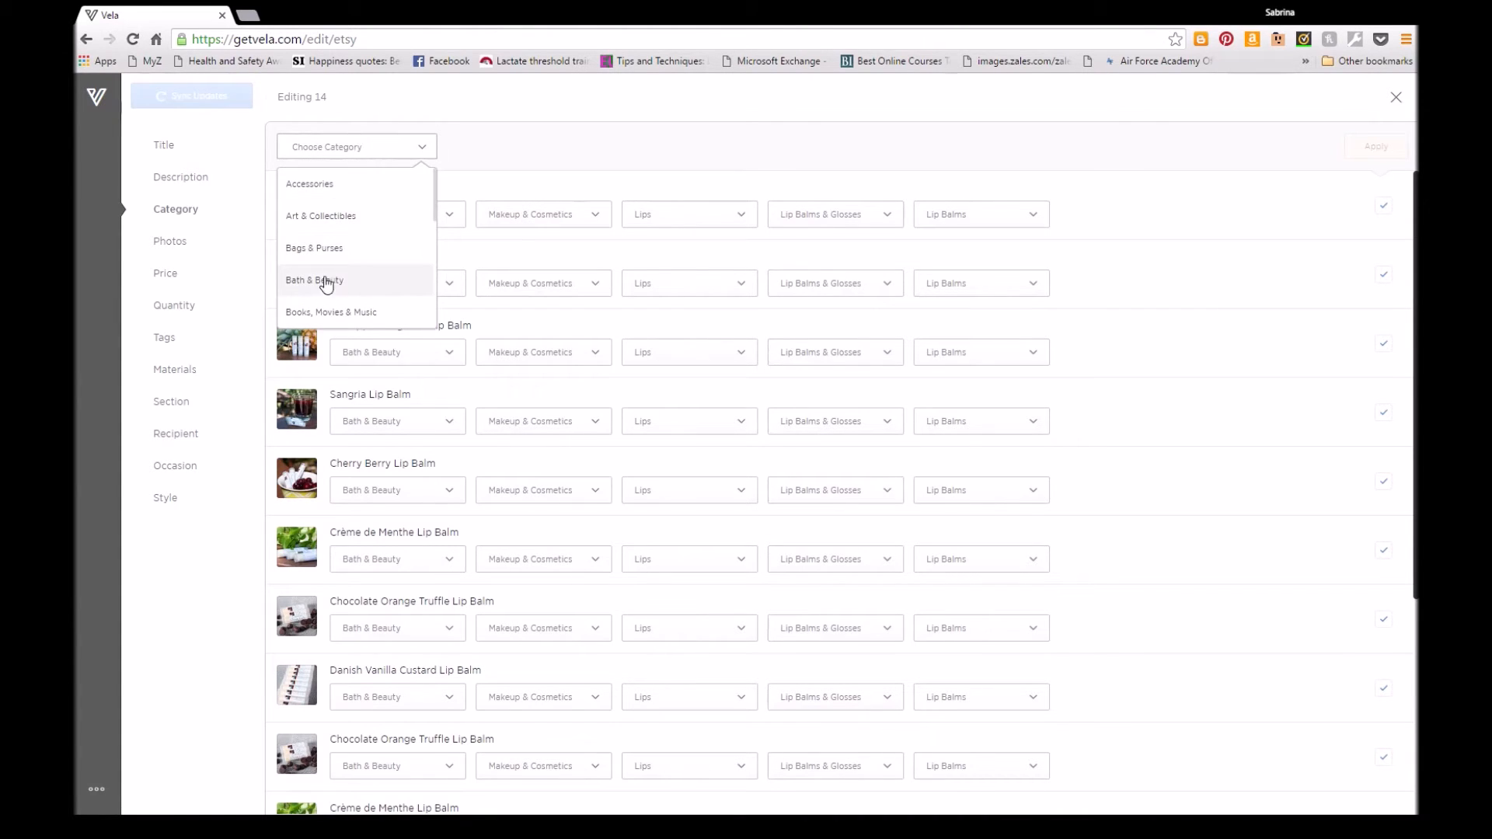
click(427, 118)
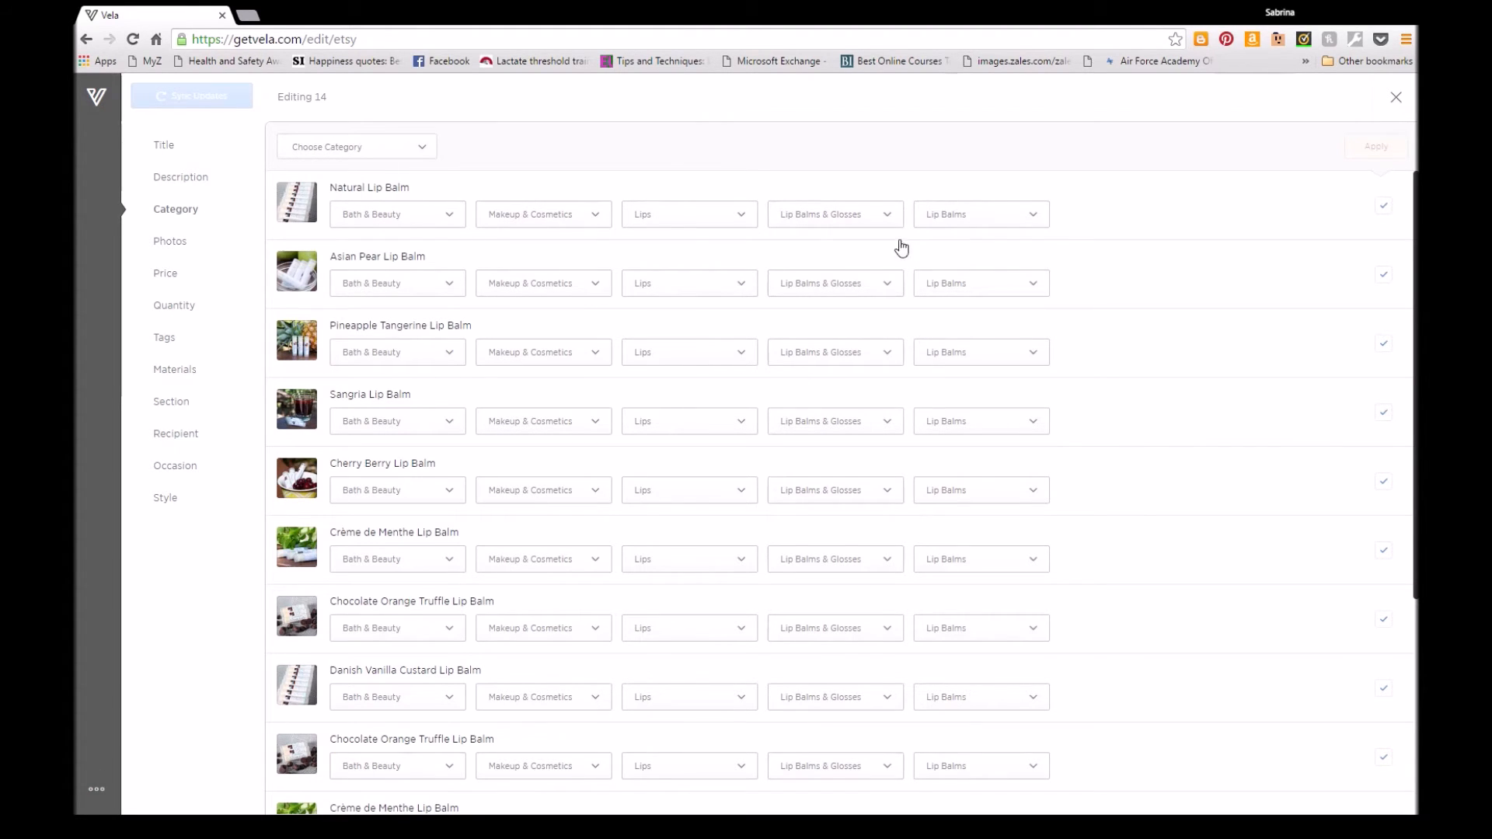
scroll(1172, 476, down, 4)
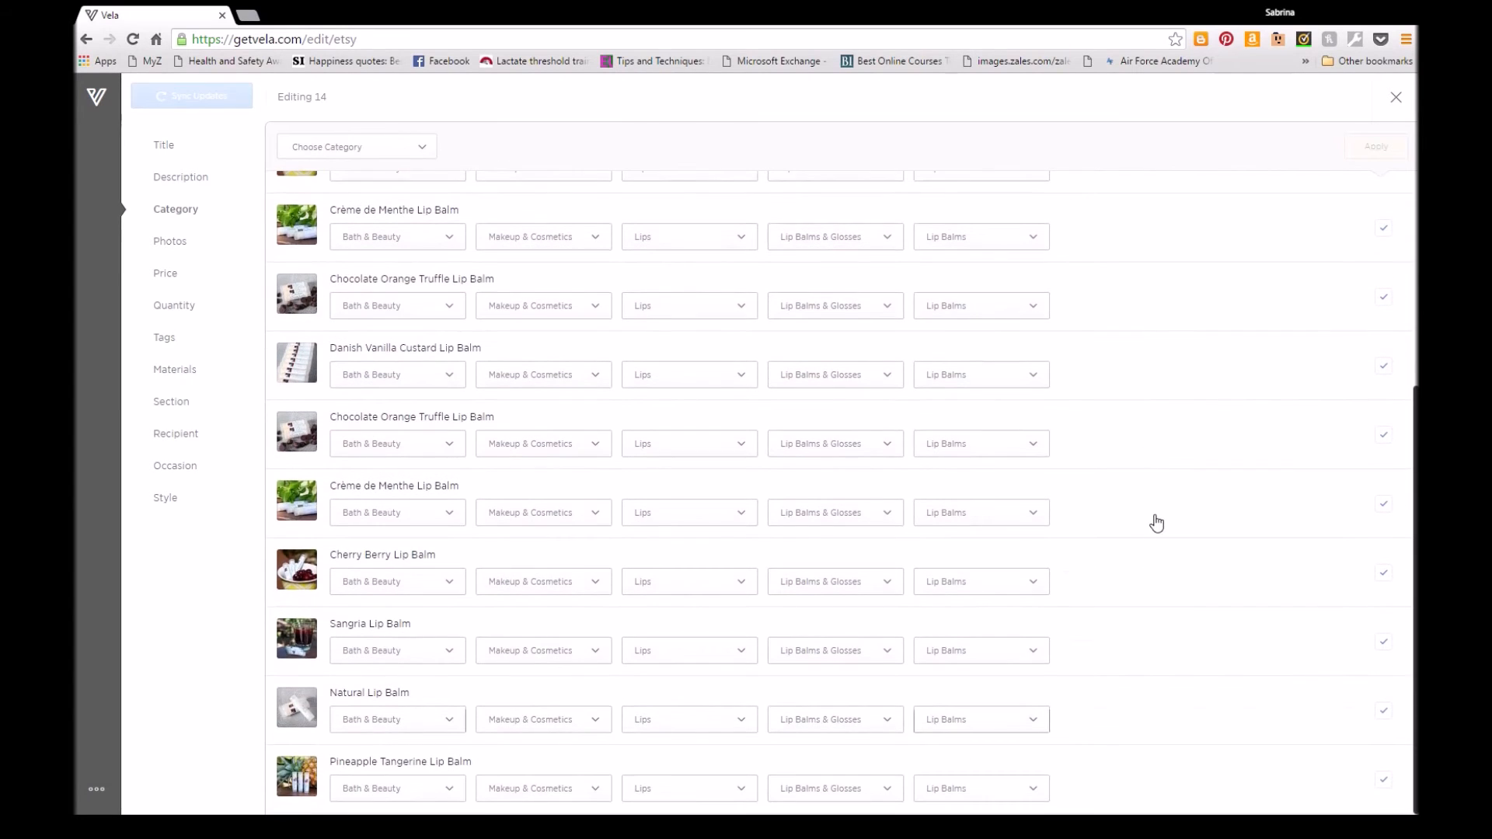
scroll(1113, 595, up, 4)
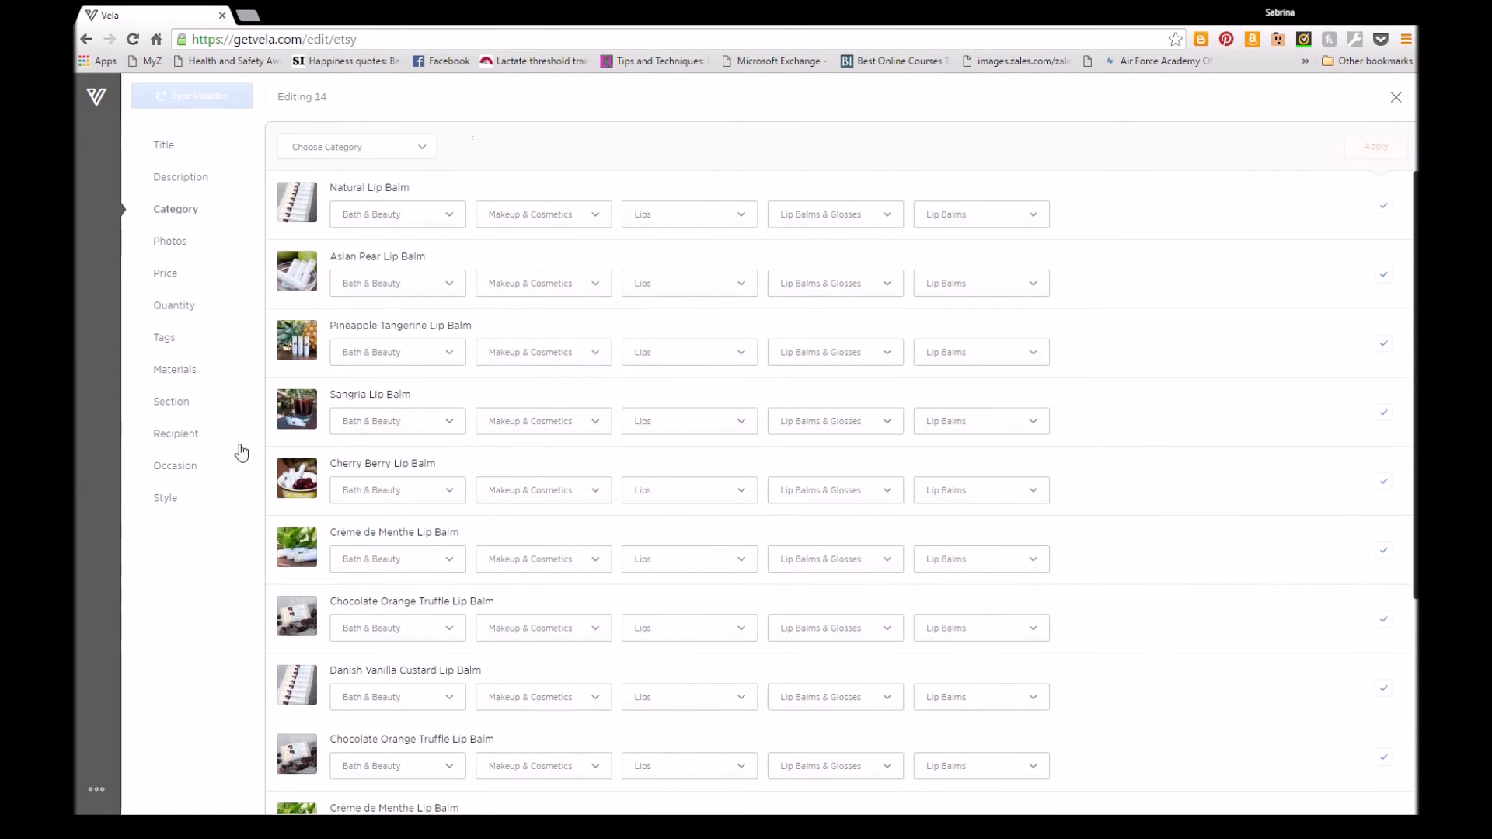
- Switch to editing photos, review the photo slots of every listing, and check the available bulk photo operations
click(181, 247)
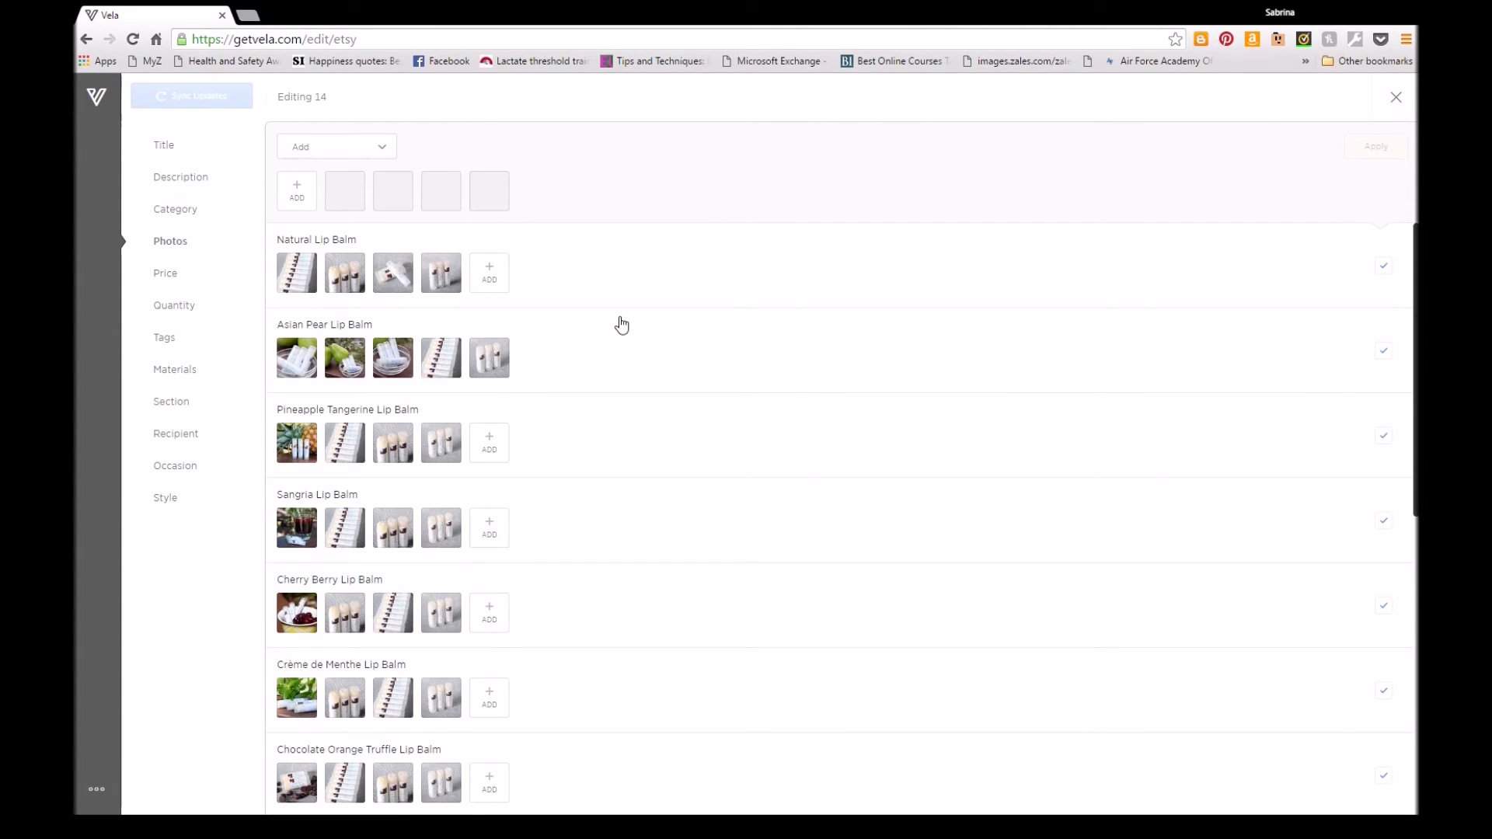
scroll(519, 536, down, 2)
scroll(497, 583, down, 1)
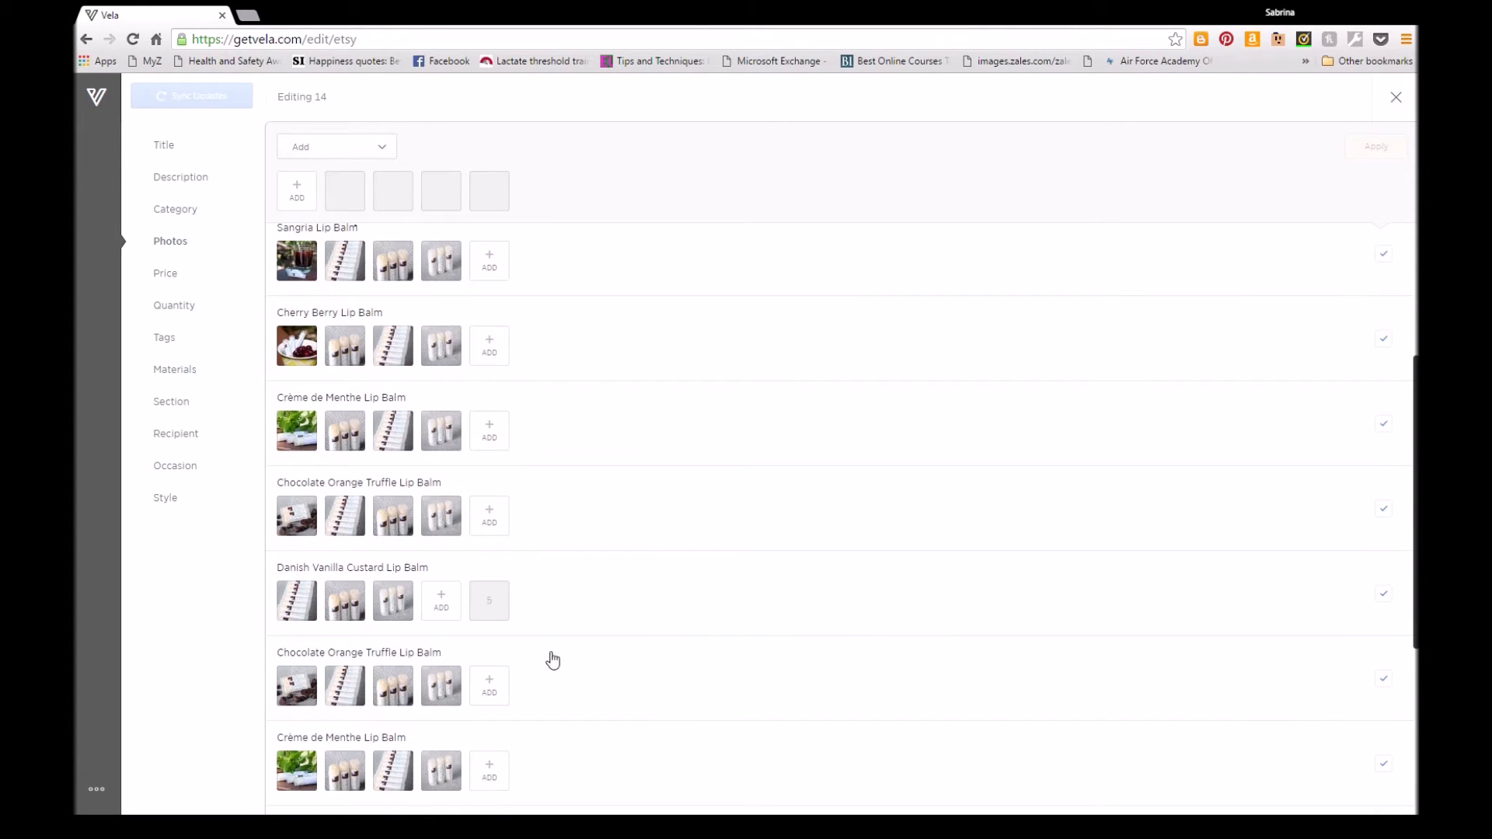
scroll(548, 654, down, 2)
scroll(523, 593, down, 2)
scroll(527, 624, up, 3)
scroll(586, 608, up, 4)
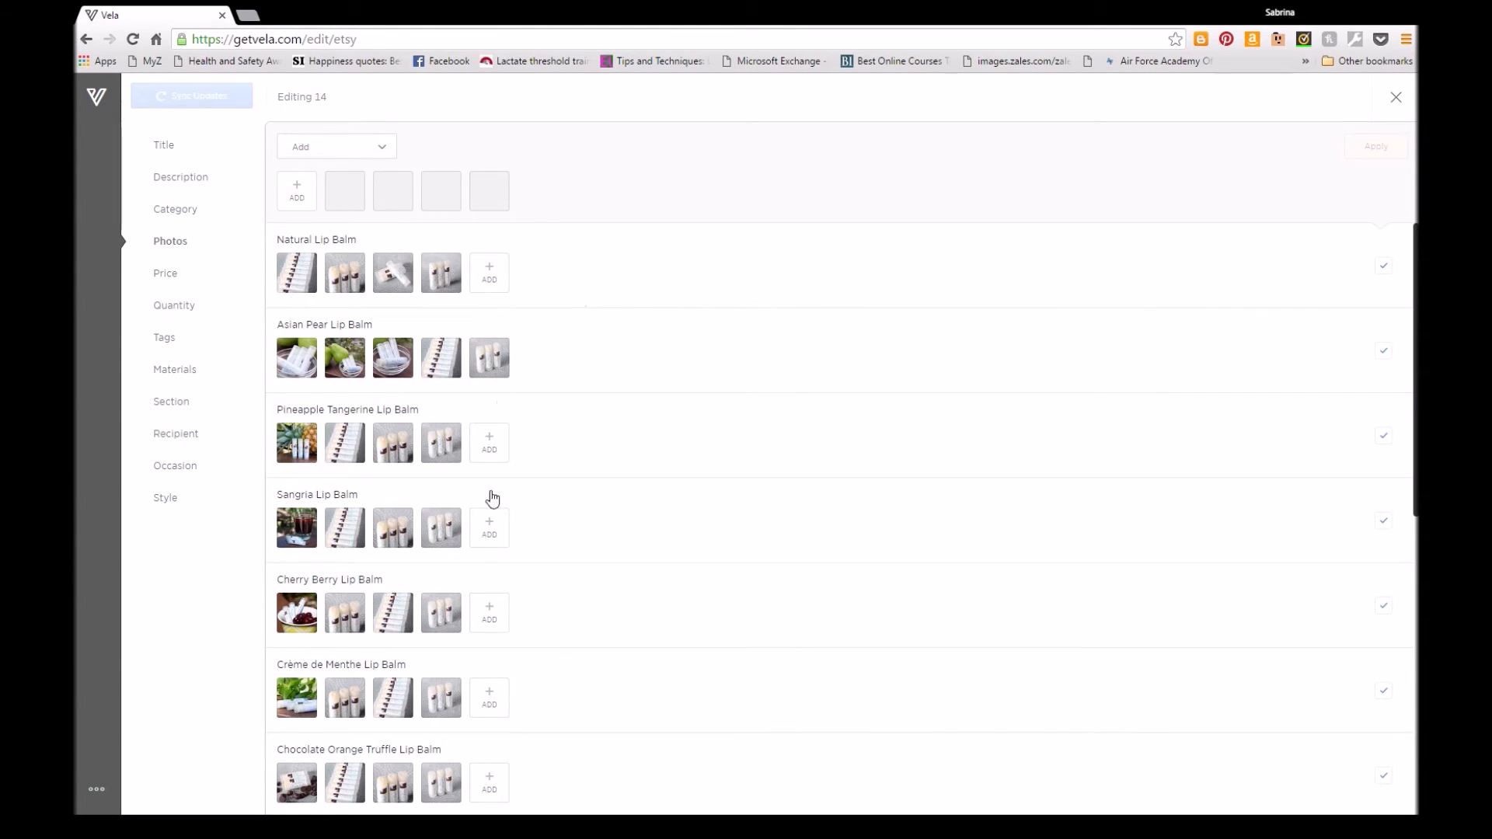
scroll(444, 396, down, 2)
scroll(444, 396, up, 2)
scroll(560, 659, down, 4)
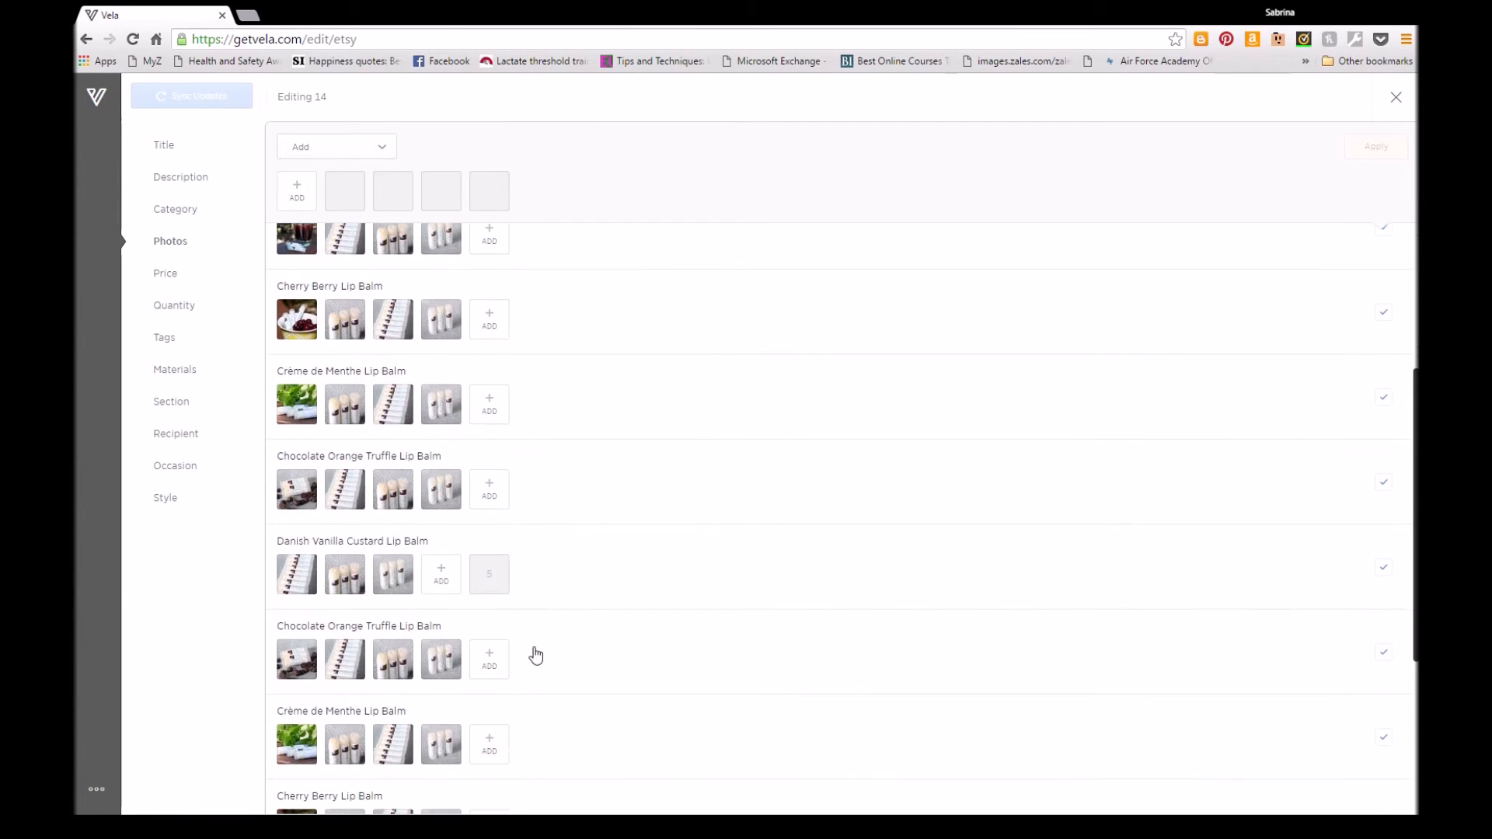
scroll(578, 536, up, 4)
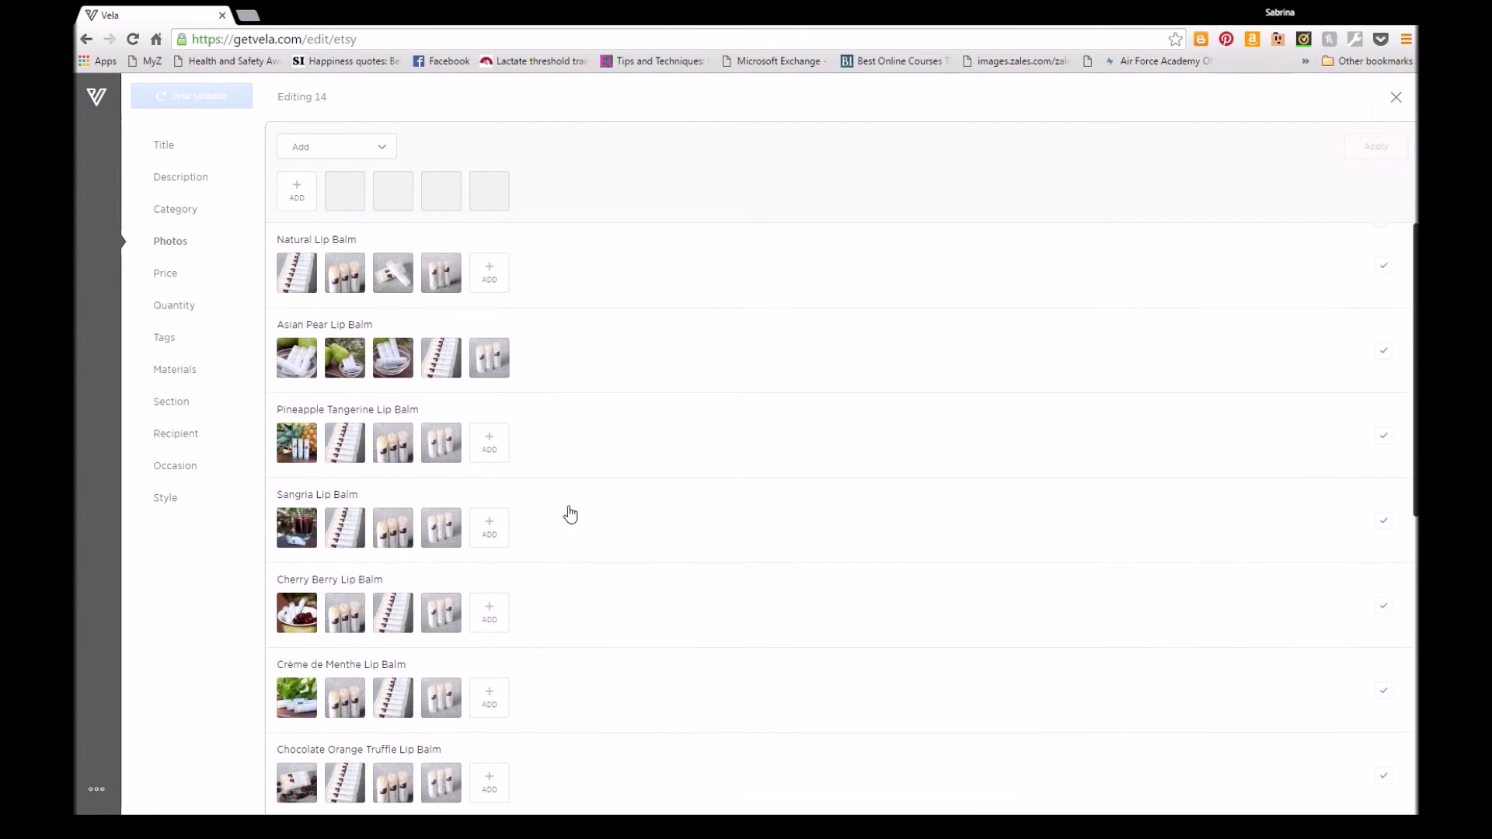
click(351, 152)
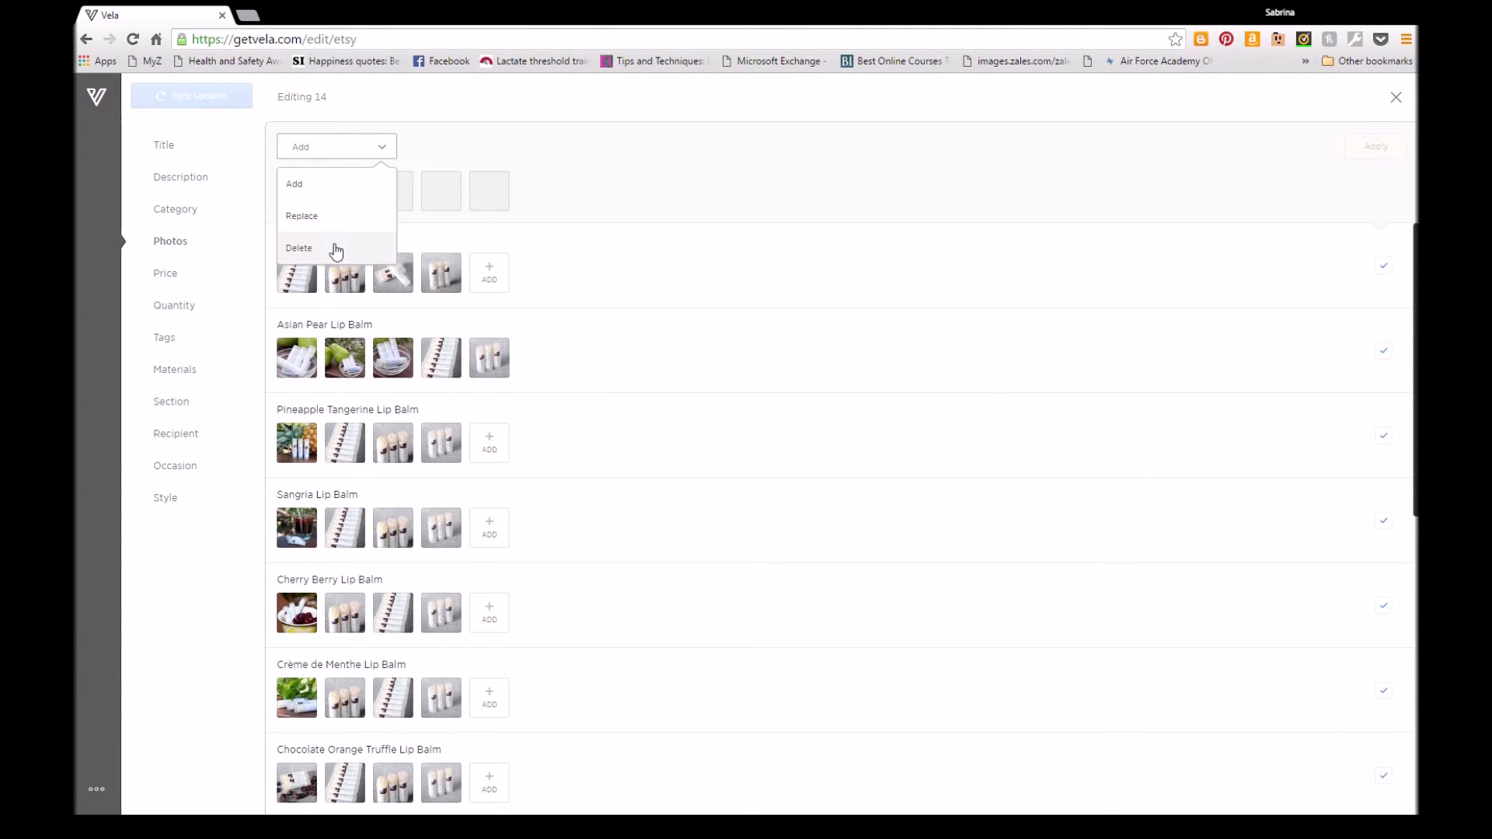
click(542, 130)
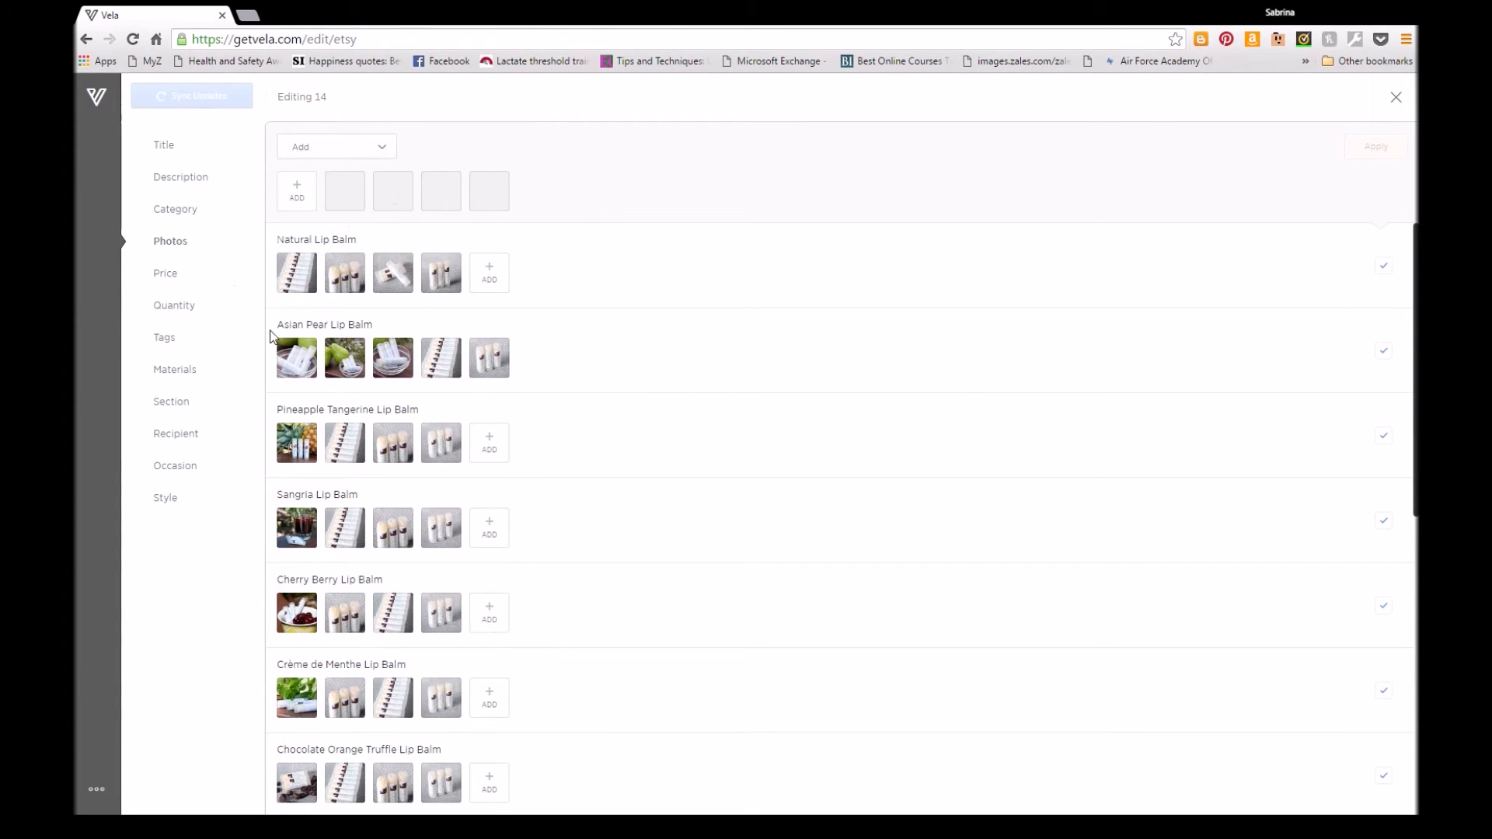
- Preview changing all listing prices to 4 with the cents set to 50, and clear the values without applying
click(171, 279)
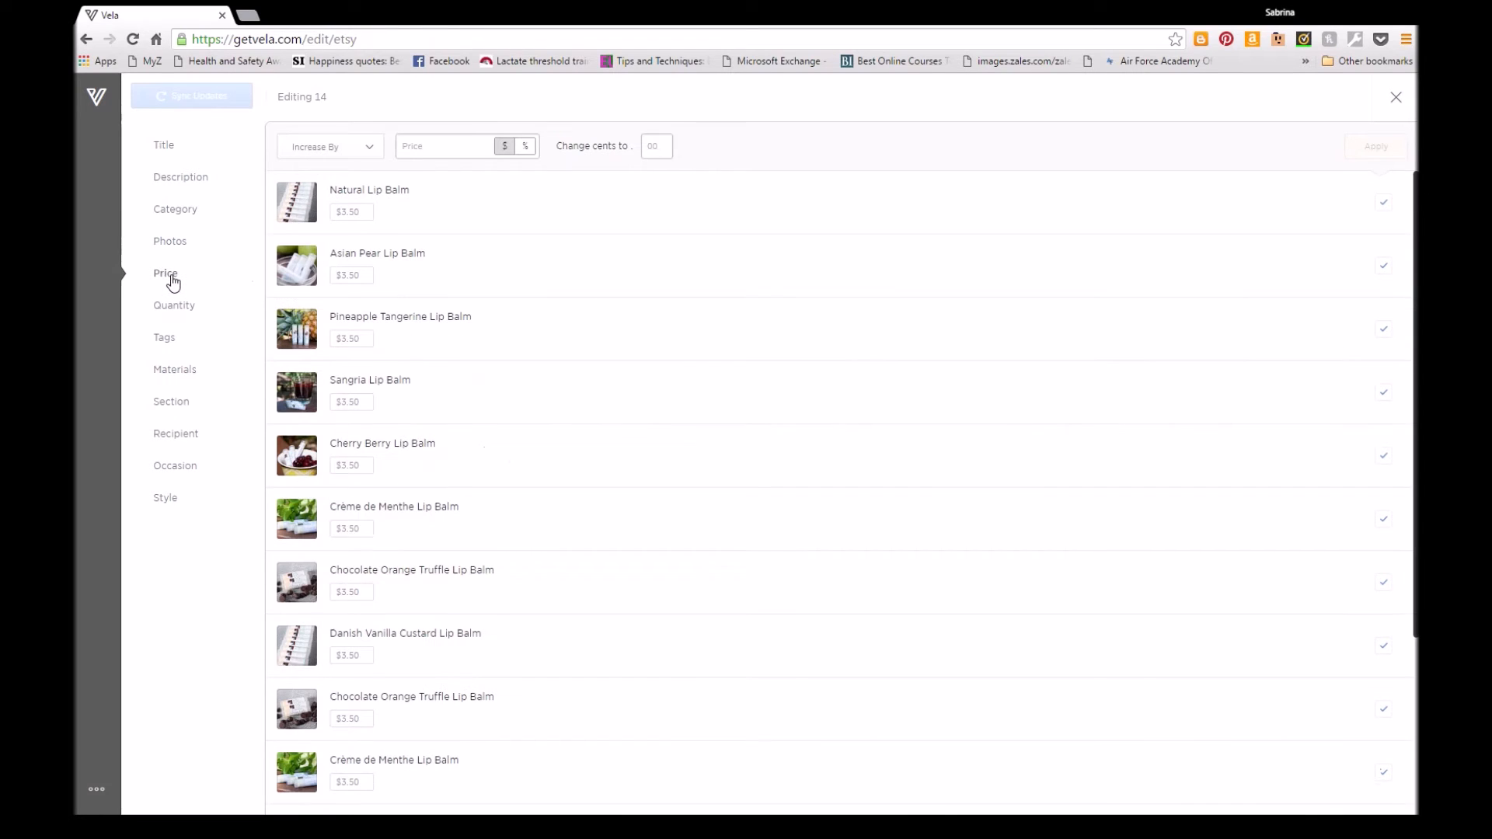
click(355, 155)
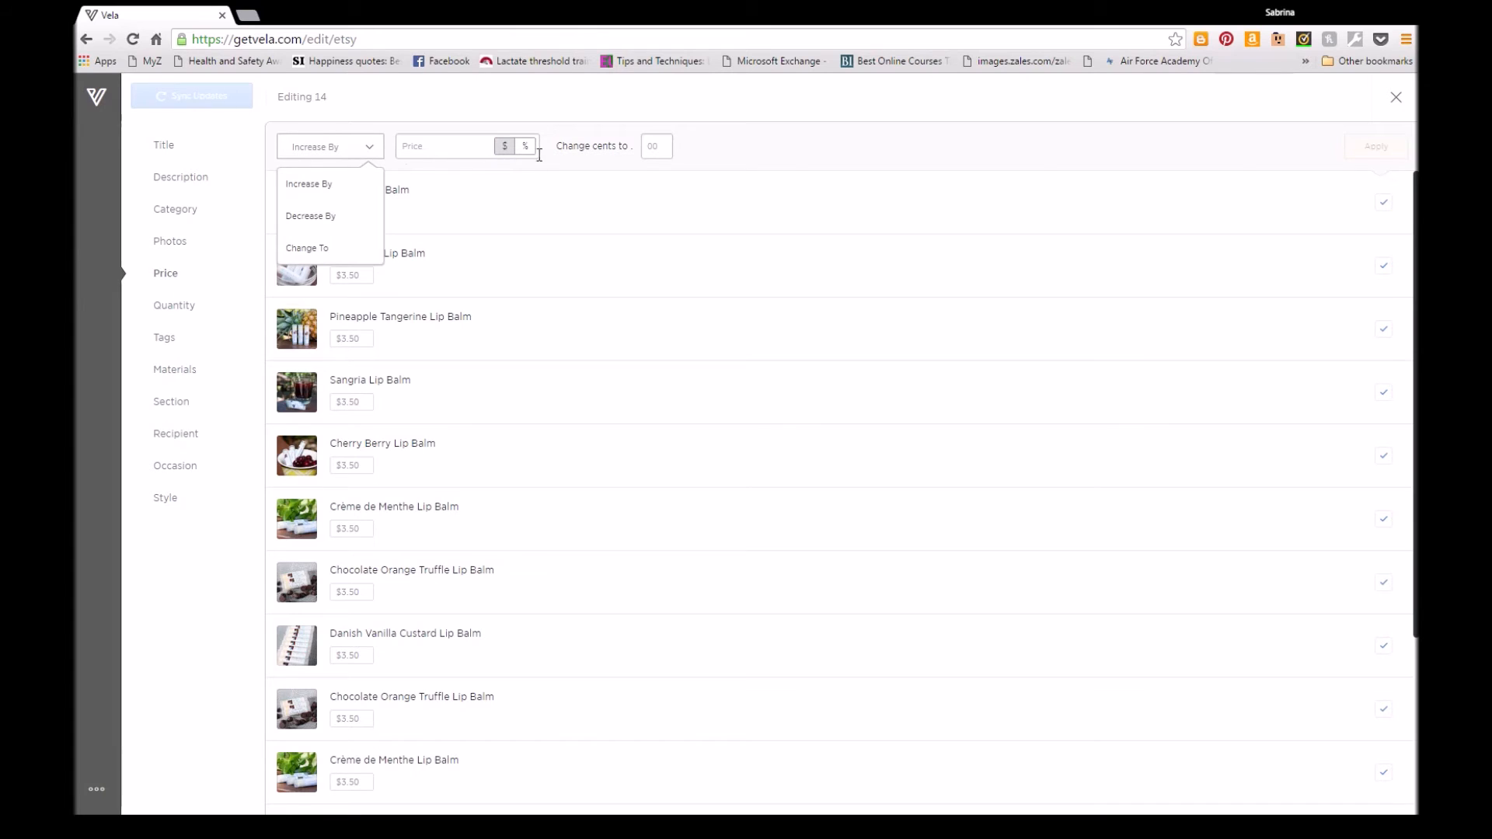
click(314, 249)
click(456, 146)
text(4)
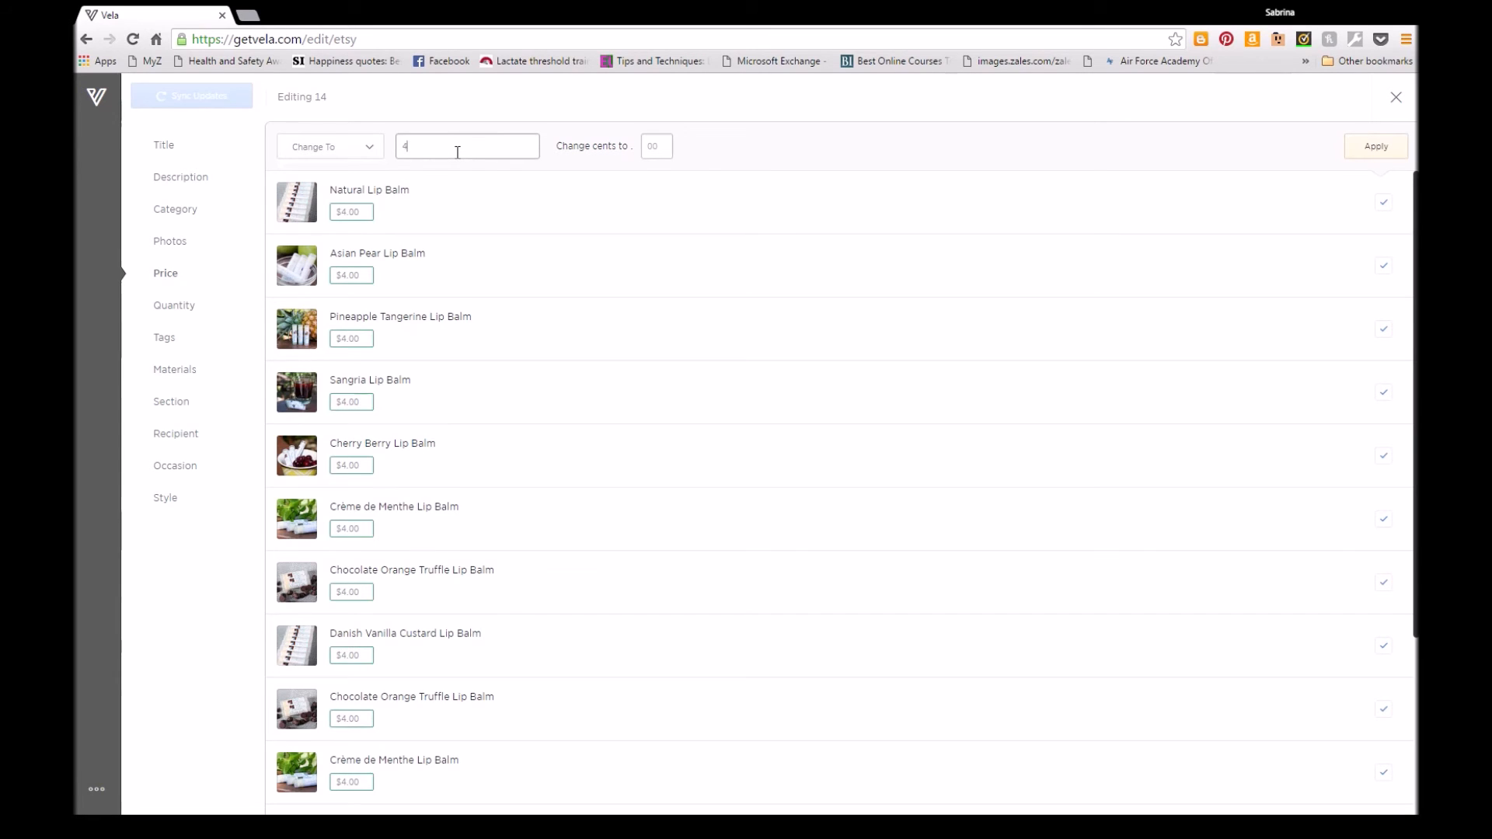
click(646, 148)
text(50)
drag(663, 146, 624, 144)
drag(453, 152, 372, 148)
key(BackSpace)
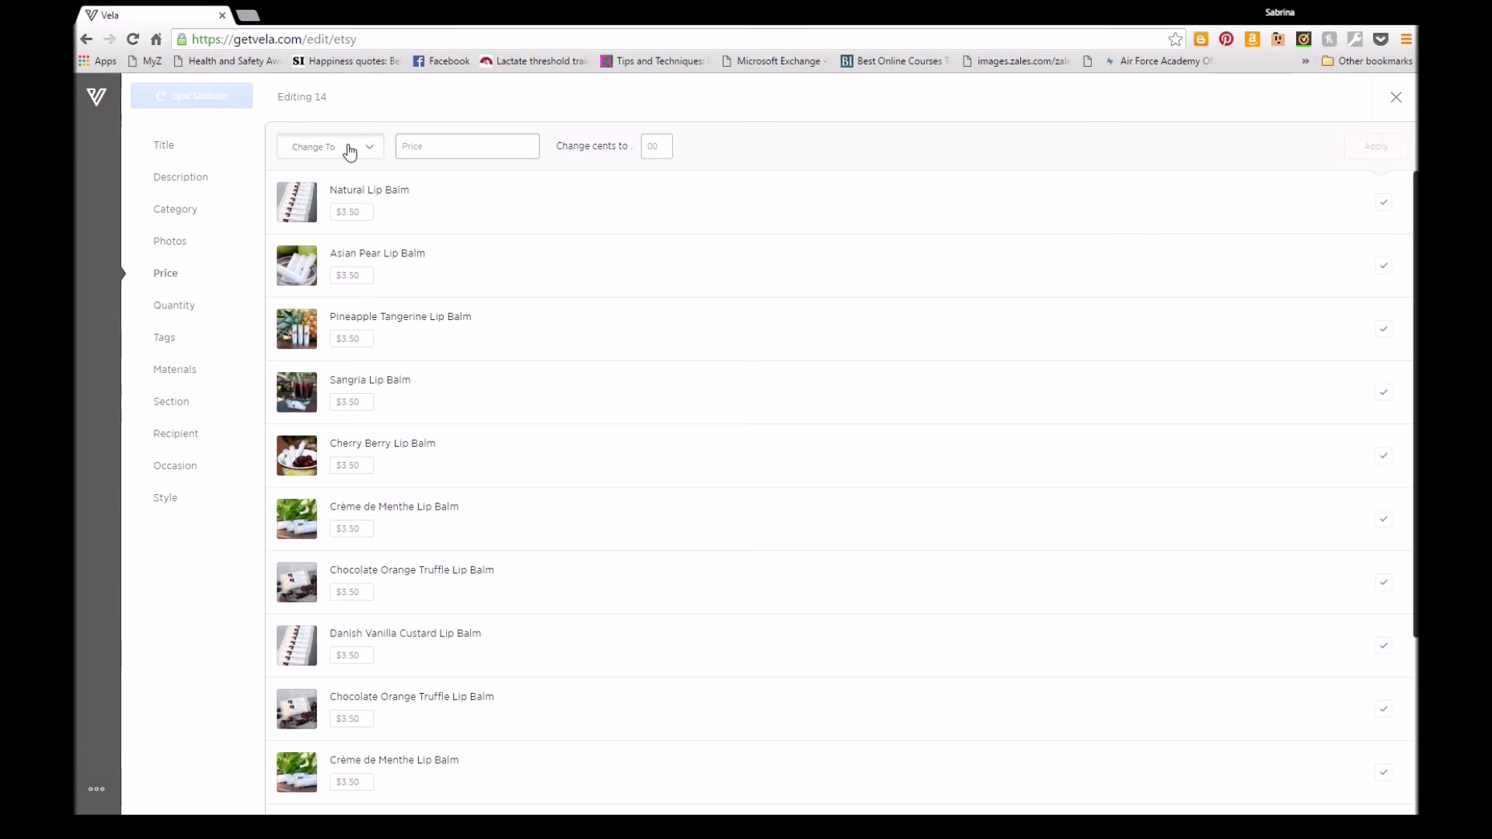
- Preview decreasing all listing prices by 15 percent, and clear the value without applying
click(345, 147)
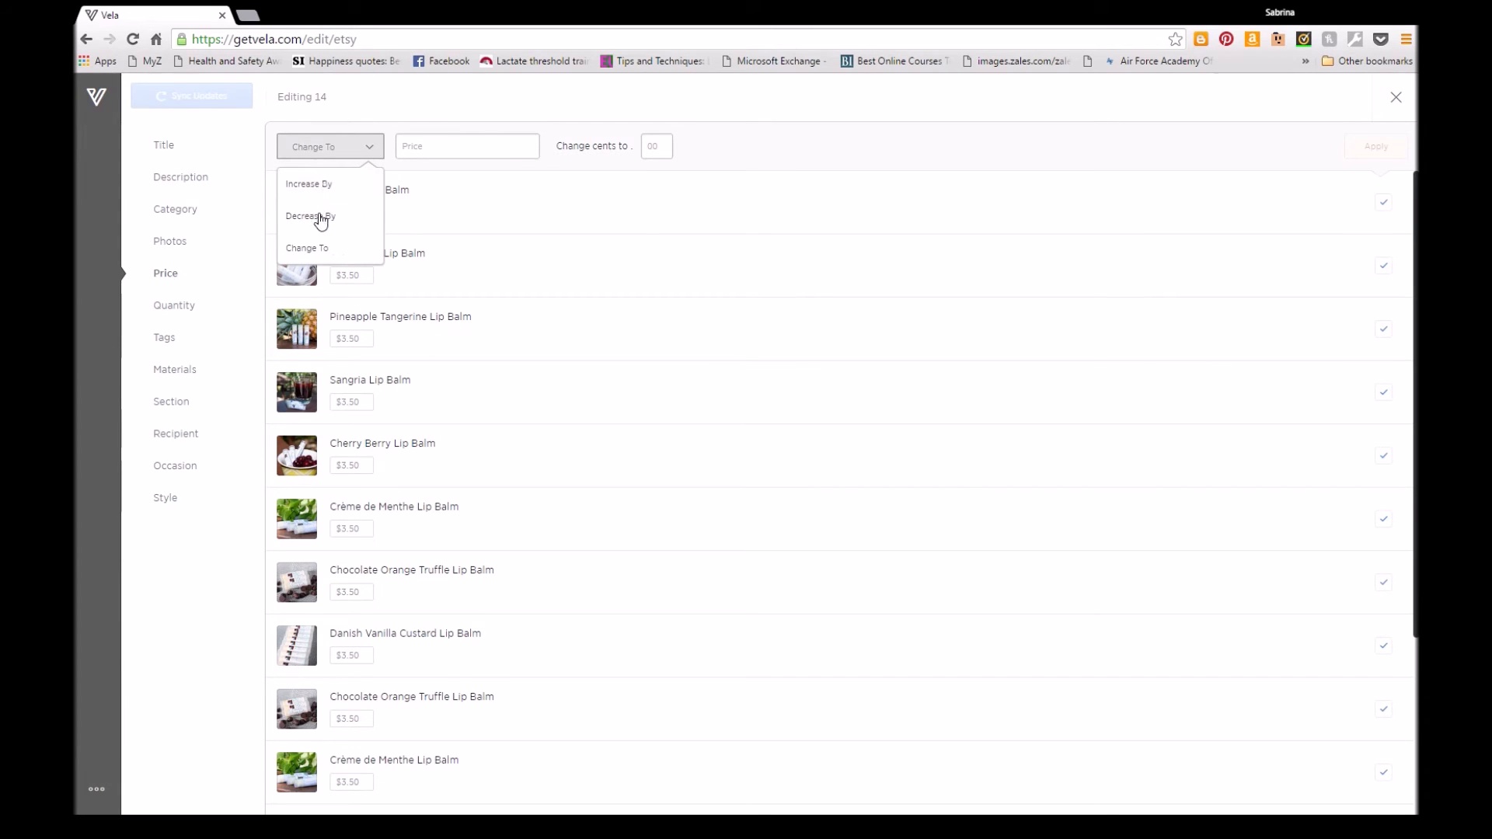
click(320, 217)
click(325, 150)
click(310, 219)
click(423, 148)
text(15)
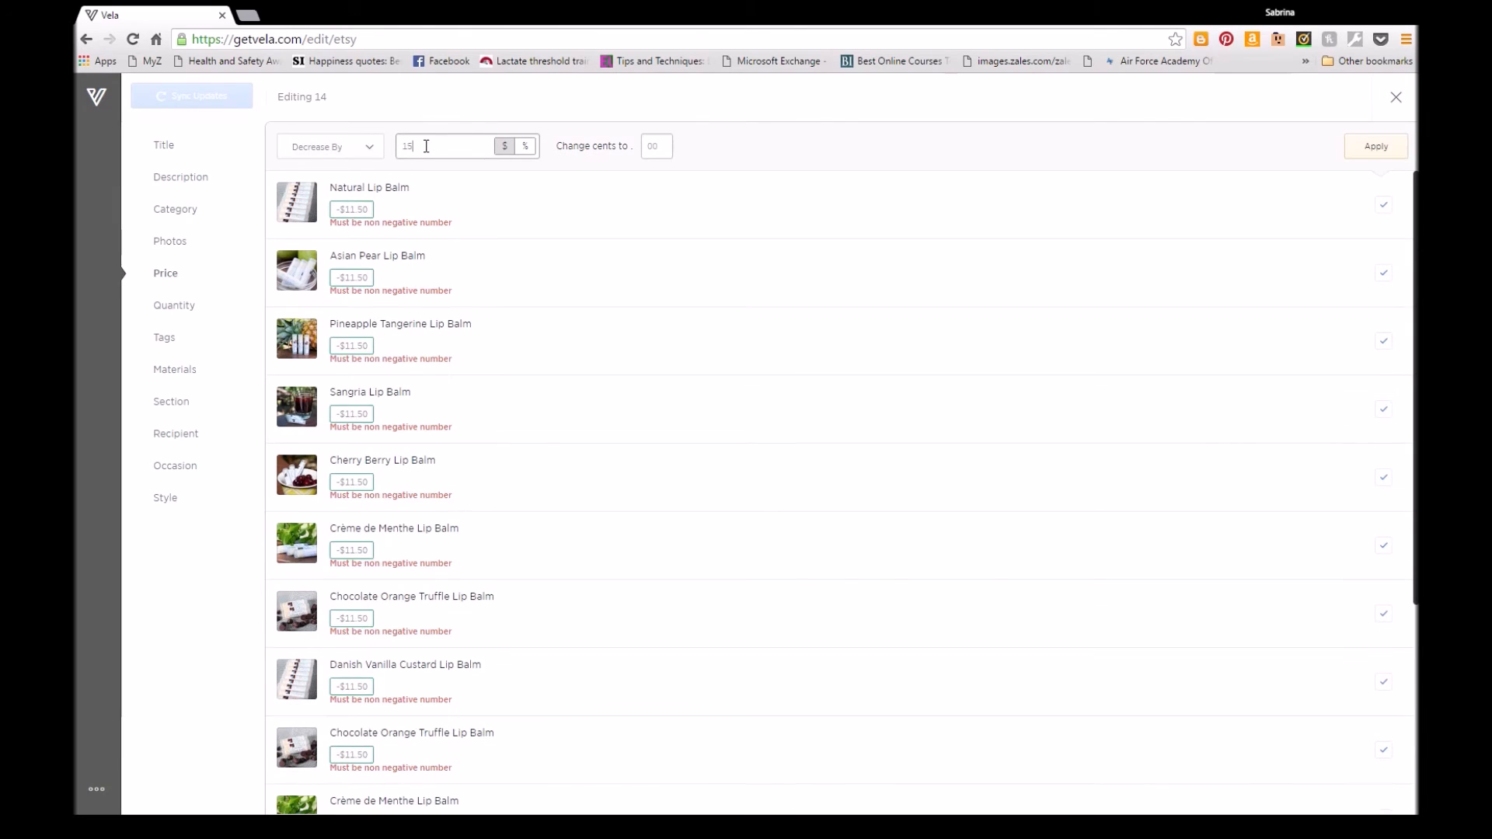
click(526, 148)
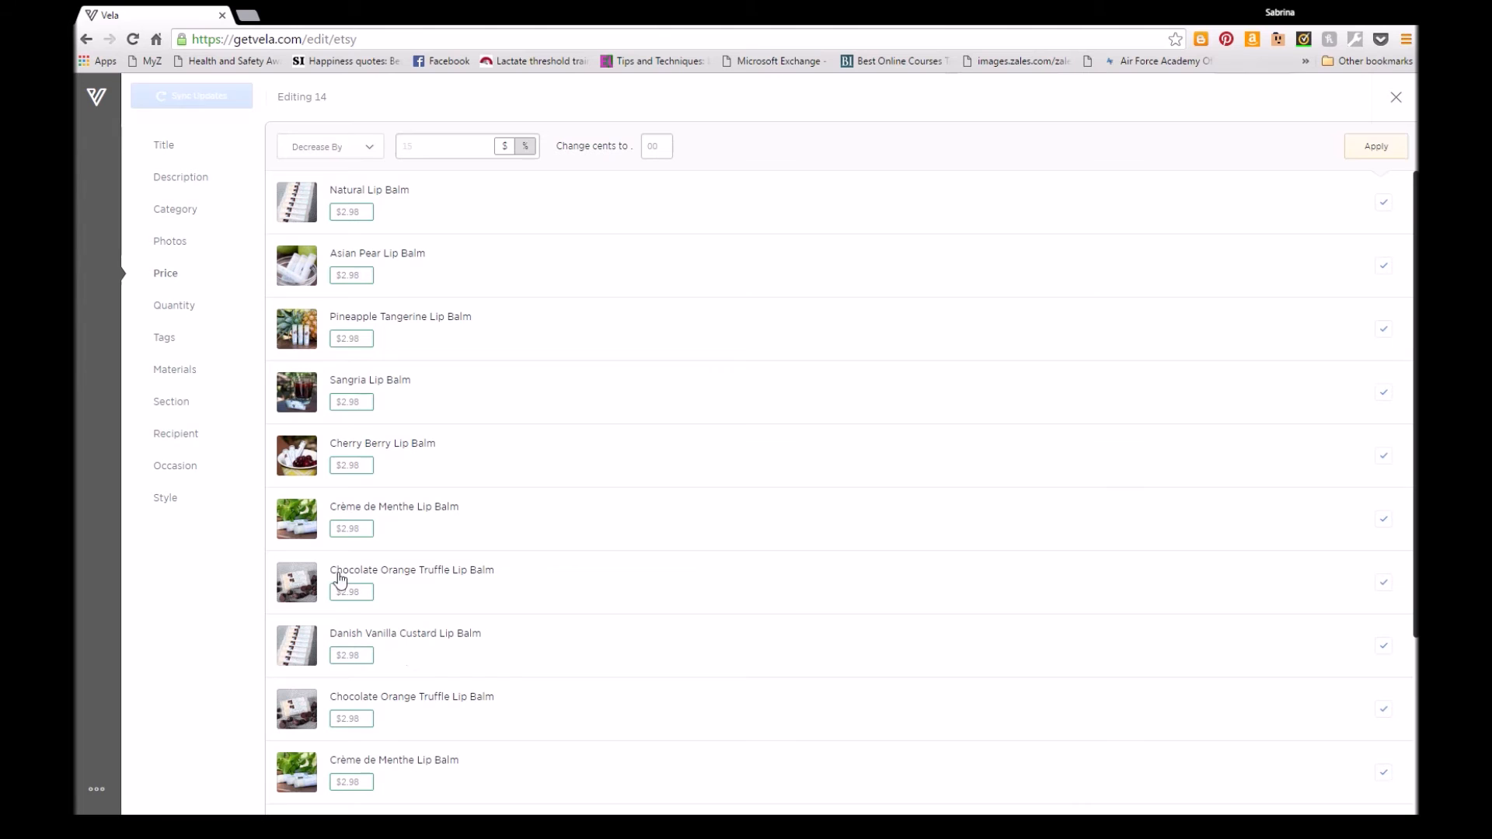
scroll(499, 486, down, 3)
scroll(488, 538, up, 3)
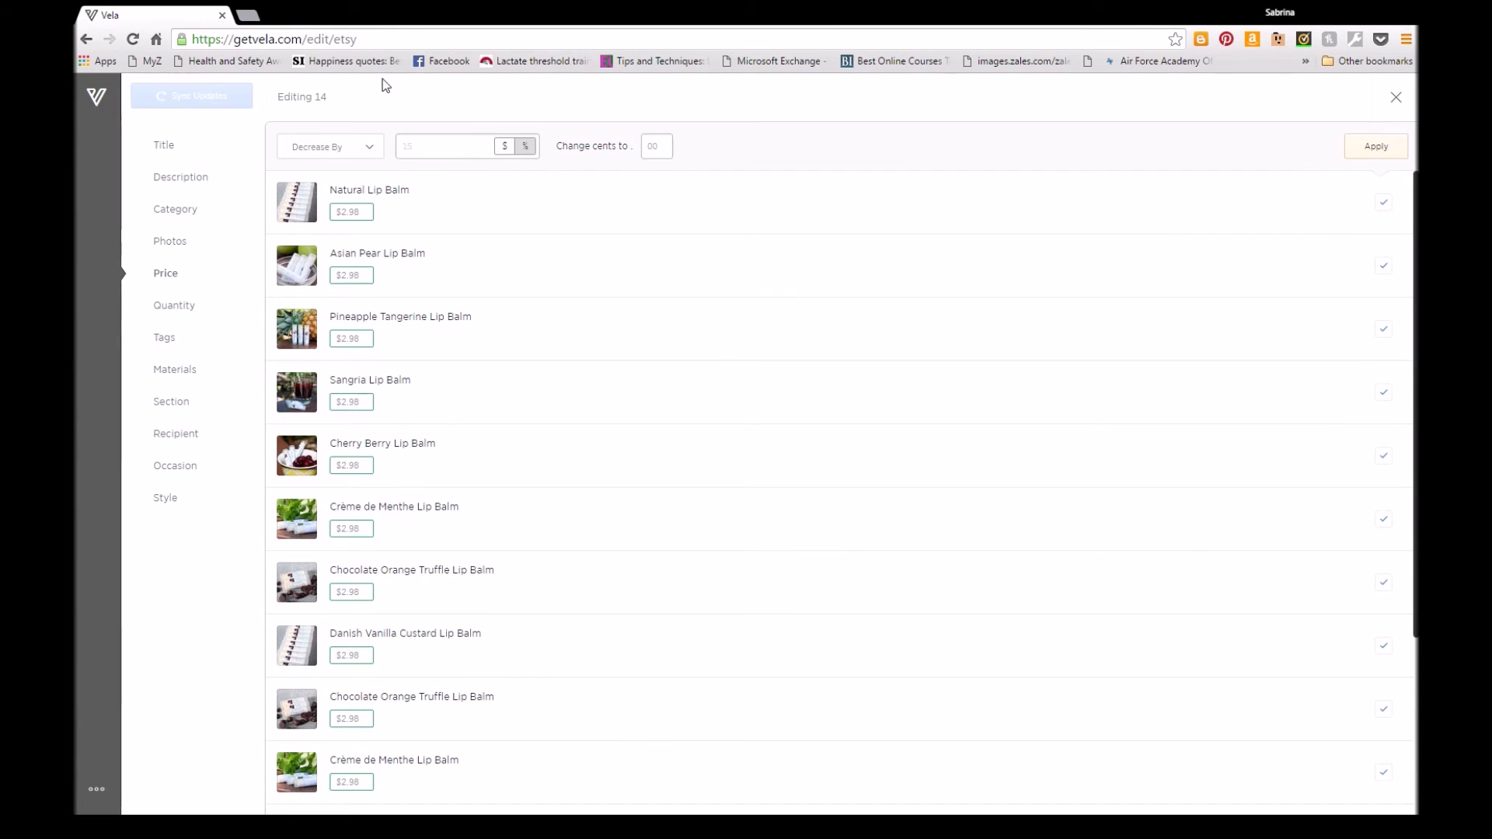
click(332, 154)
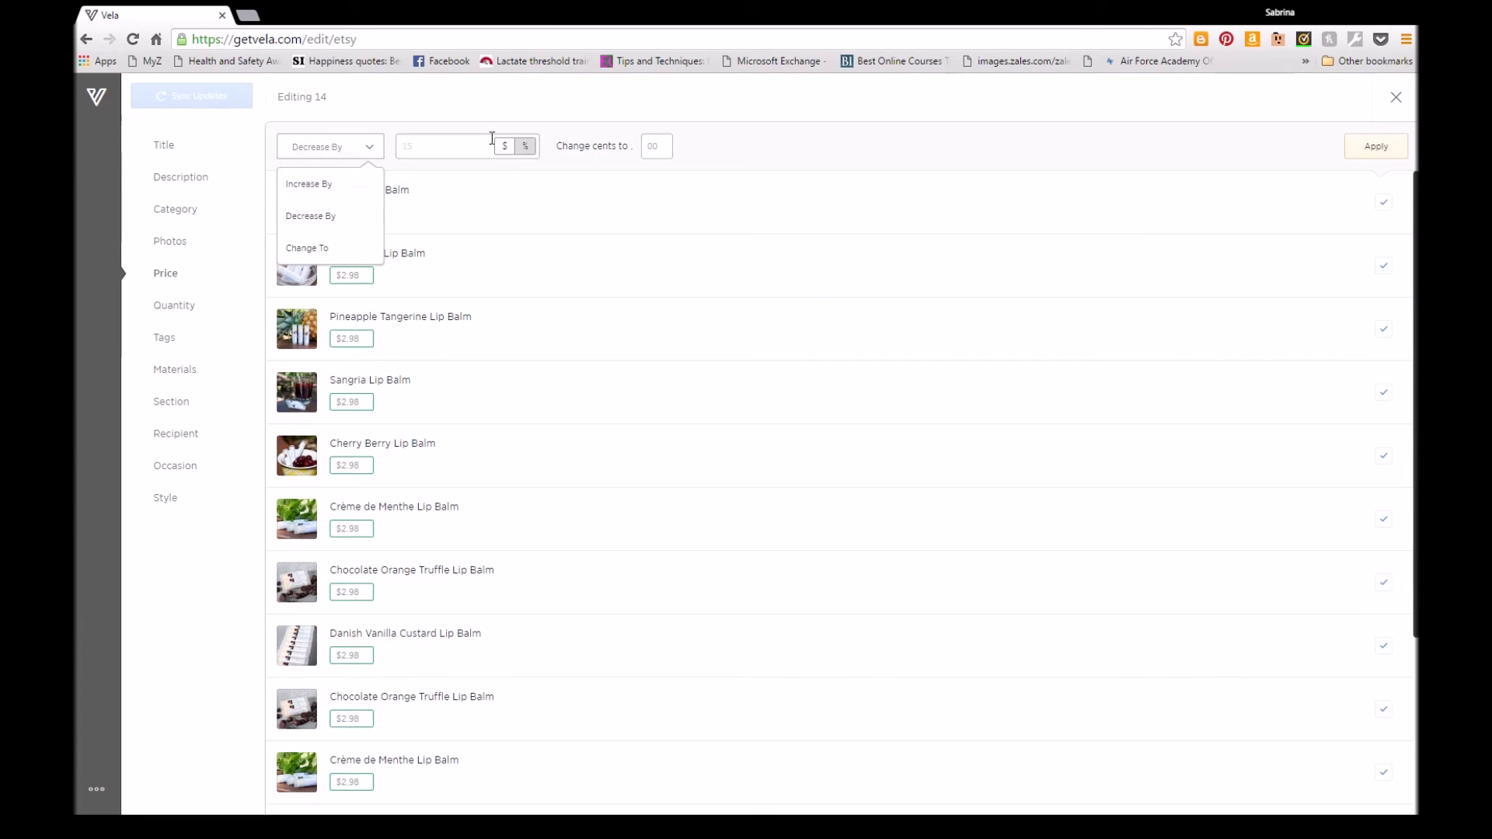
drag(460, 146, 365, 152)
key(BackSpace)
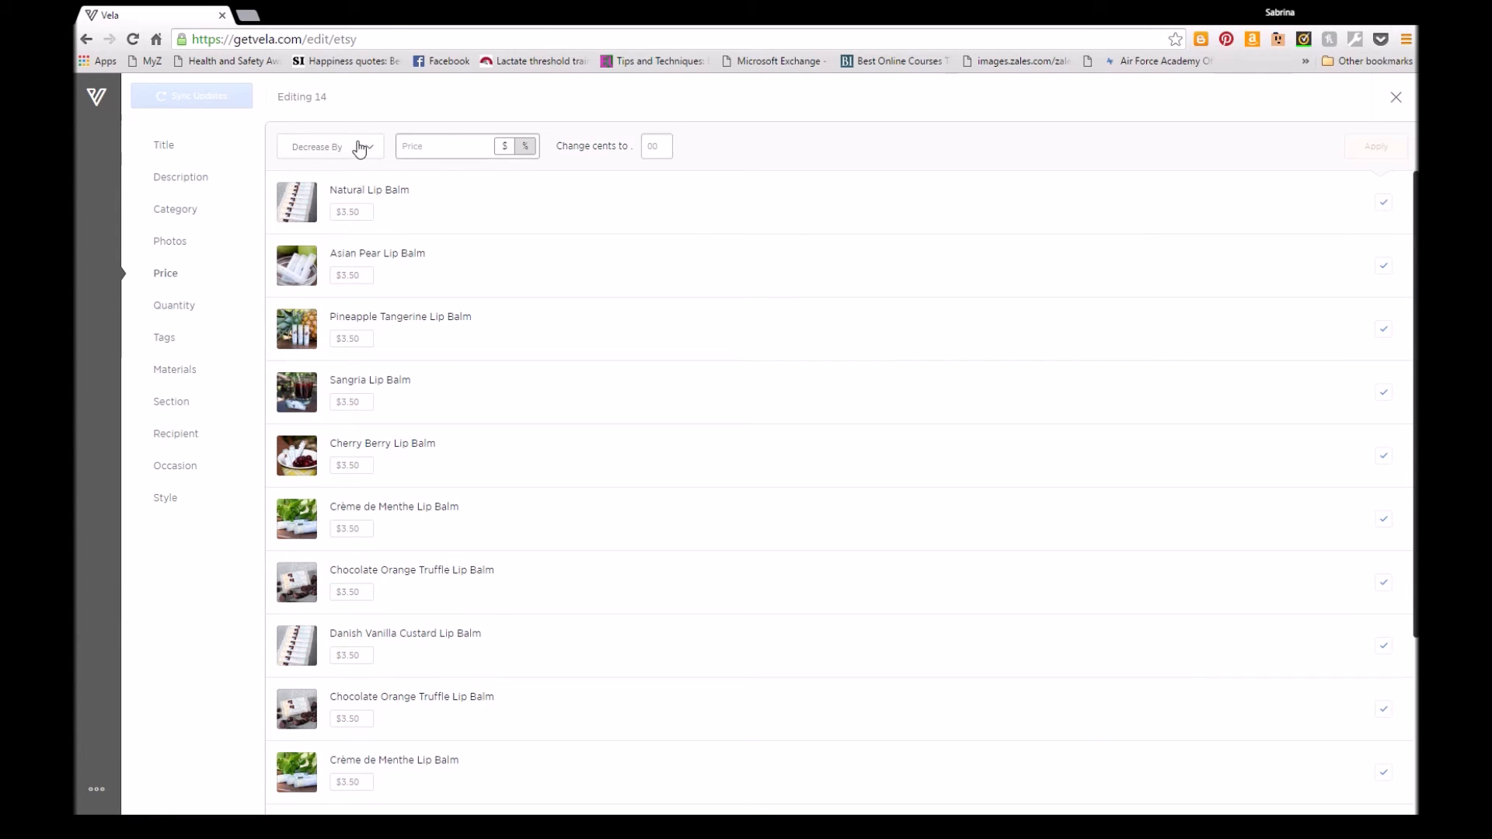
- Switch to editing quantities and review the stock quantity of every listing
click(184, 314)
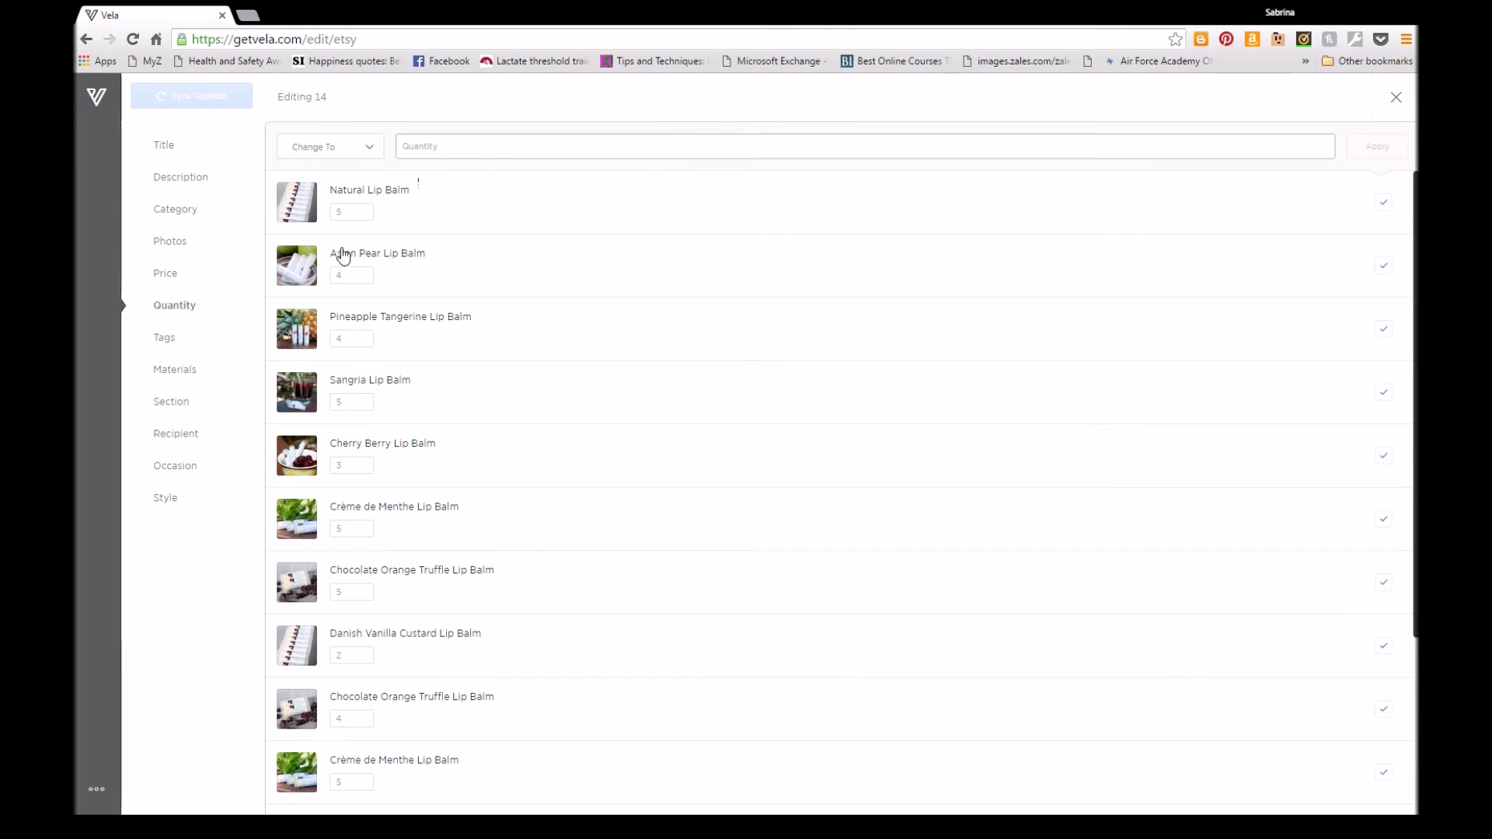
scroll(403, 510, down, 3)
scroll(422, 548, down, 1)
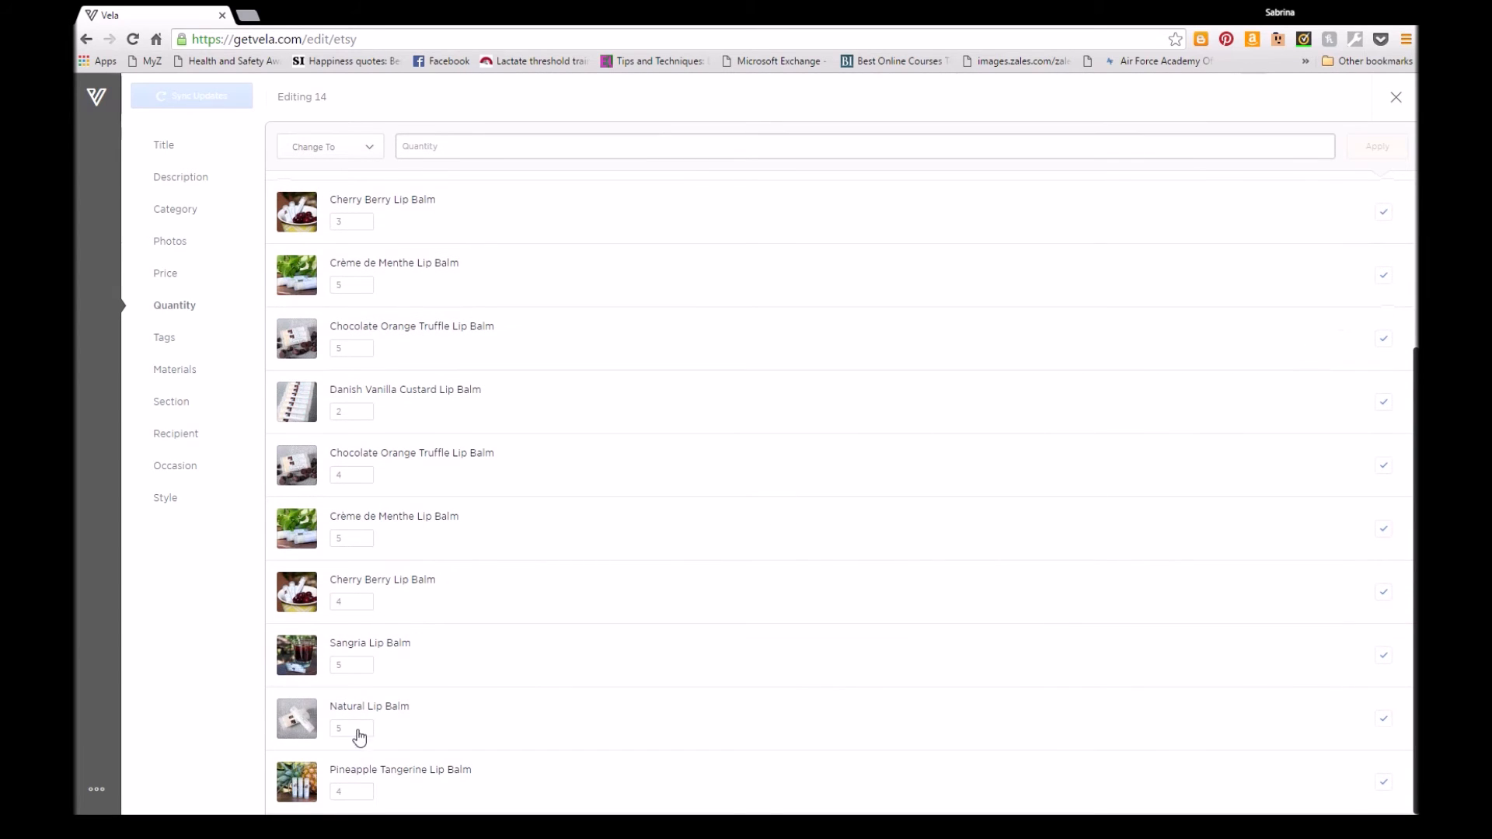
scroll(376, 388, up, 4)
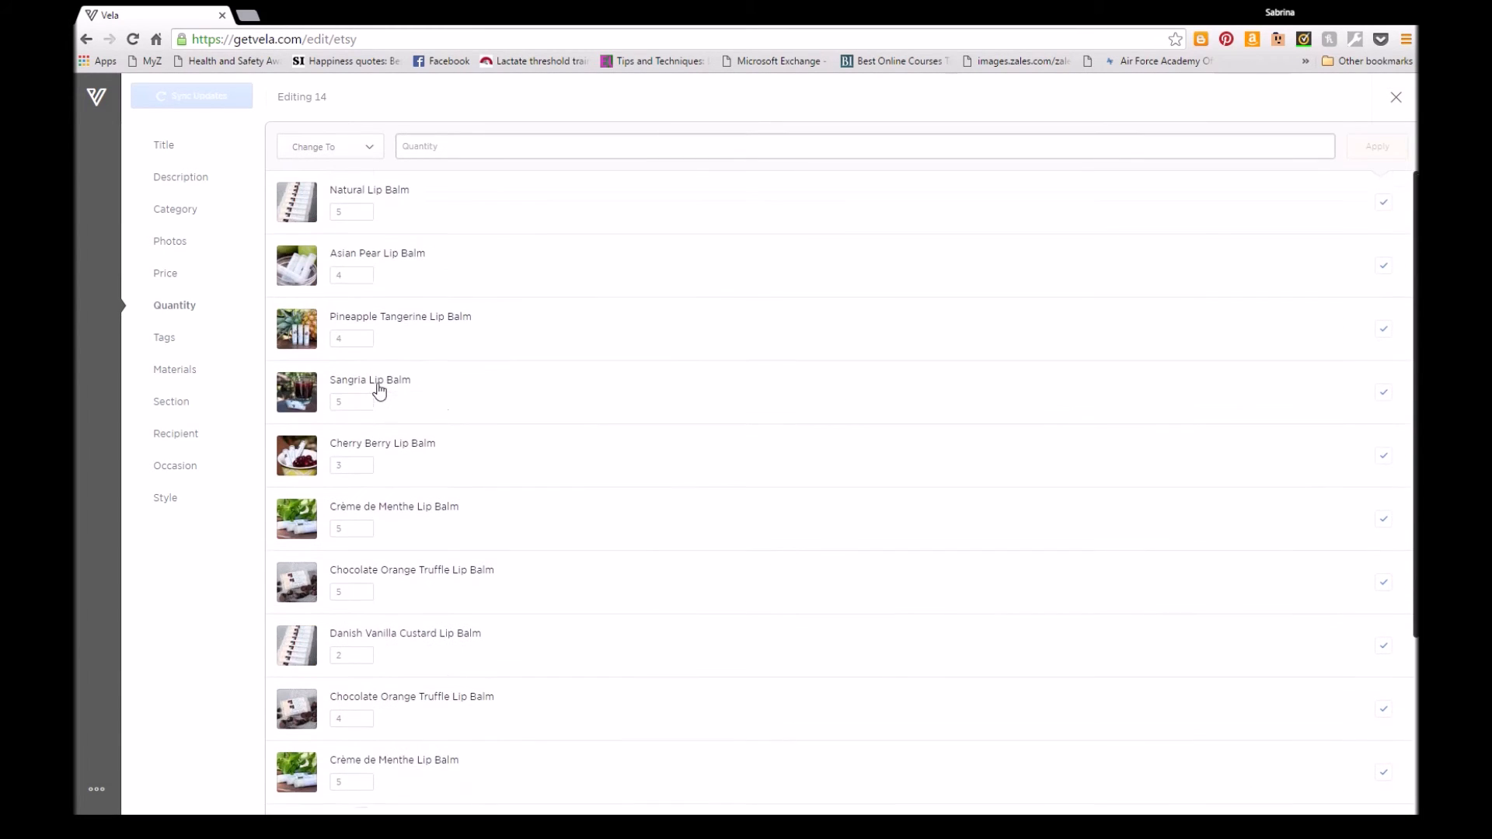
- Change the quantity of all listings to 5, apply it, sync the updates, and check the listings
click(355, 153)
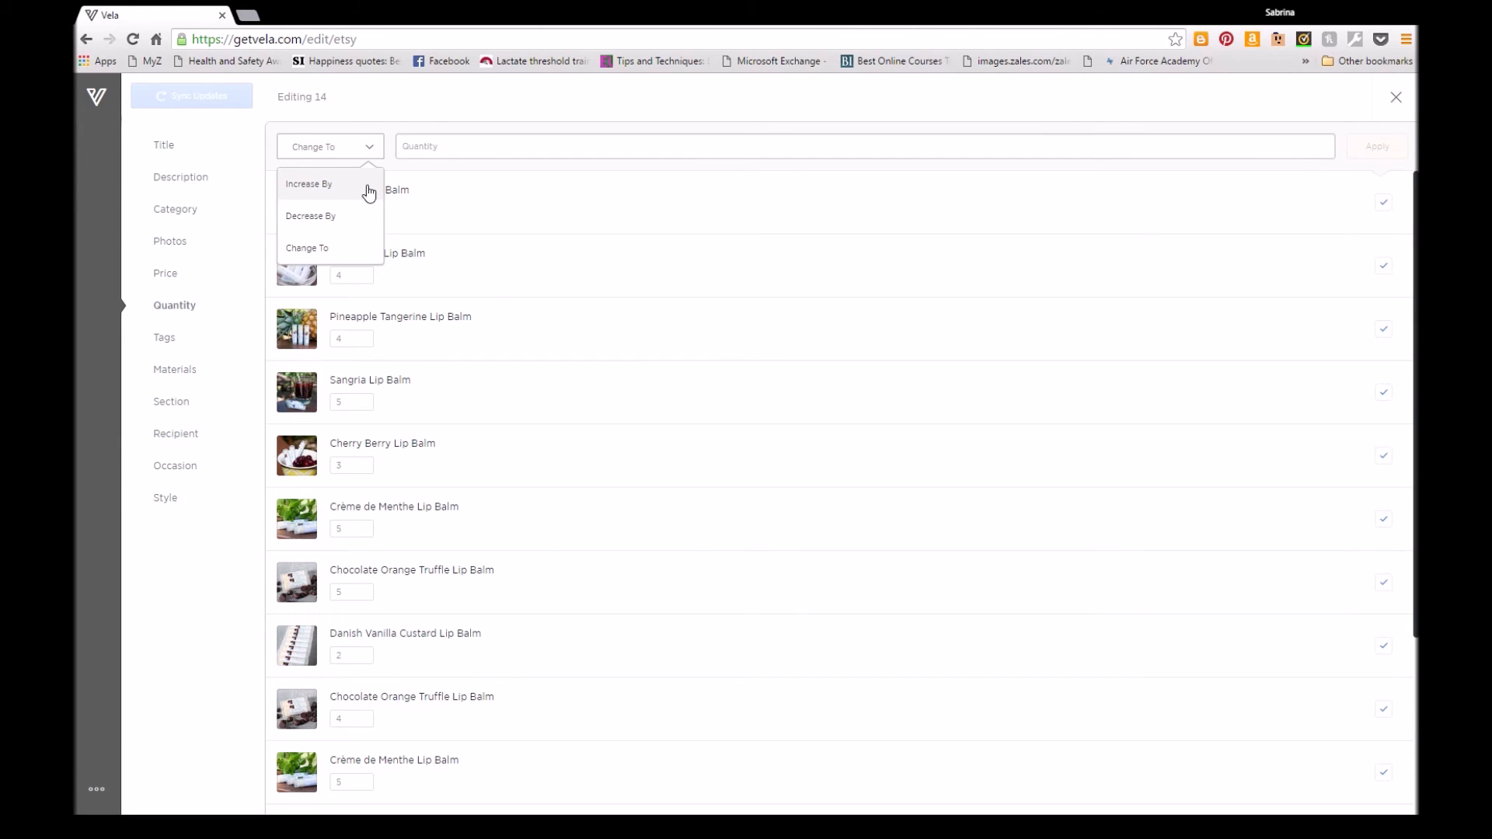
click(301, 250)
click(404, 145)
text(5)
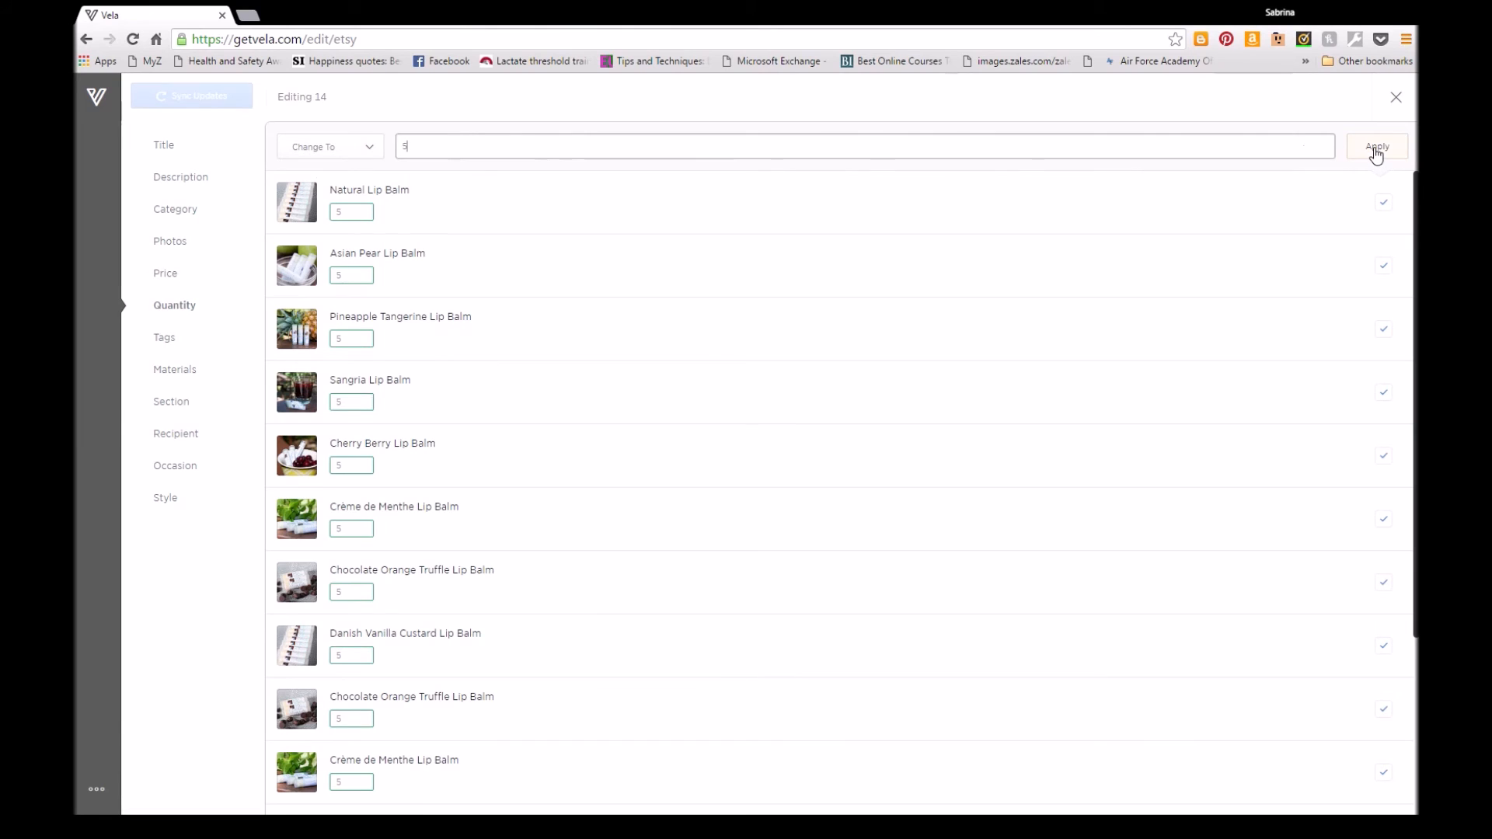
click(1377, 154)
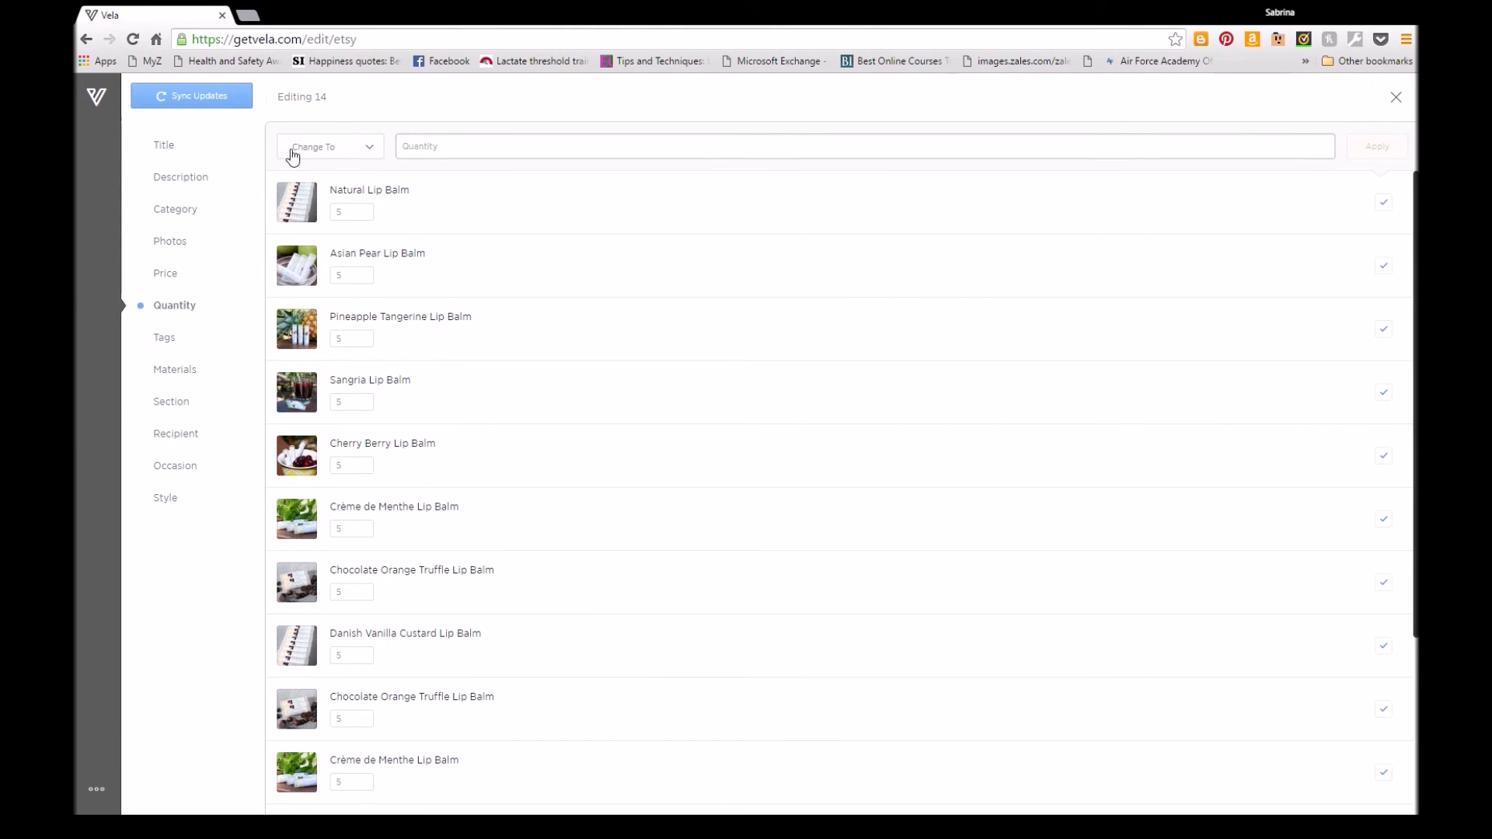
click(155, 100)
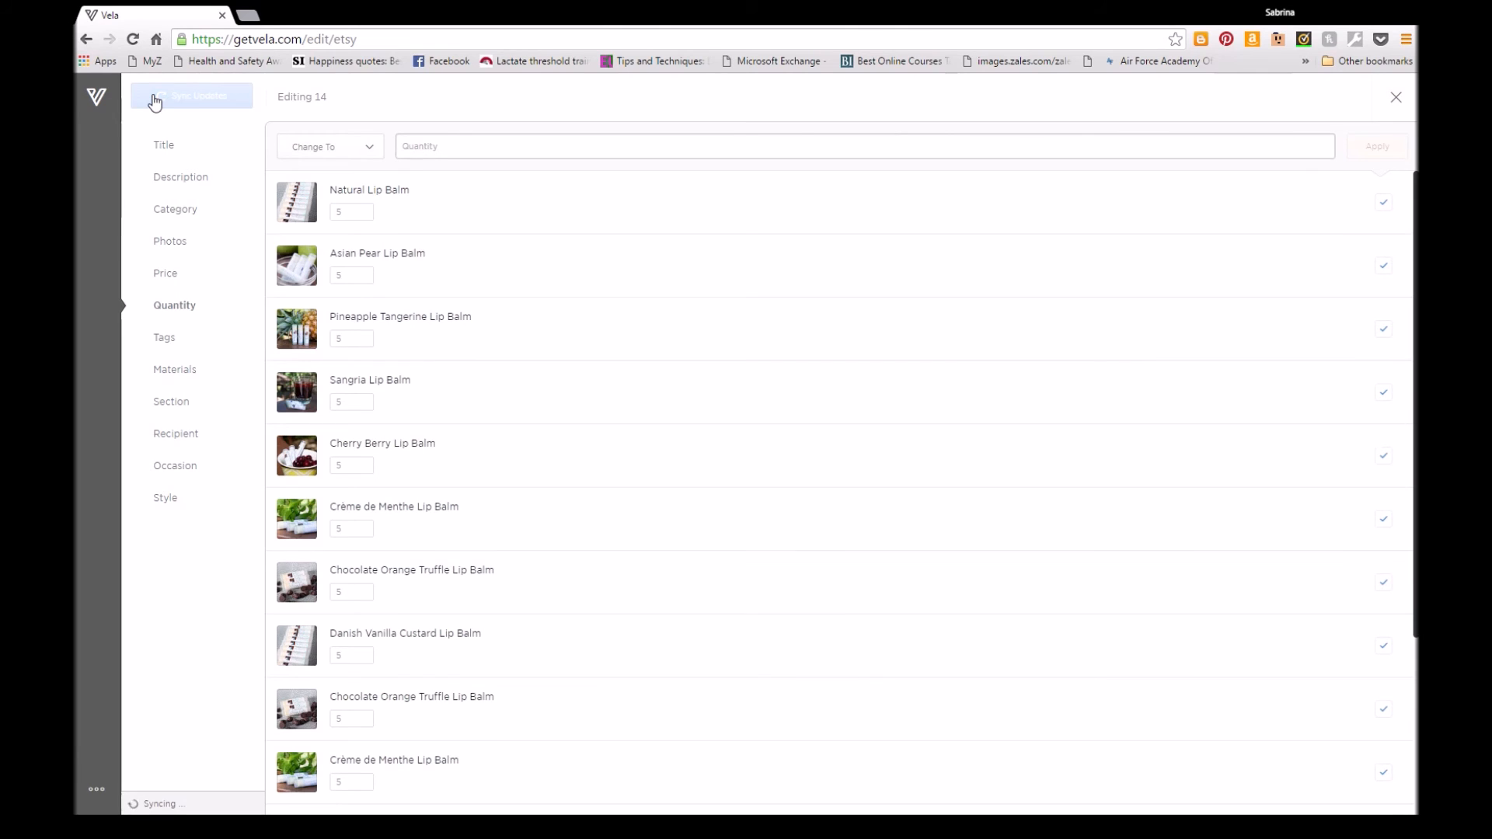
scroll(397, 513, down, 3)
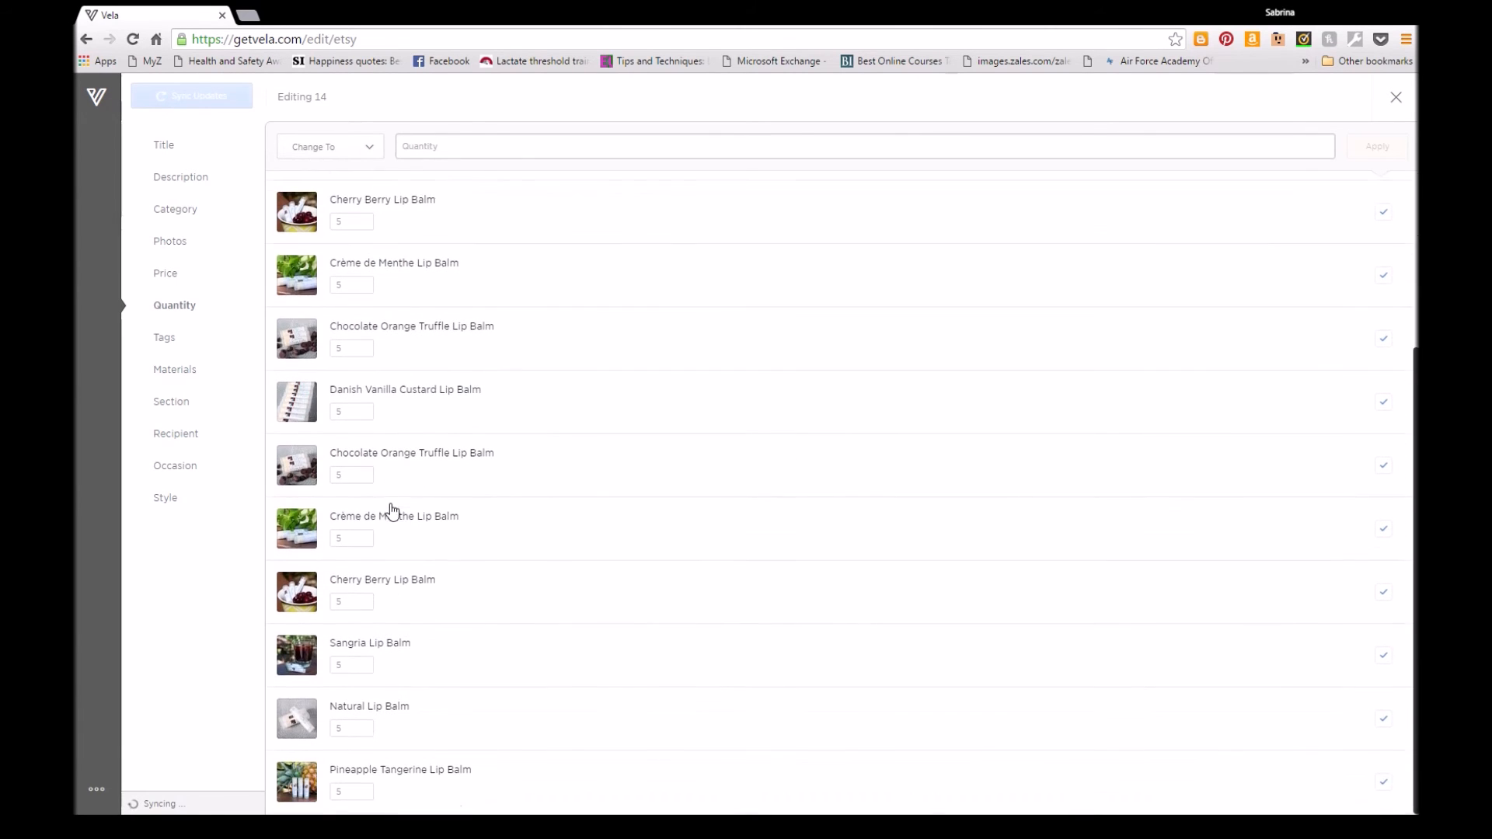
scroll(352, 583, up, 3)
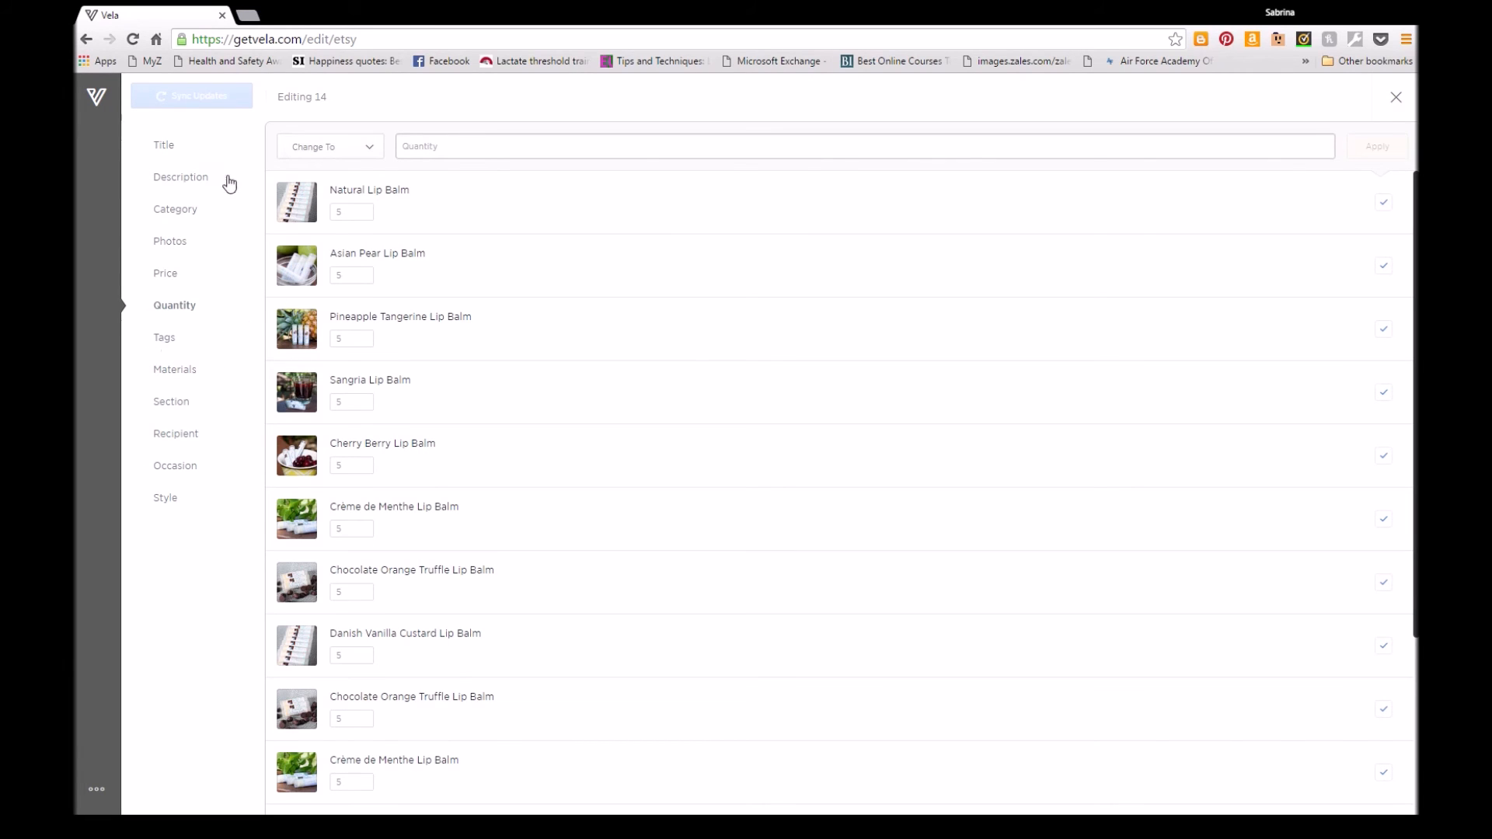
- Switch to editing tags and review the tags of every listing
click(165, 345)
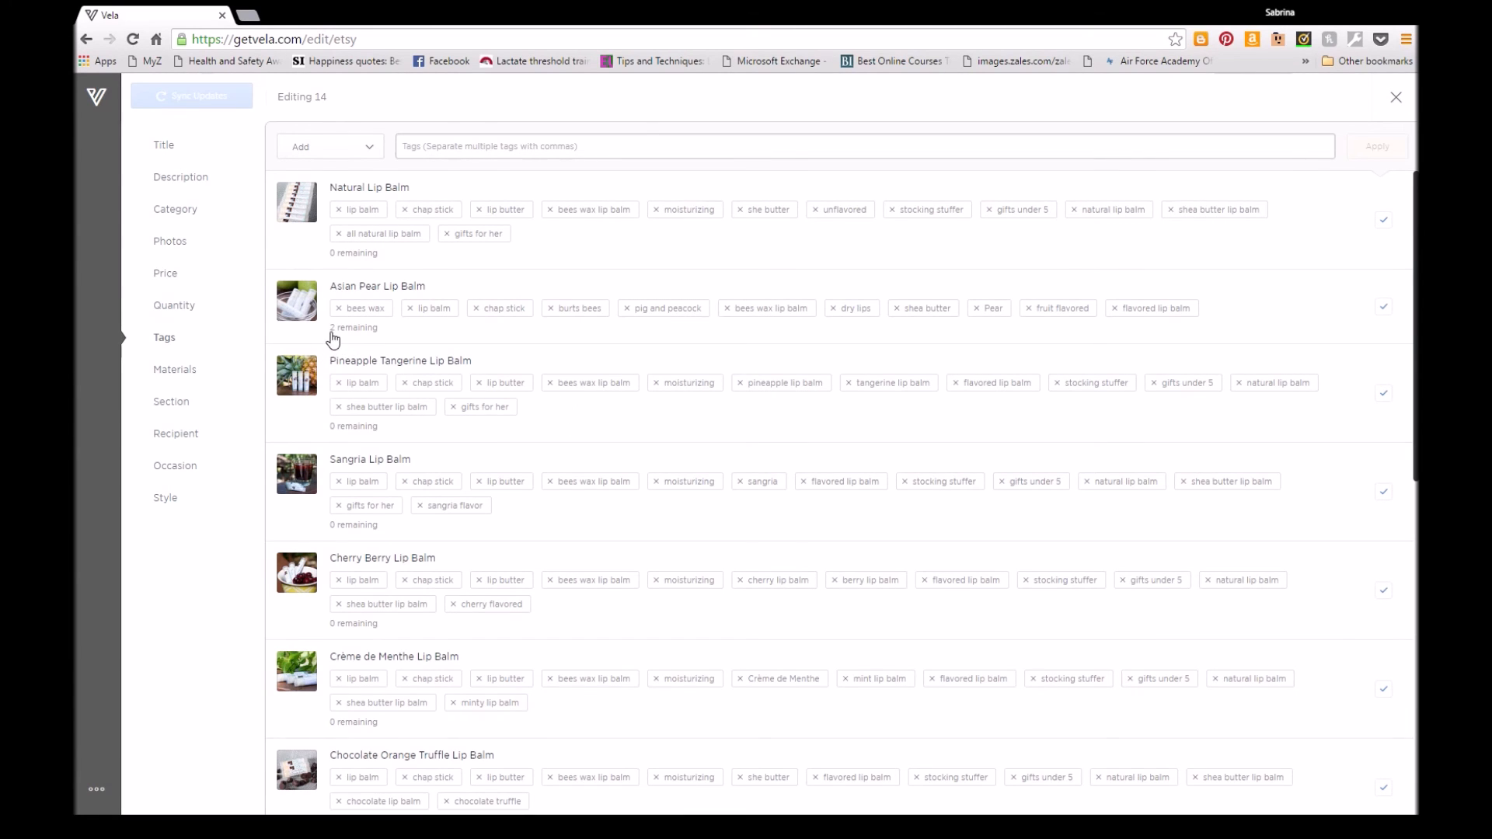
scroll(412, 466, down, 10)
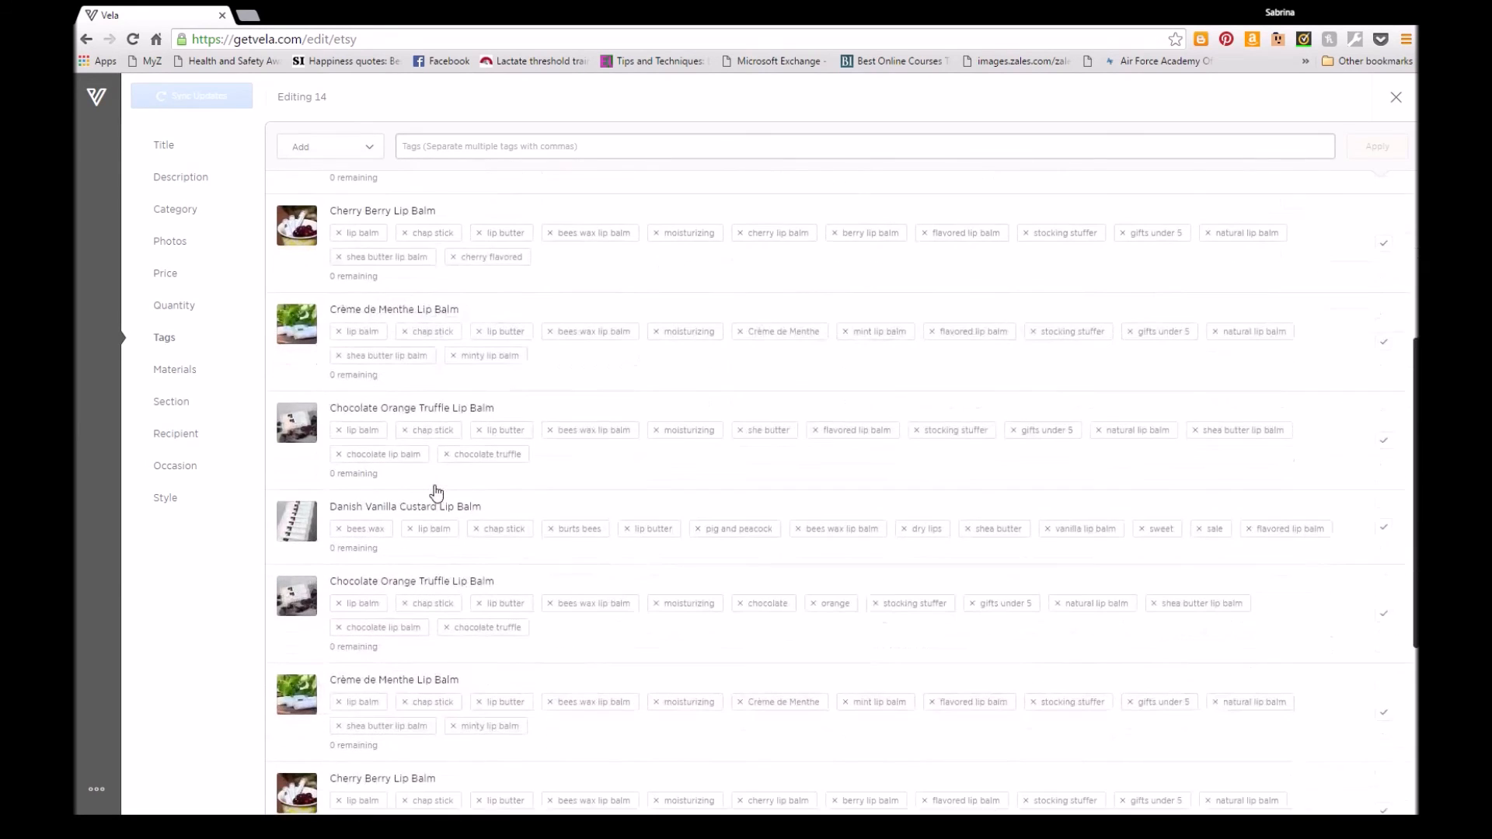
scroll(420, 581, down, 2)
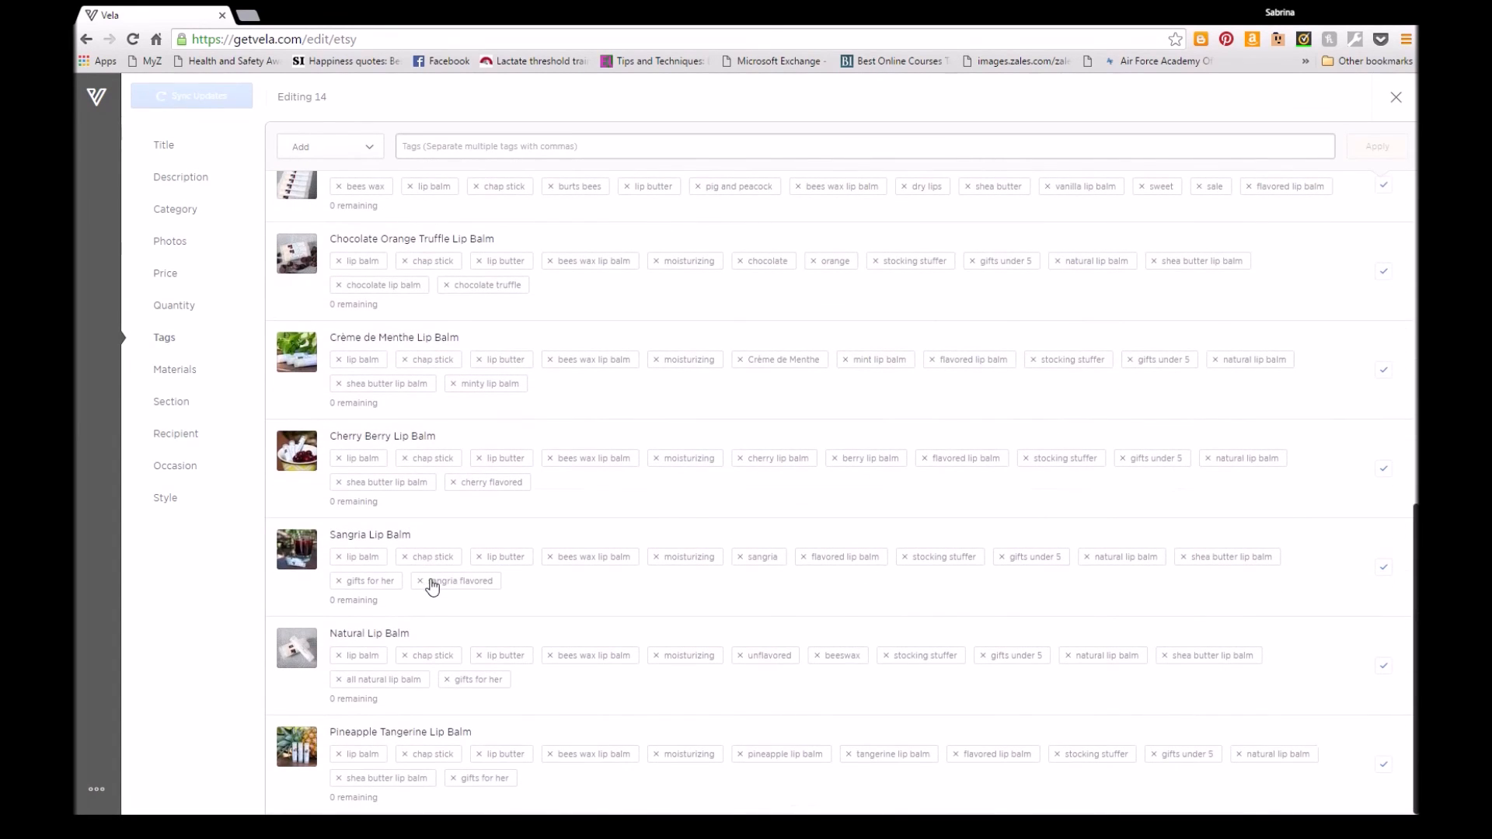
scroll(431, 571, up, 5)
scroll(430, 559, up, 4)
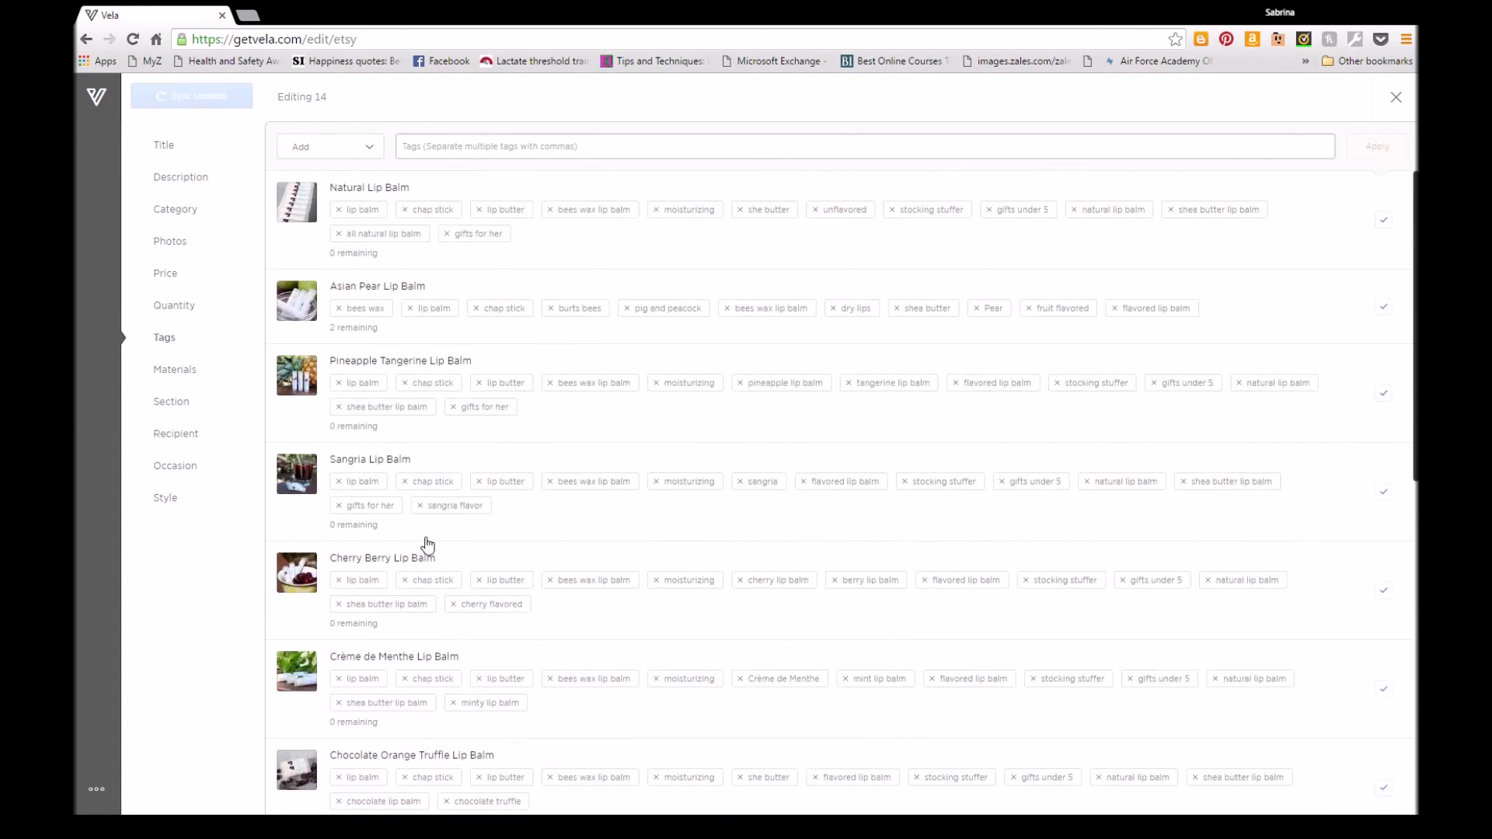
- Preview adding the tag "etsy on sale" to all listings, and clear the entry without applying
click(445, 146)
text(et)
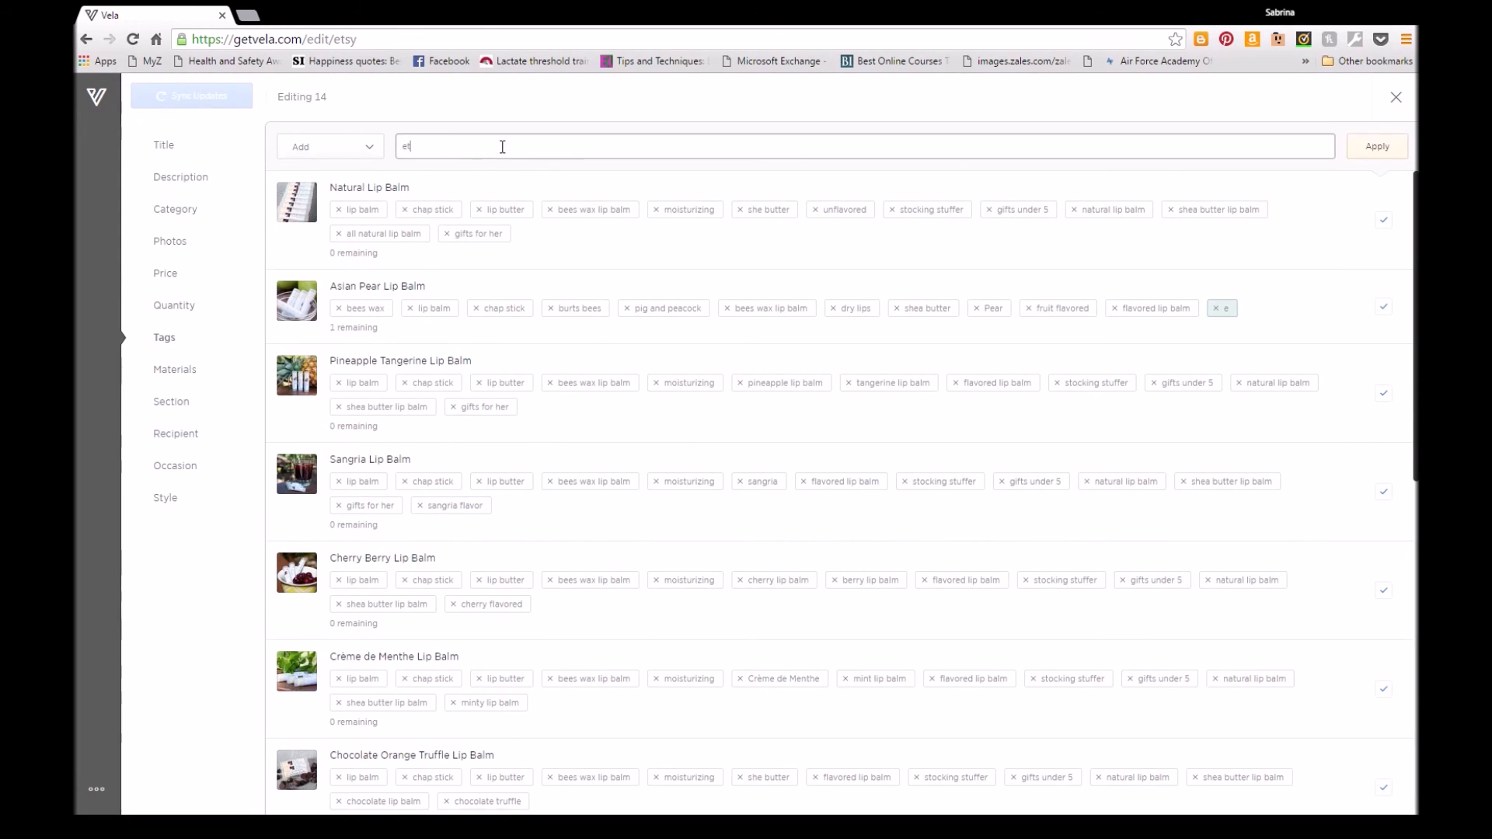
text(sy on sale)
drag(466, 146, 340, 140)
text(li)
key(BackSpace)
key(BackSpace)
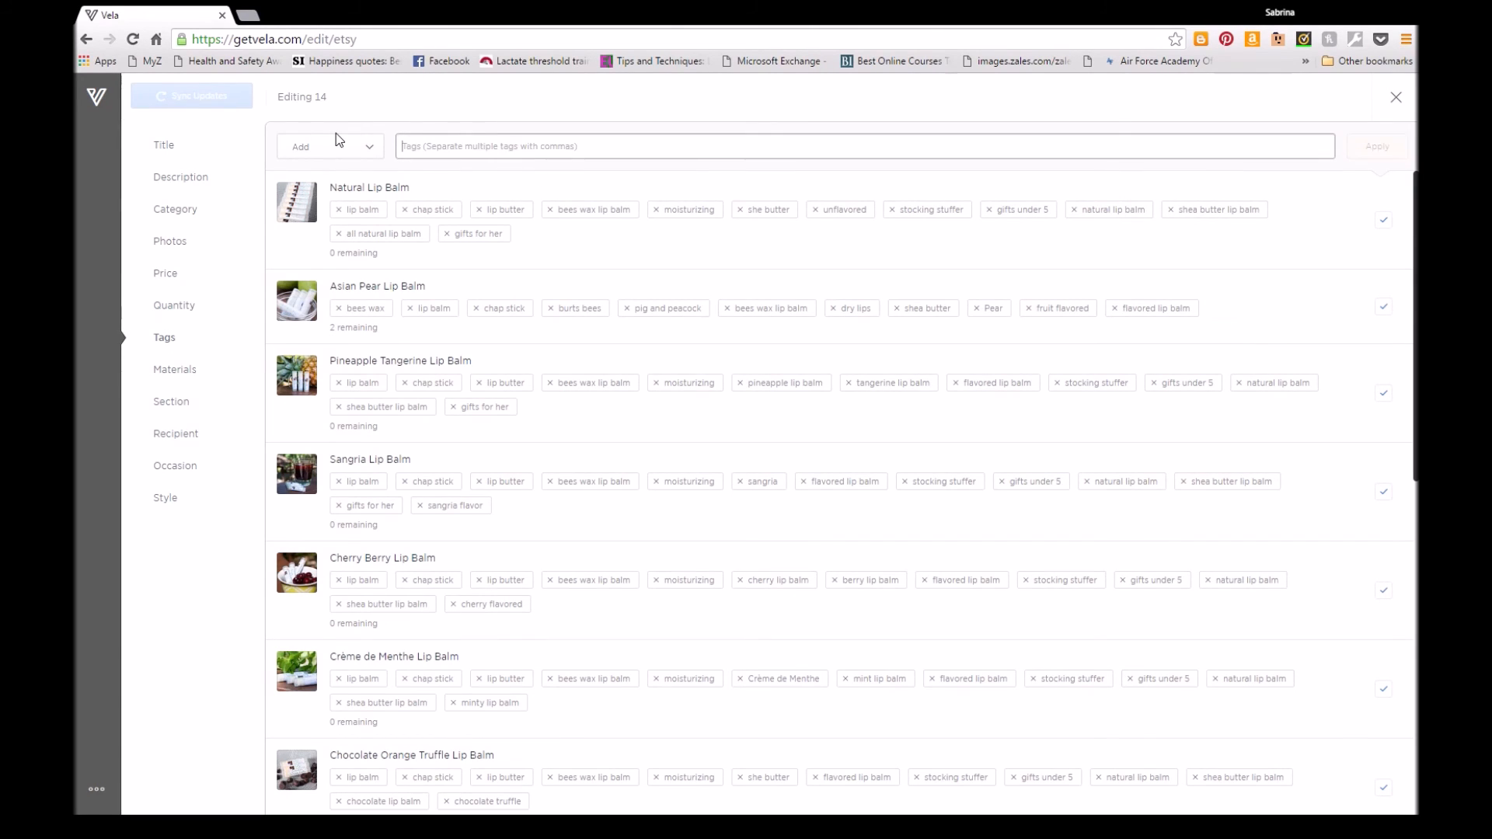
- Preview deleting the tag "lip balm" from all listings, review the affected tags, and clear the entry without applying
click(335, 149)
click(299, 215)
click(428, 150)
text(lip balm)
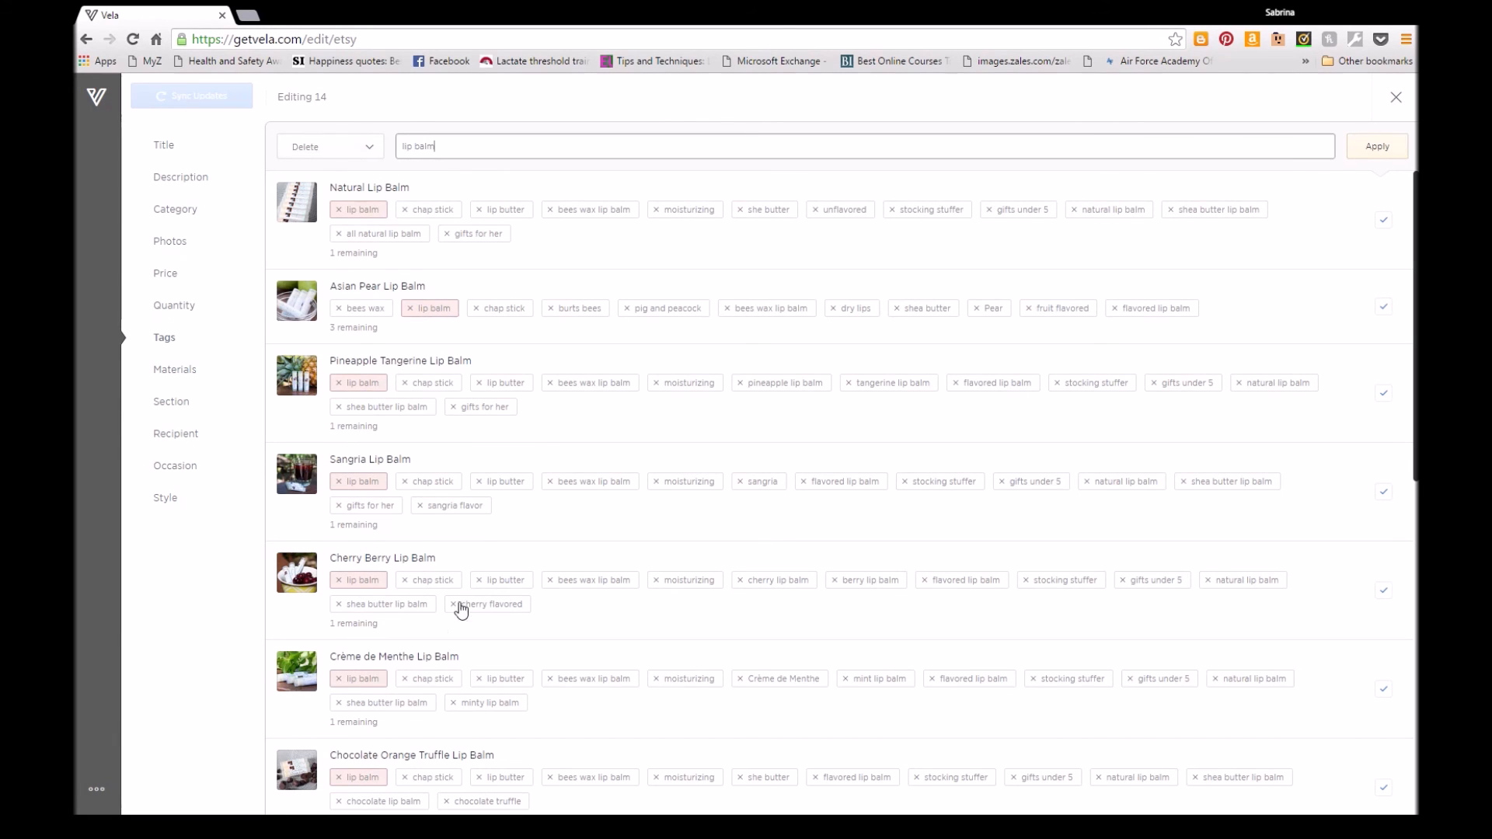
scroll(458, 591, down, 6)
scroll(464, 588, up, 5)
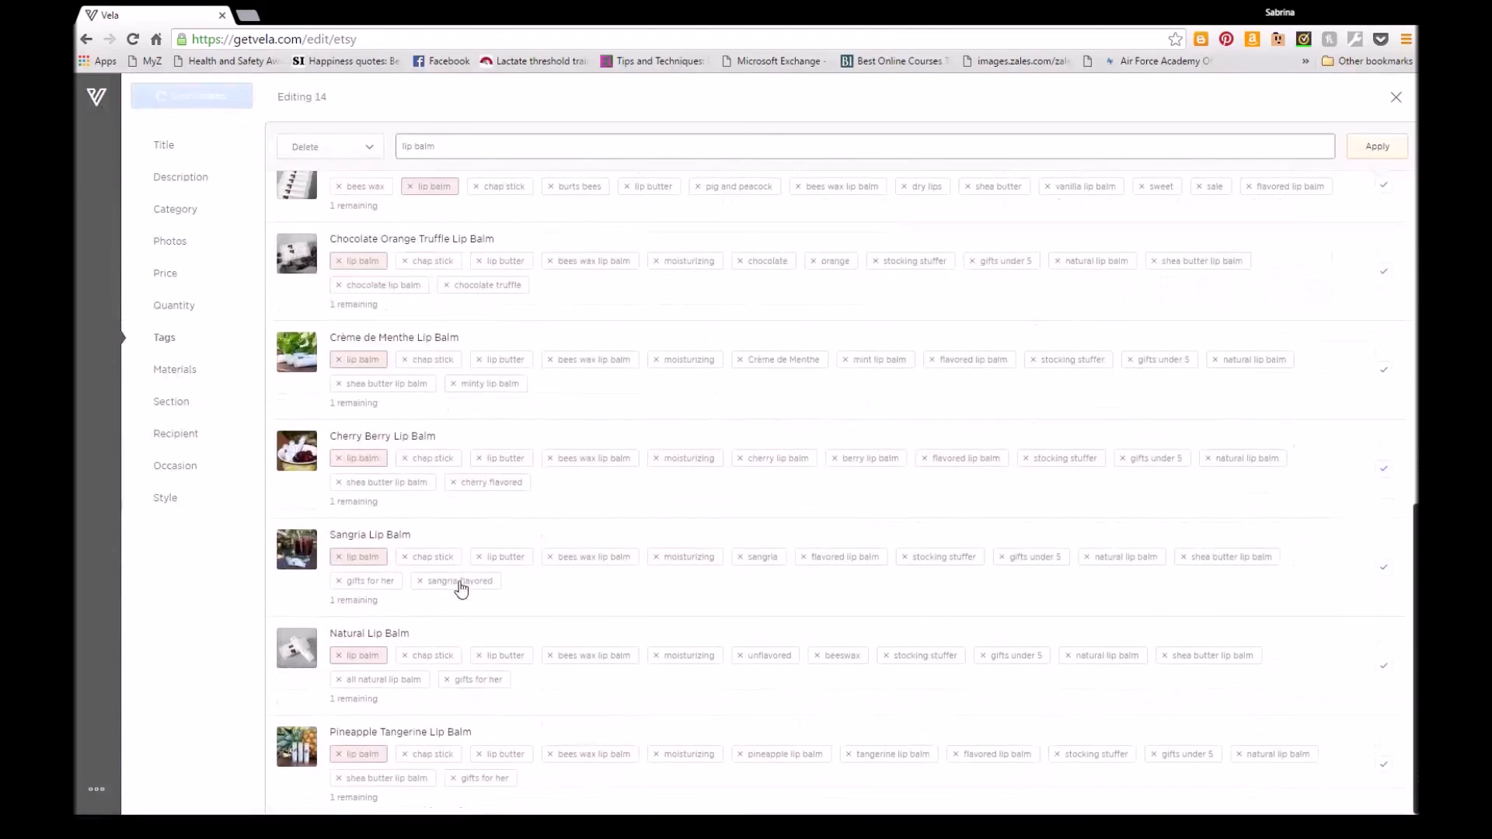
scroll(389, 509, up, 1)
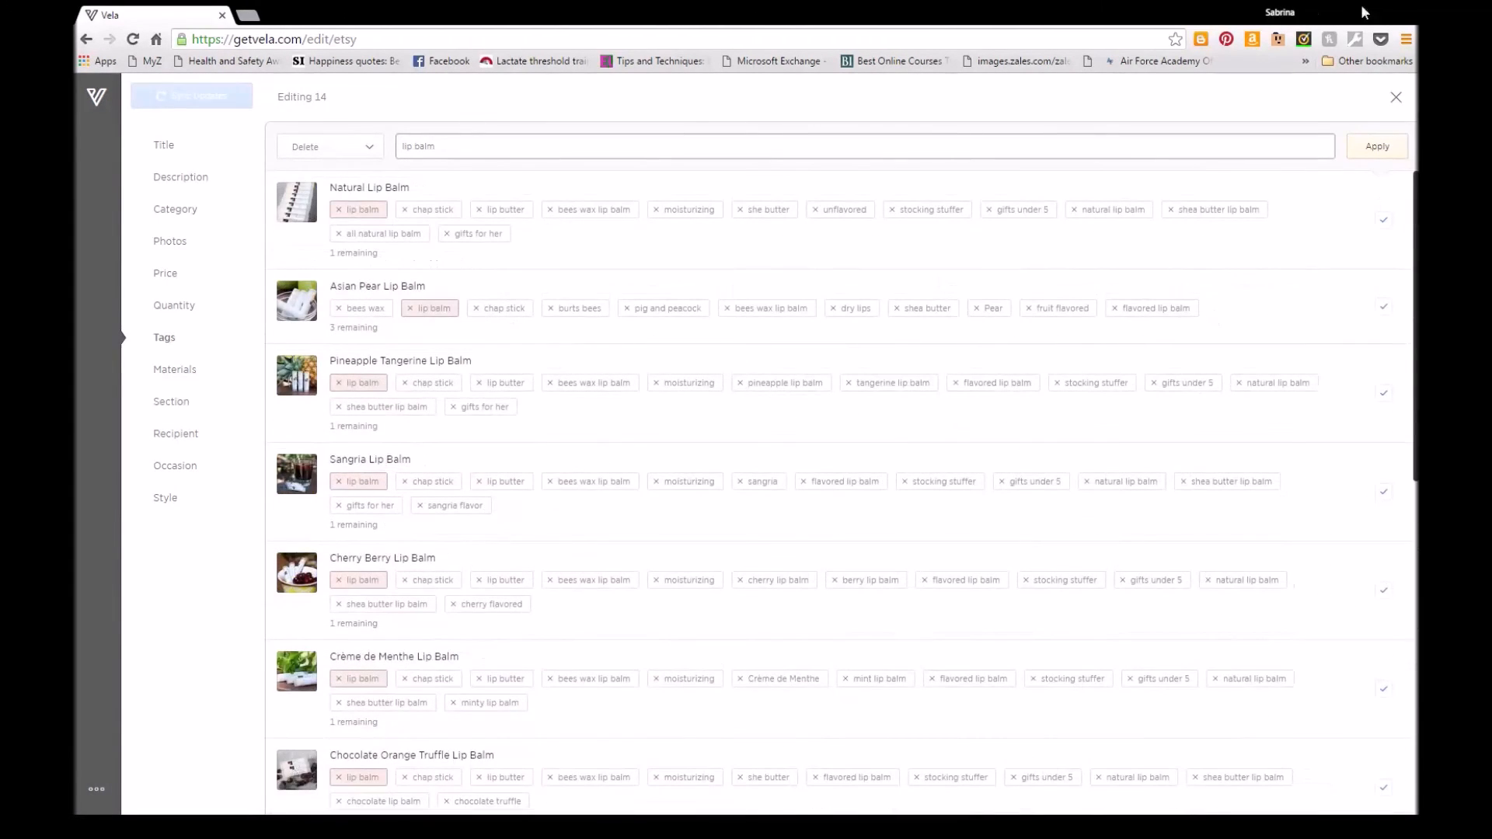
drag(449, 146, 355, 143)
key(BackSpace)
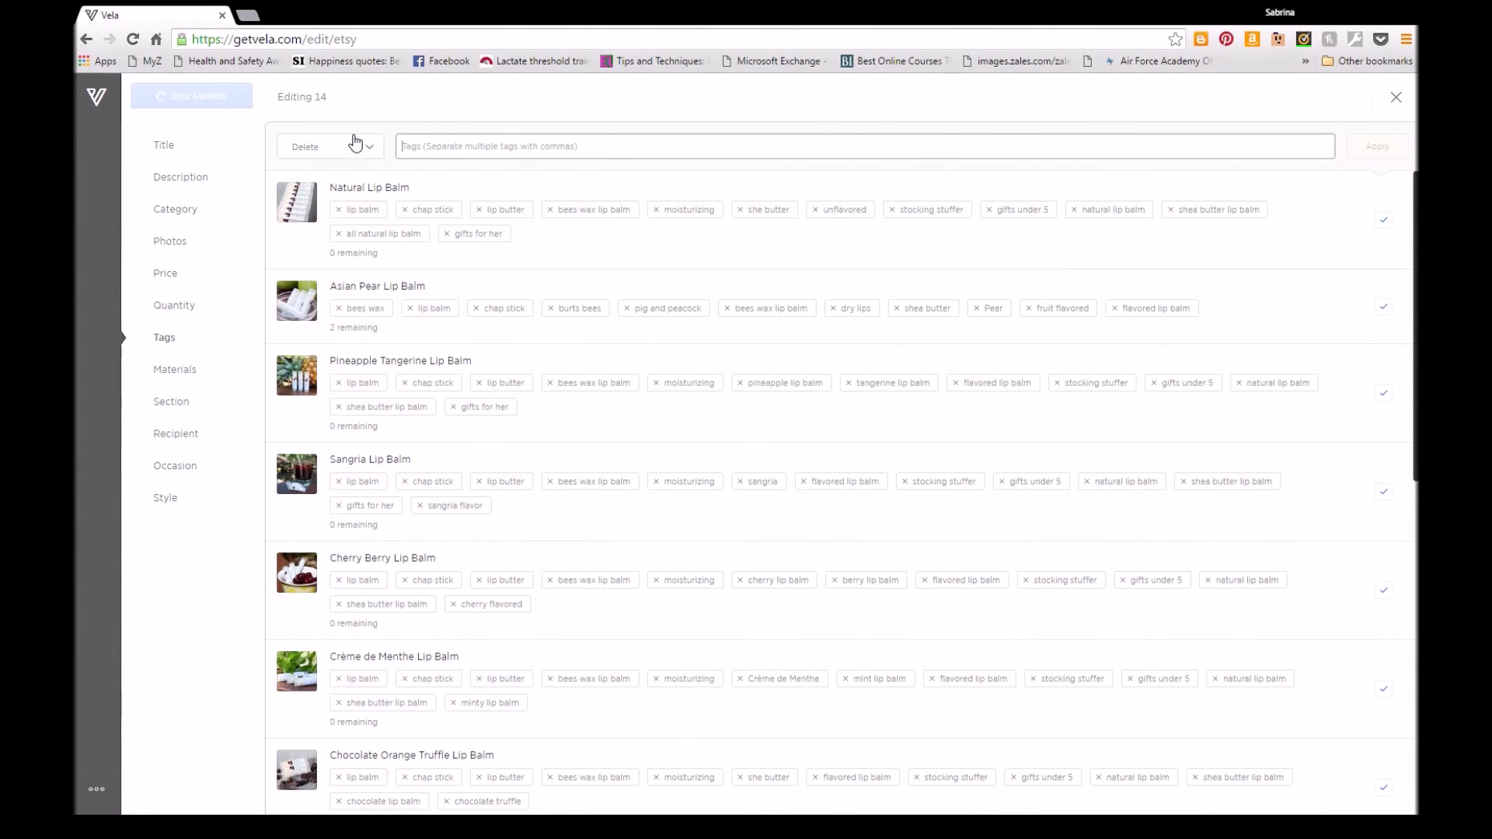
- Switch to editing materials, review the materials of every listing, and check the available bulk materials operations
click(172, 379)
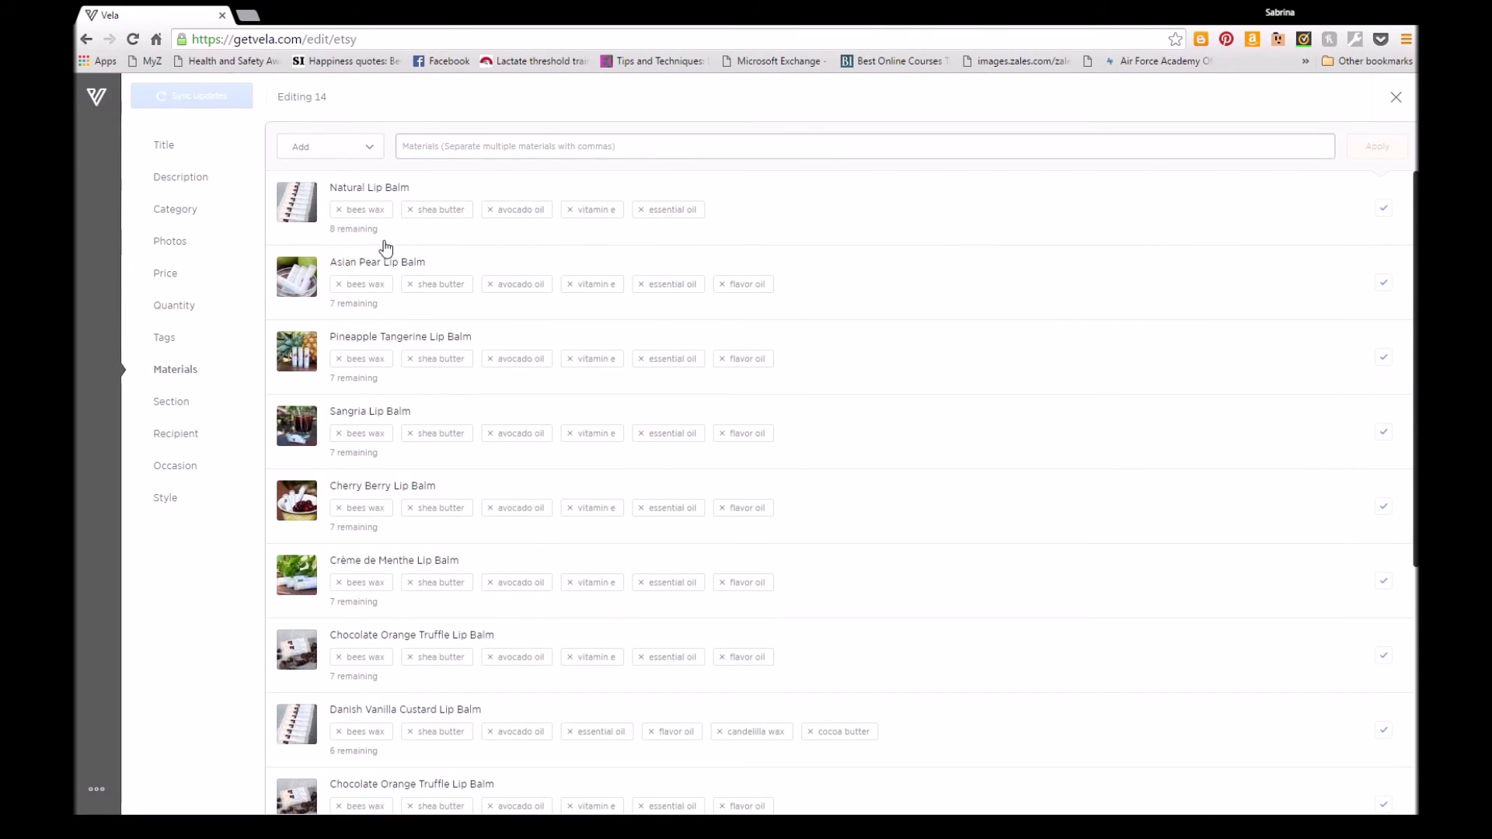
scroll(443, 543, down, 5)
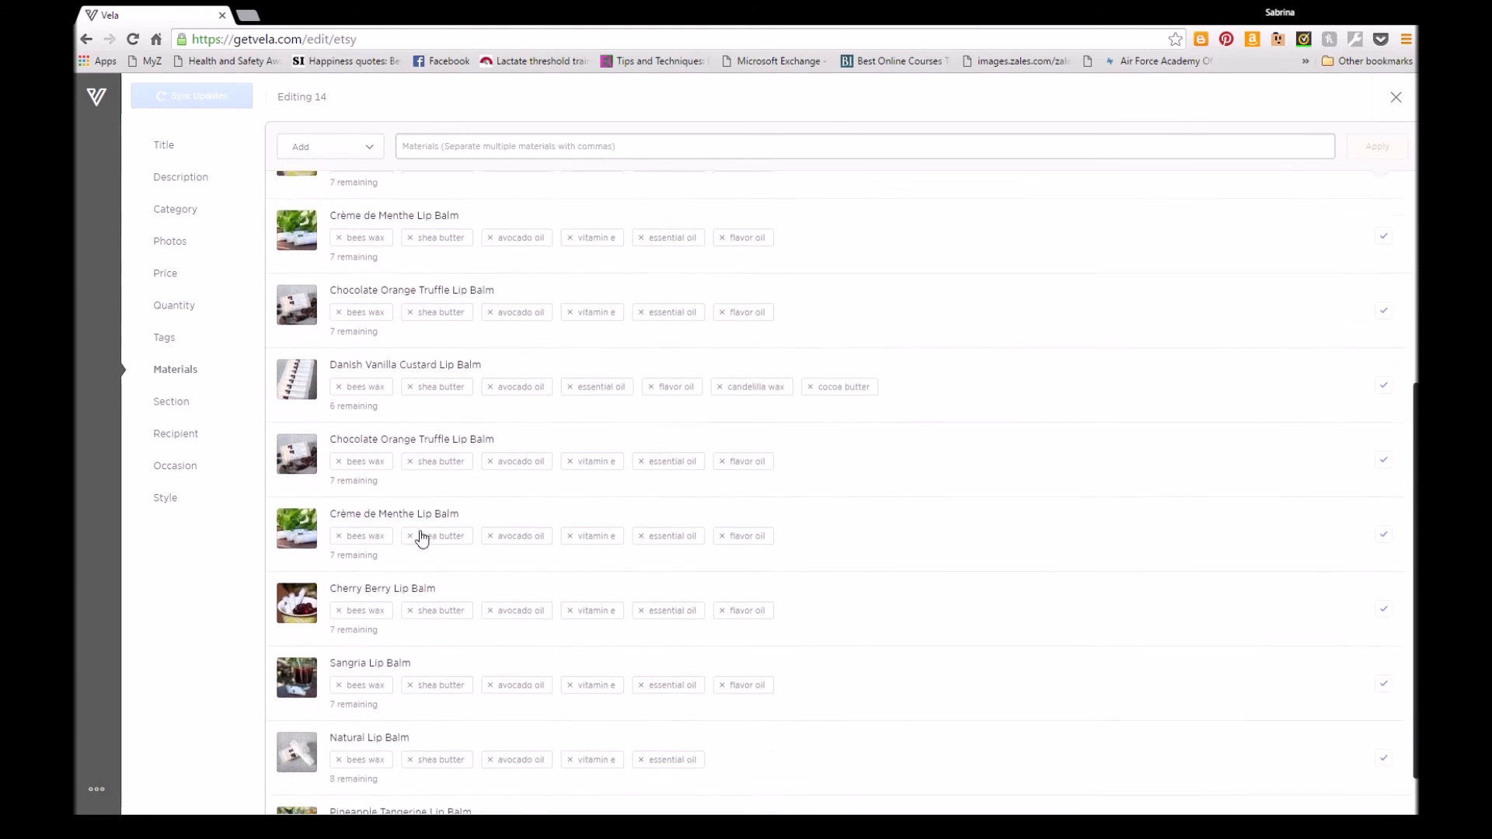
scroll(407, 536, up, 5)
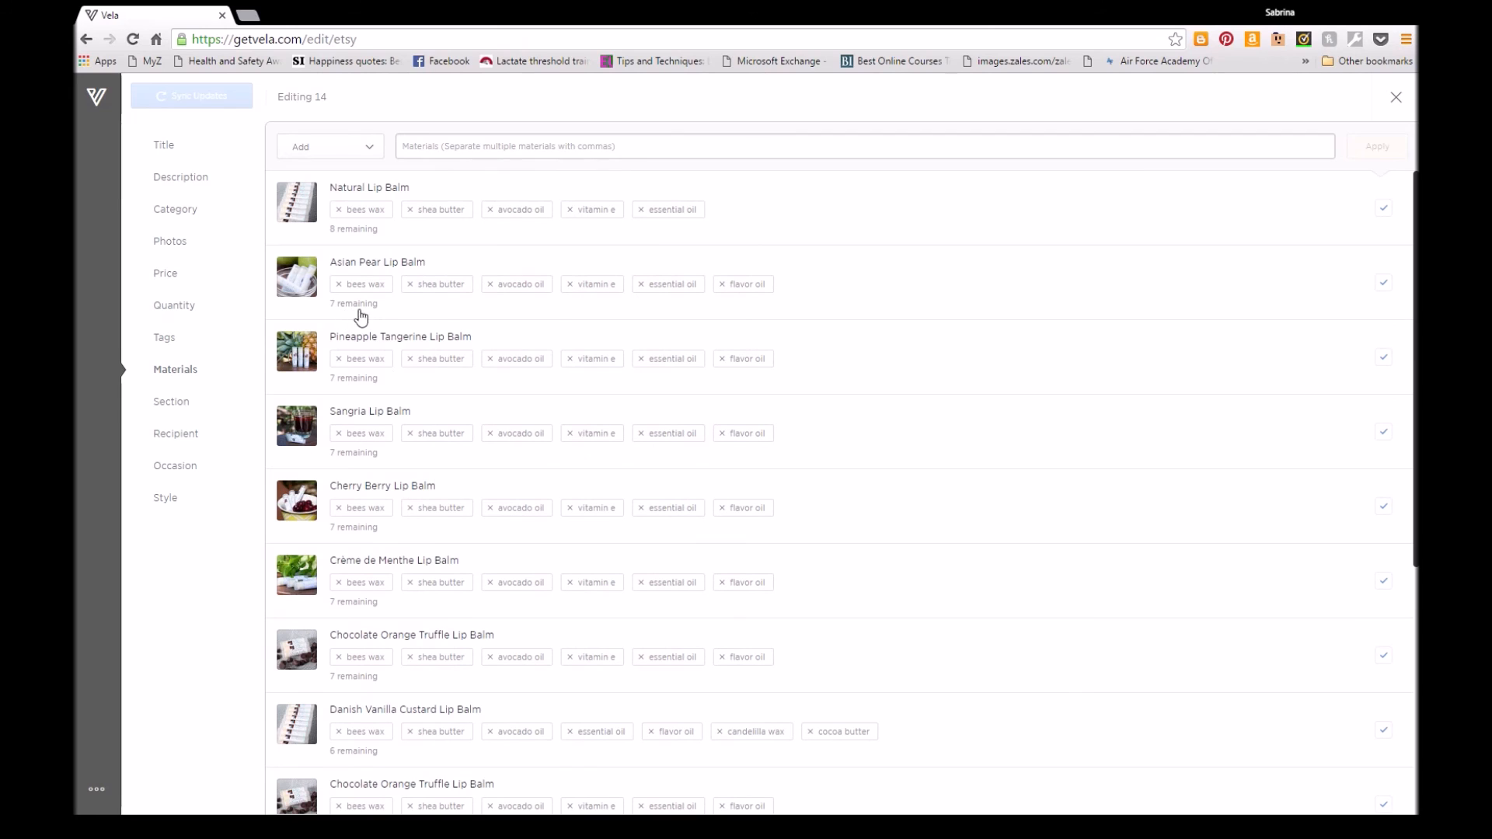
click(360, 149)
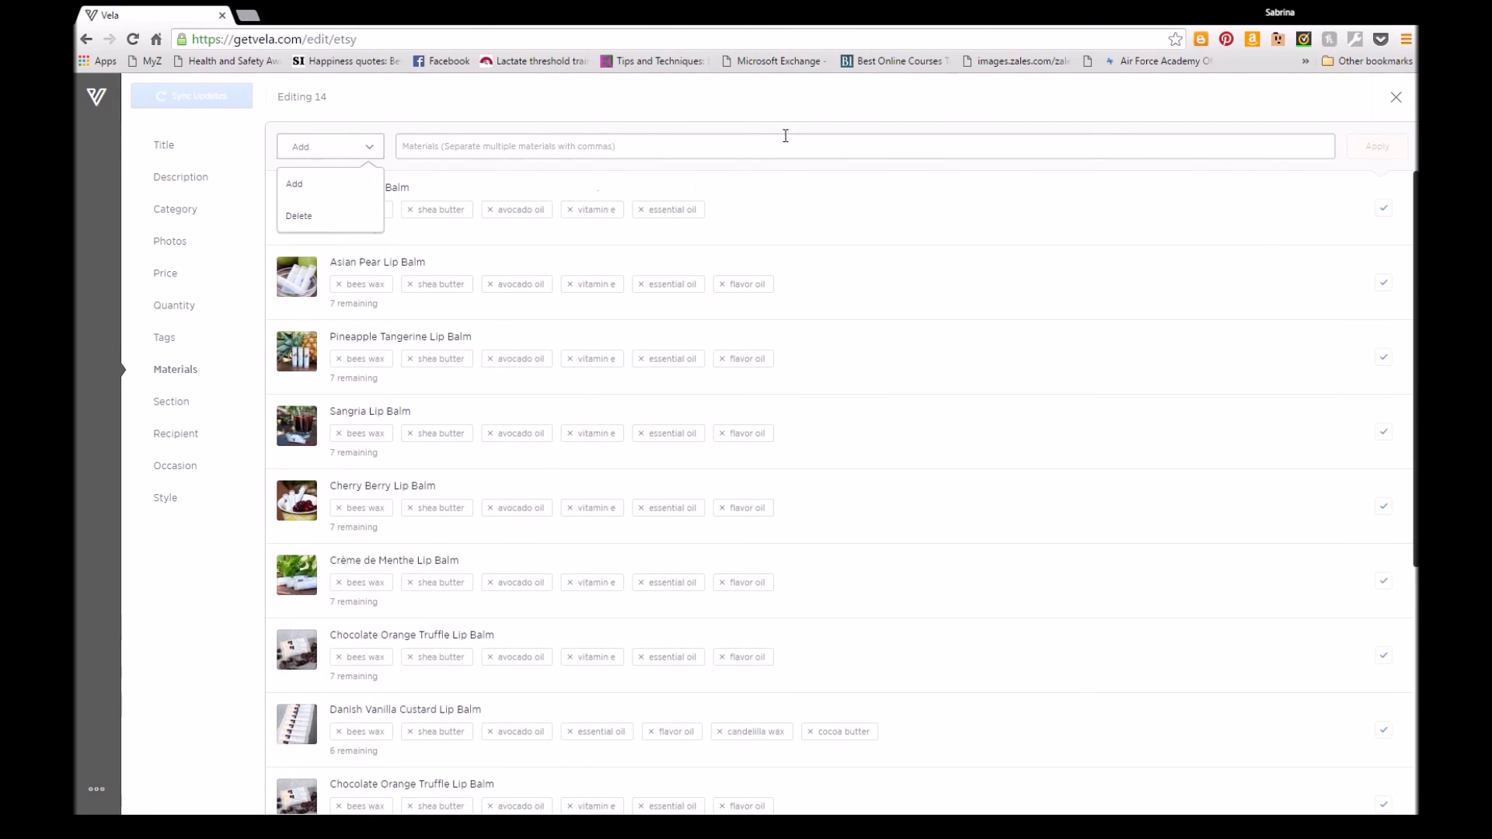
click(777, 109)
- Switch to editing sections and check the bulk section choices without picking one
click(172, 402)
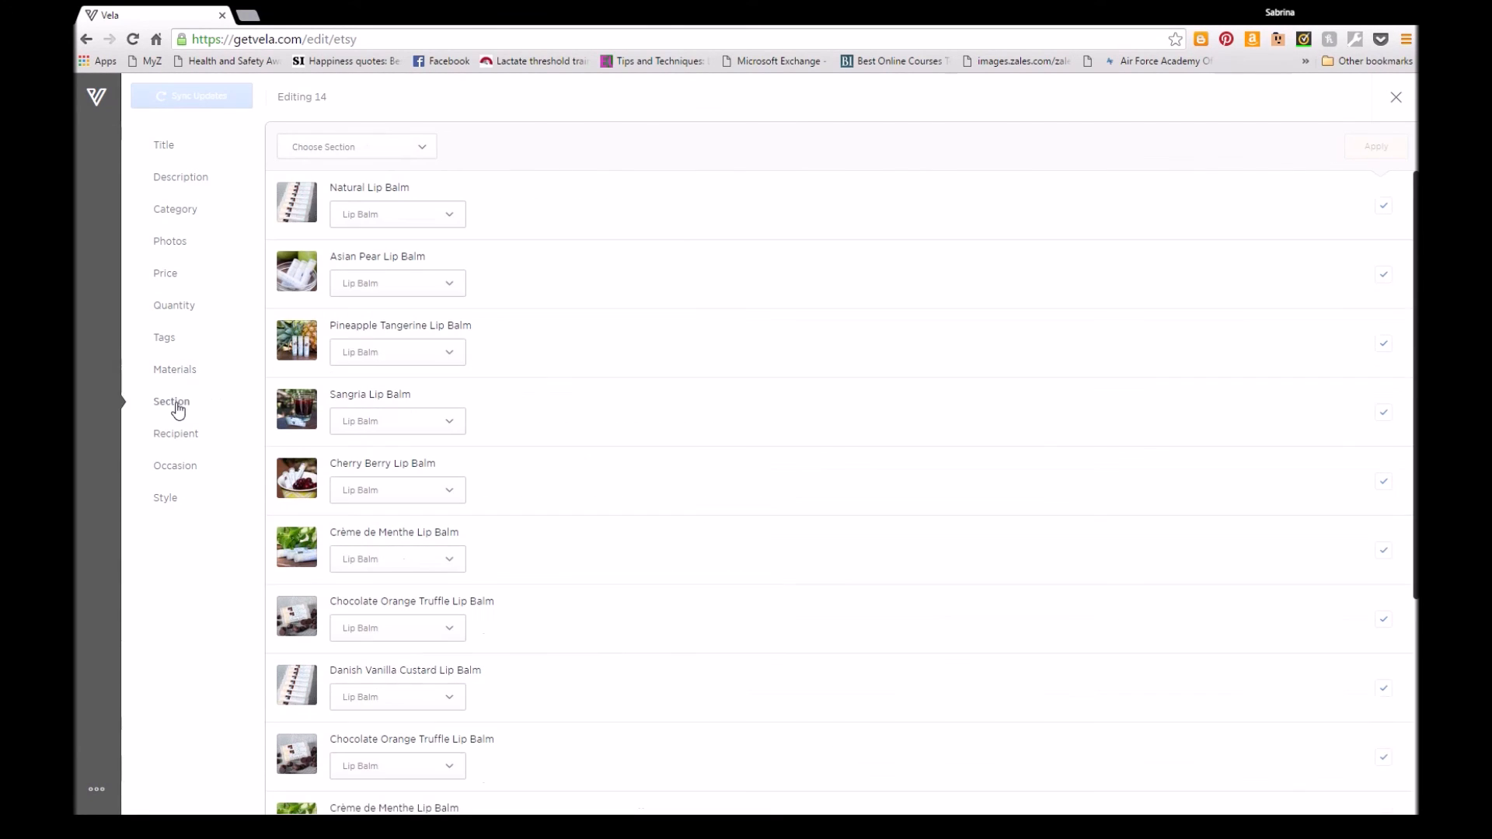
click(390, 146)
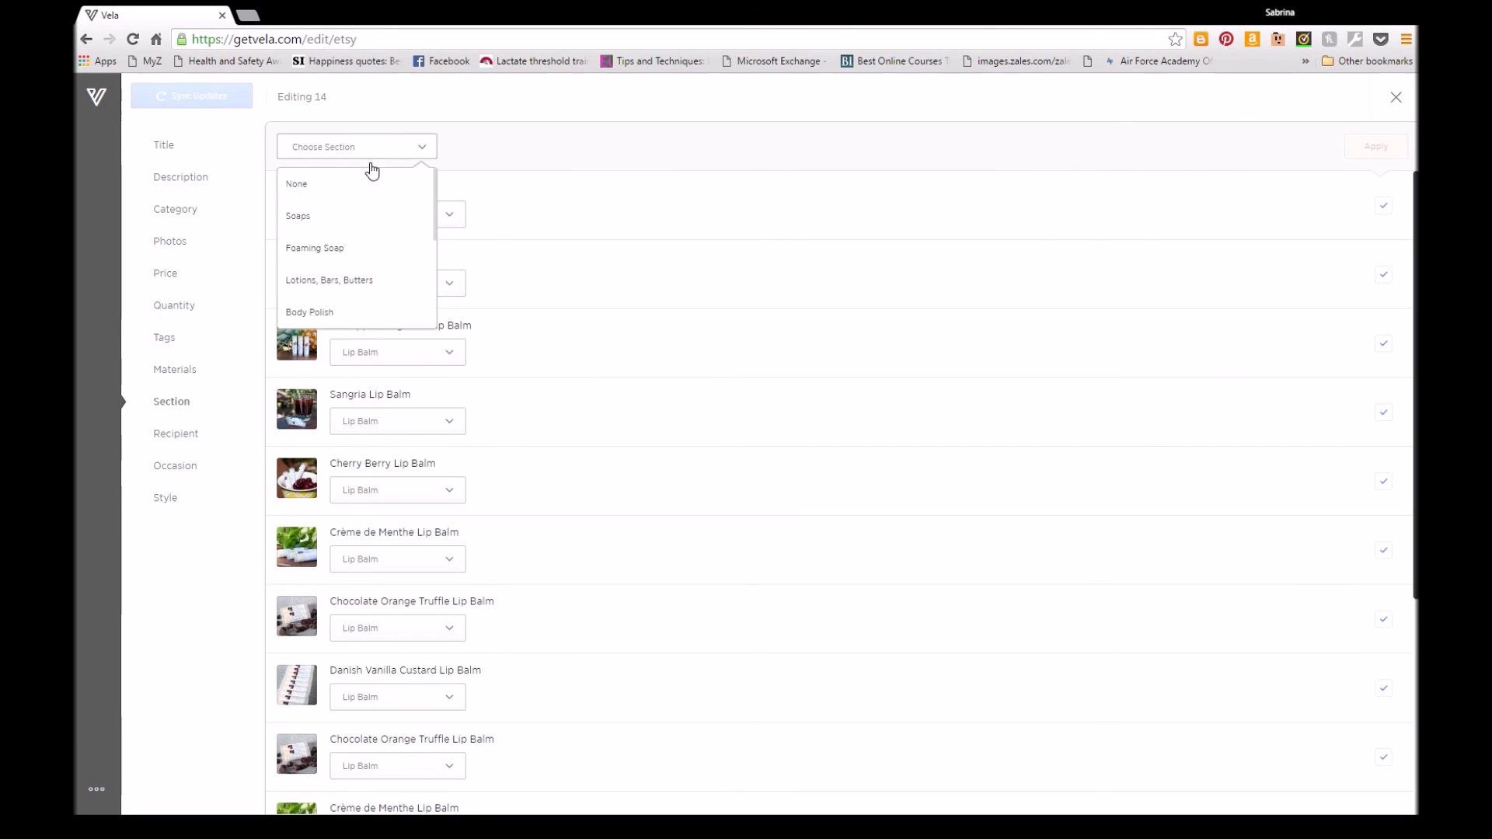
scroll(331, 282, down, 3)
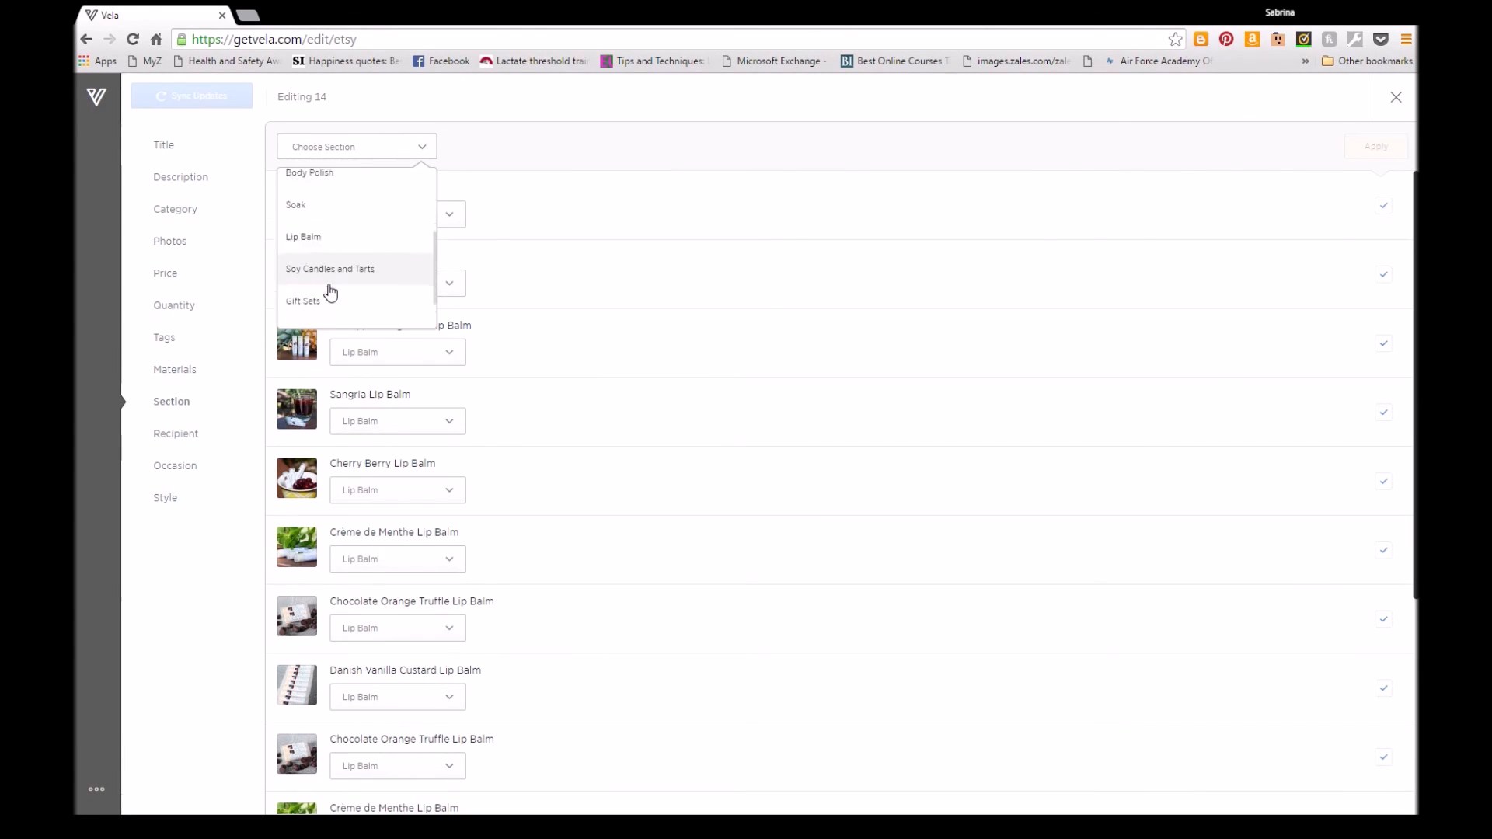
click(389, 101)
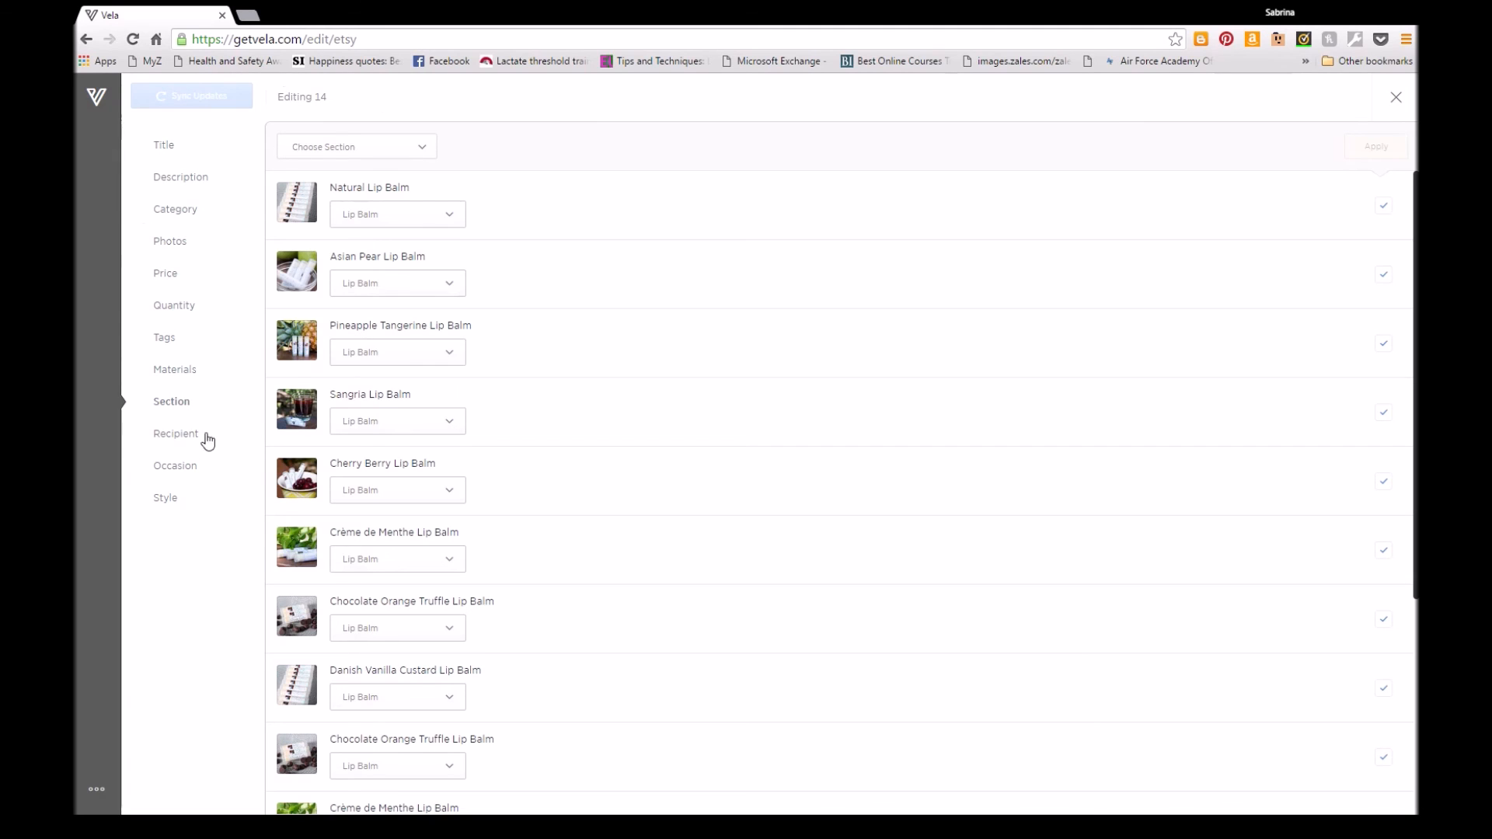
- Look over the recipient, occasion and style fields in turn, and close the bulk editor to return to the active listings
click(157, 440)
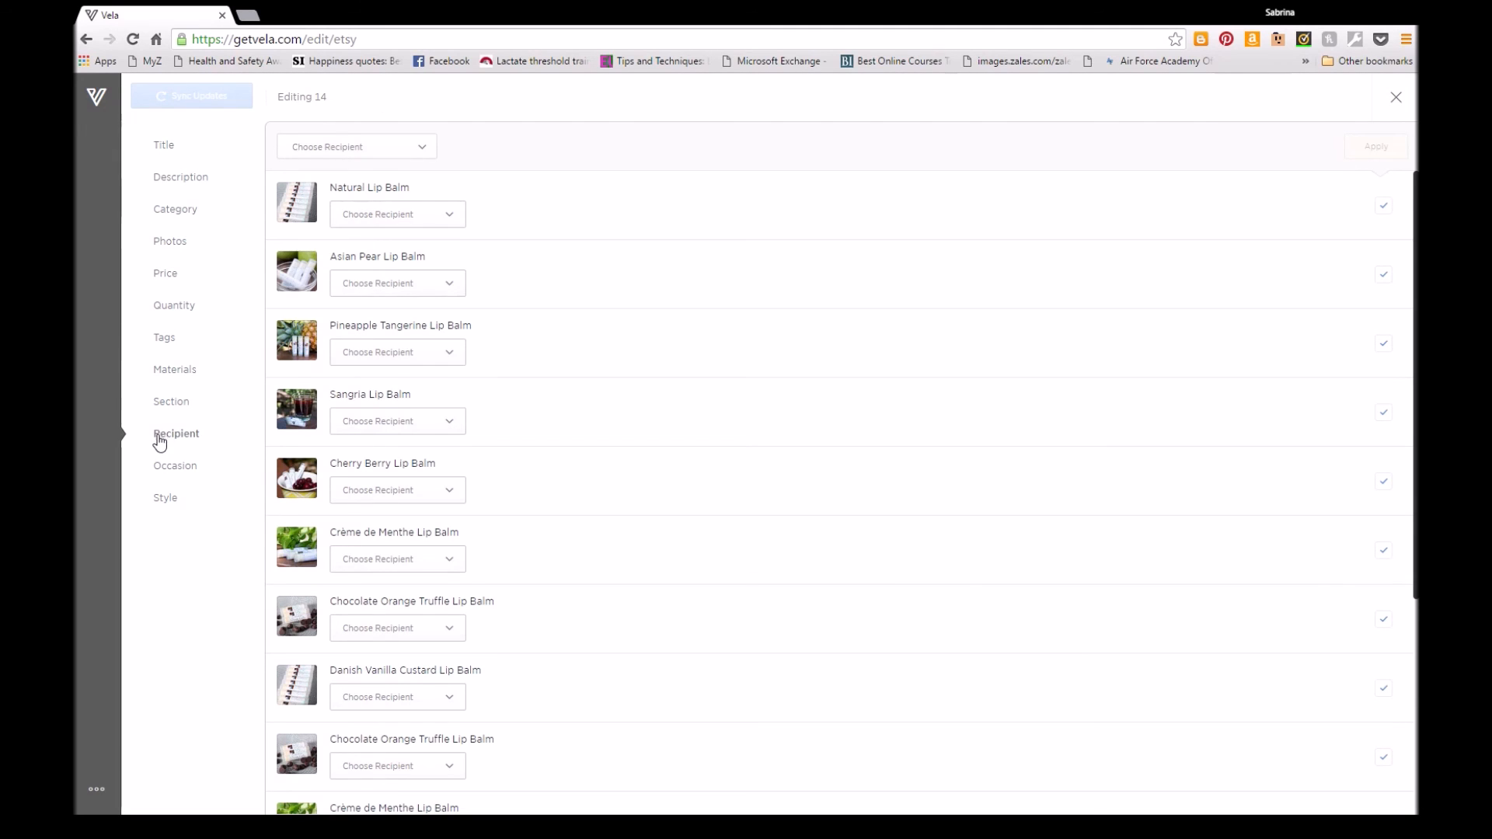
click(165, 469)
click(165, 498)
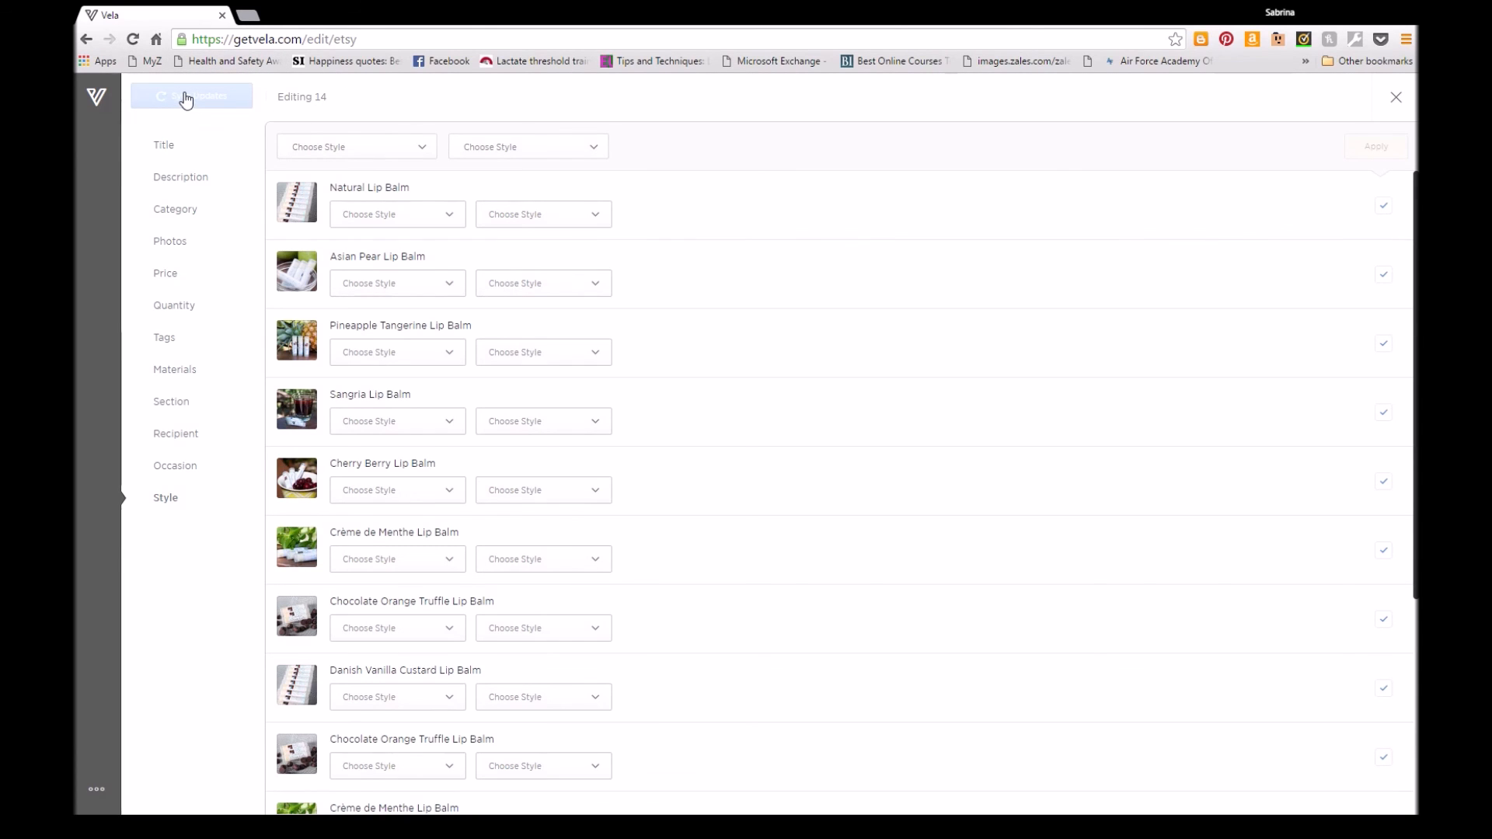
click(1393, 101)
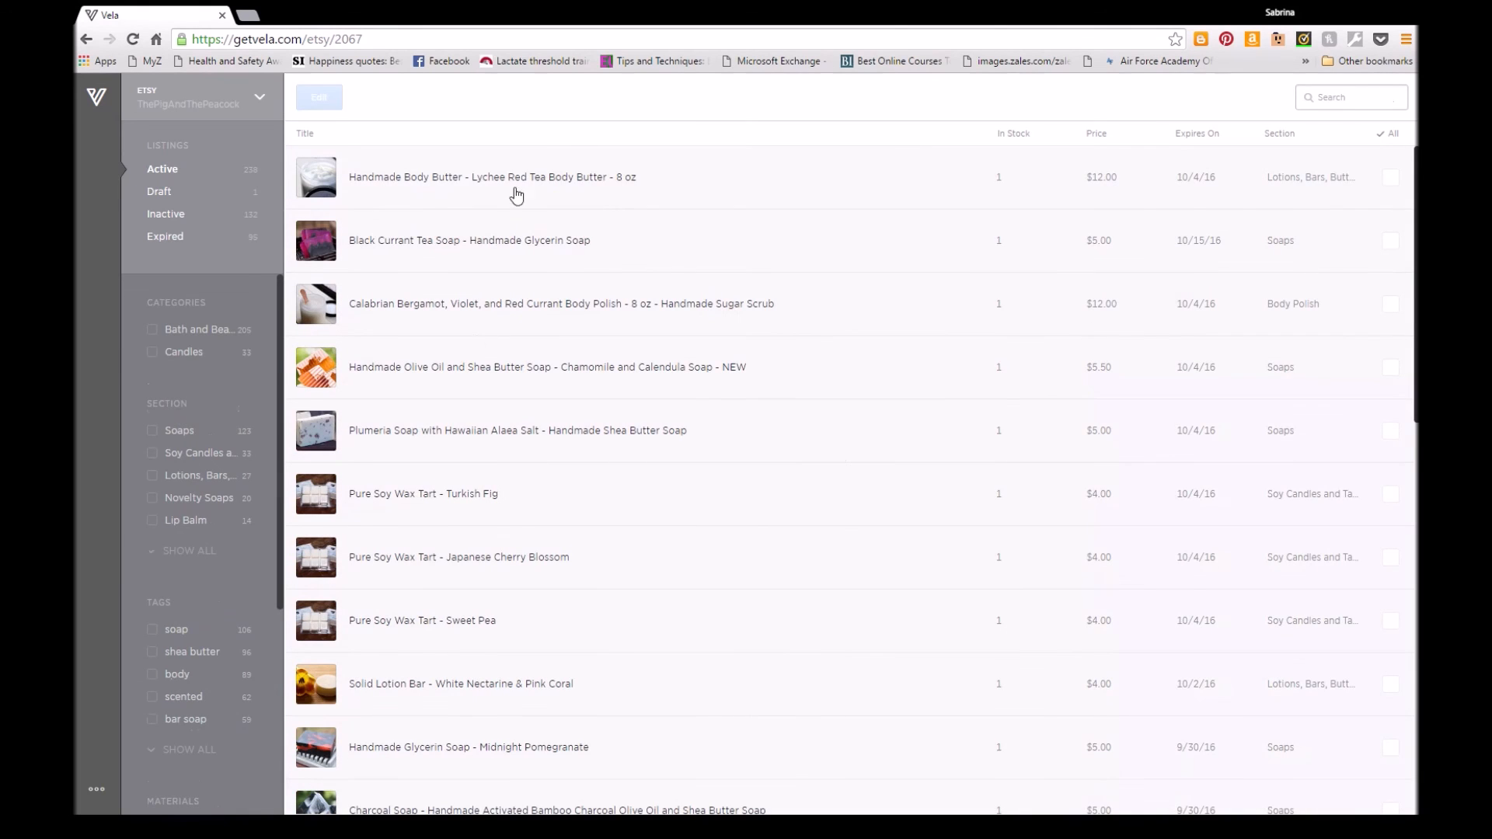